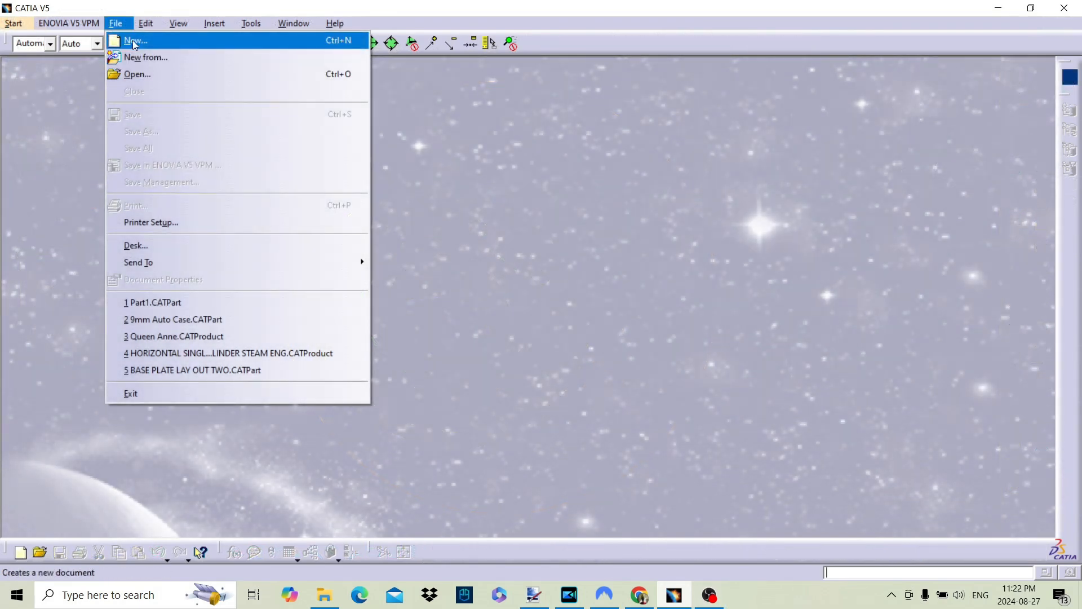
Create a new part document named Pipe Flange
{"action": "left_click", "coordinate": [136, 41]}
{"action": "scroll", "coordinate": [942, 462], "scroll_direction": "down", "scroll_amount": 3}
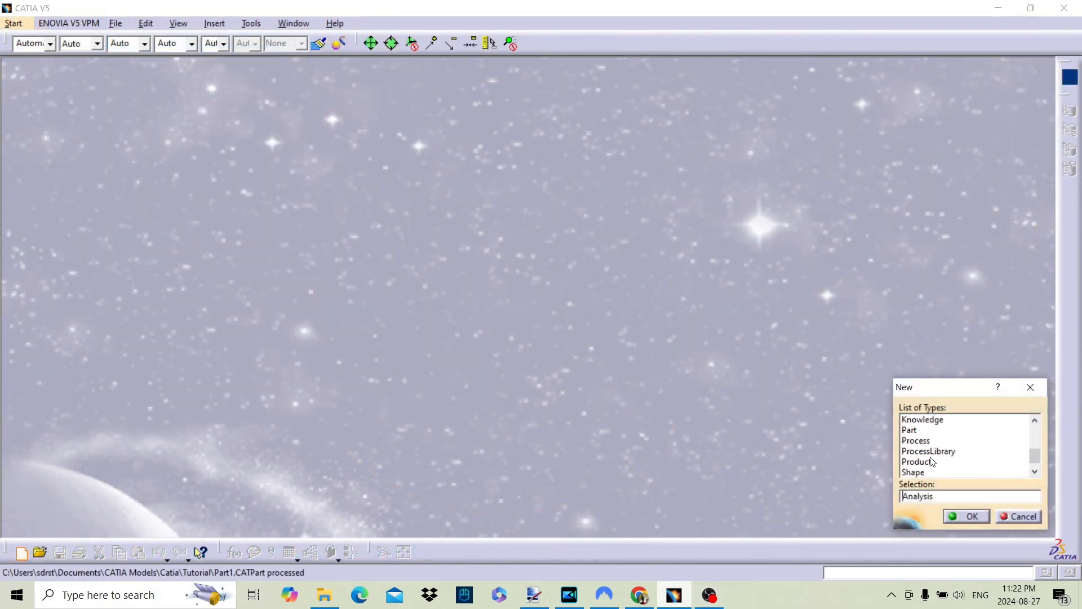
{"action": "left_click", "coordinate": [910, 424]}
{"action": "double_click", "coordinate": [911, 430]}
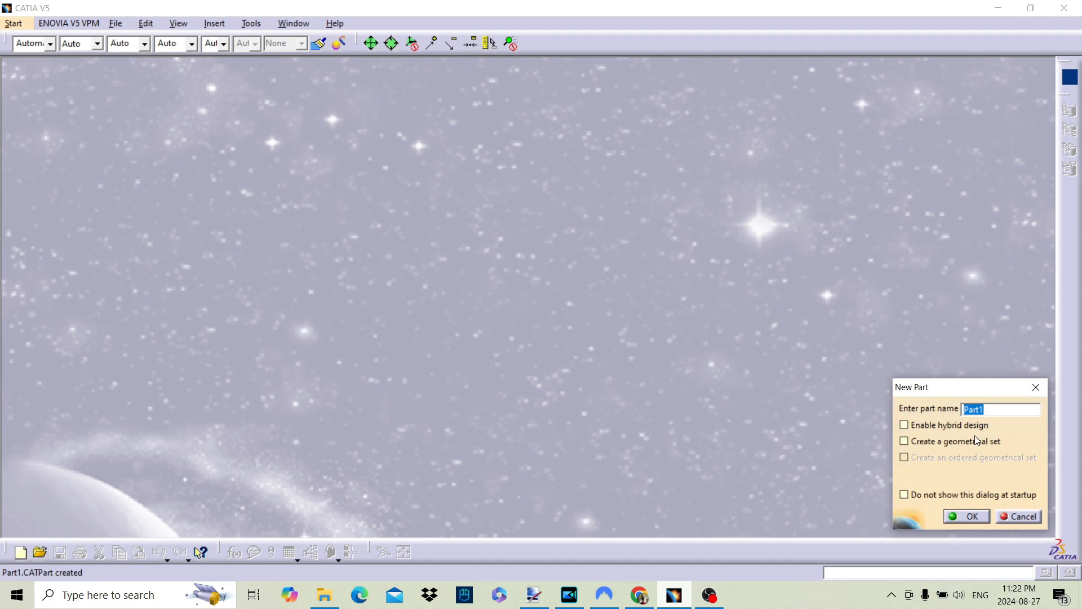
{"action": "type", "text": "Pipe Flange"}
{"action": "key", "text": "Return"}
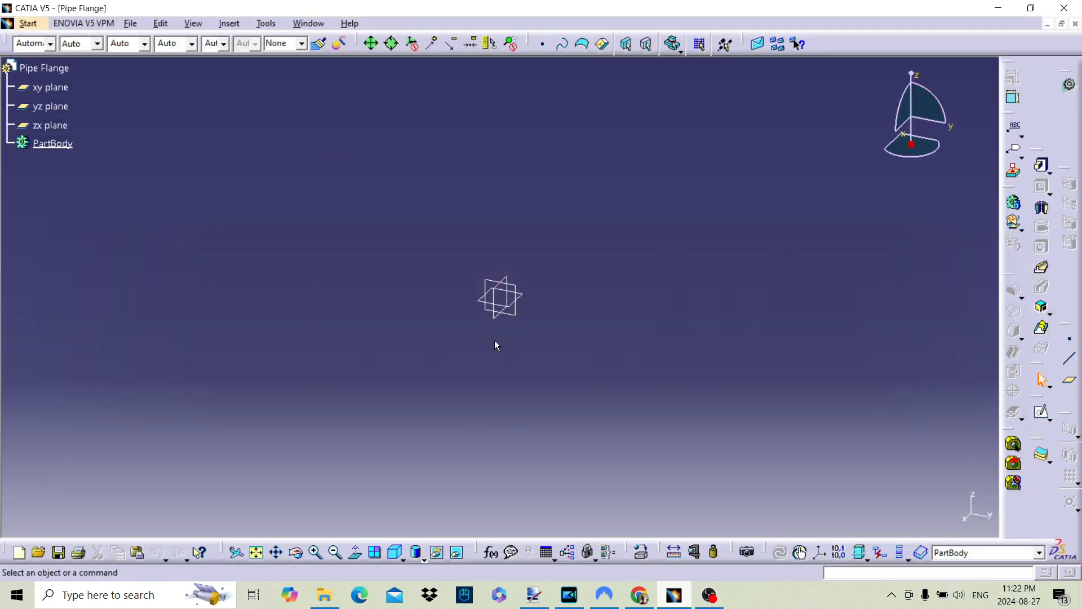
Sketch an open stepped profile on the yz plane from the origin back to the horizontal axis, about 1.99 in wide and 3.10 in high
{"action": "left_click", "coordinate": [509, 319]}
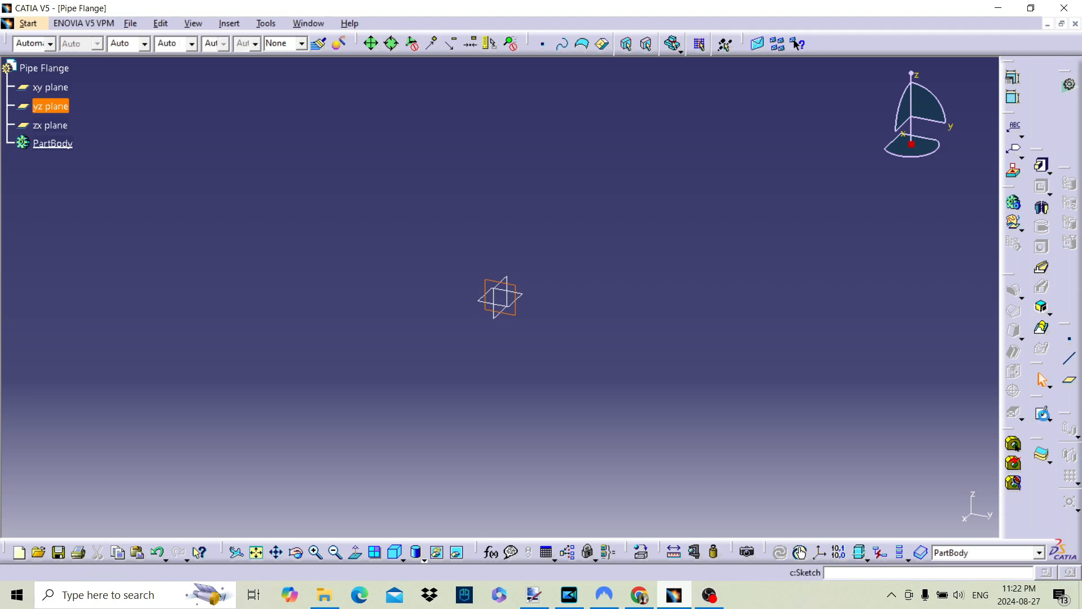
{"action": "left_click", "coordinate": [1042, 413]}
{"action": "left_click", "coordinate": [1041, 172]}
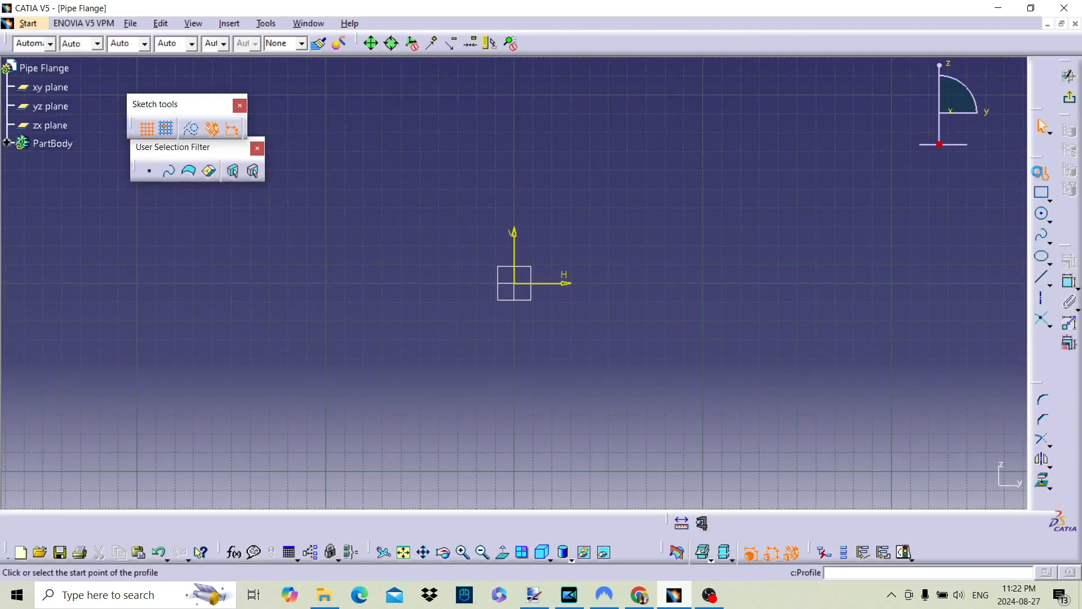
{"action": "left_click", "coordinate": [514, 283]}
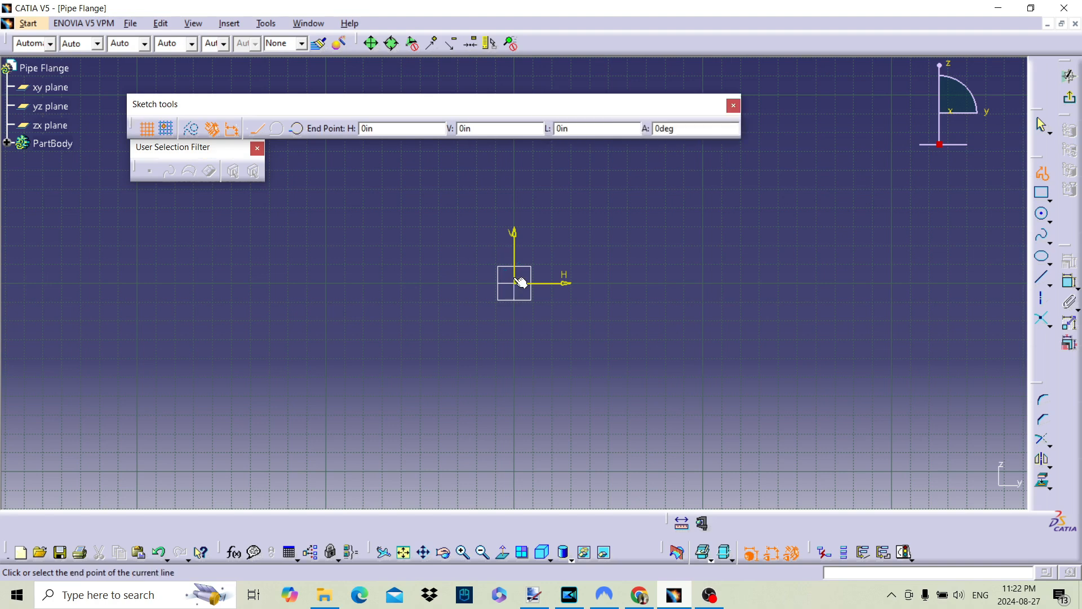
{"action": "left_click", "coordinate": [523, 225]}
{"action": "middle_click_drag", "start_coordinate": [525, 178], "coordinate": [515, 281]}
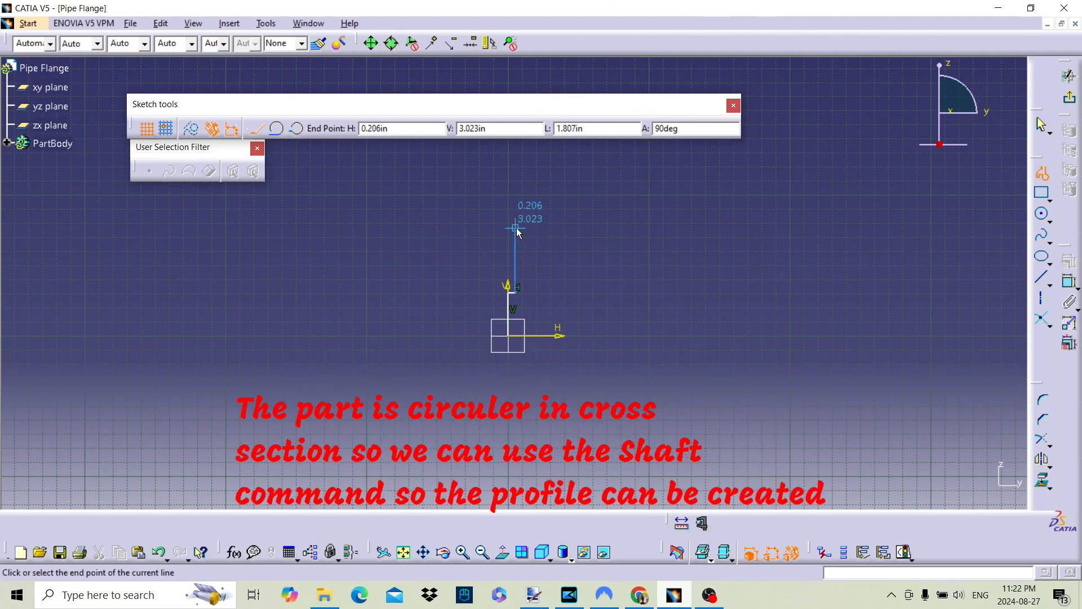
{"action": "left_click", "coordinate": [516, 225]}
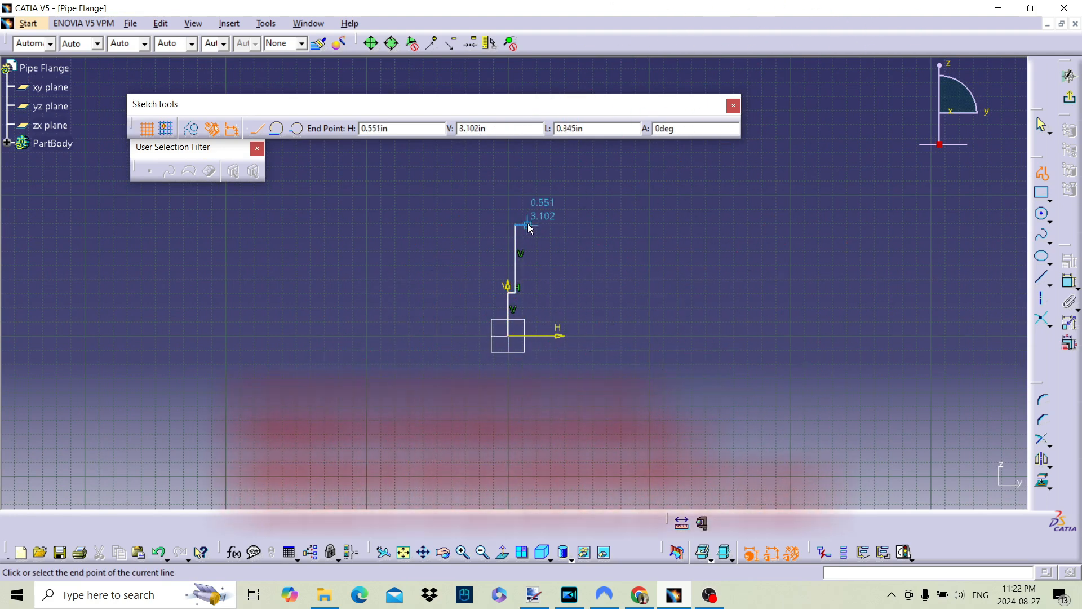
{"action": "left_click", "coordinate": [550, 226]}
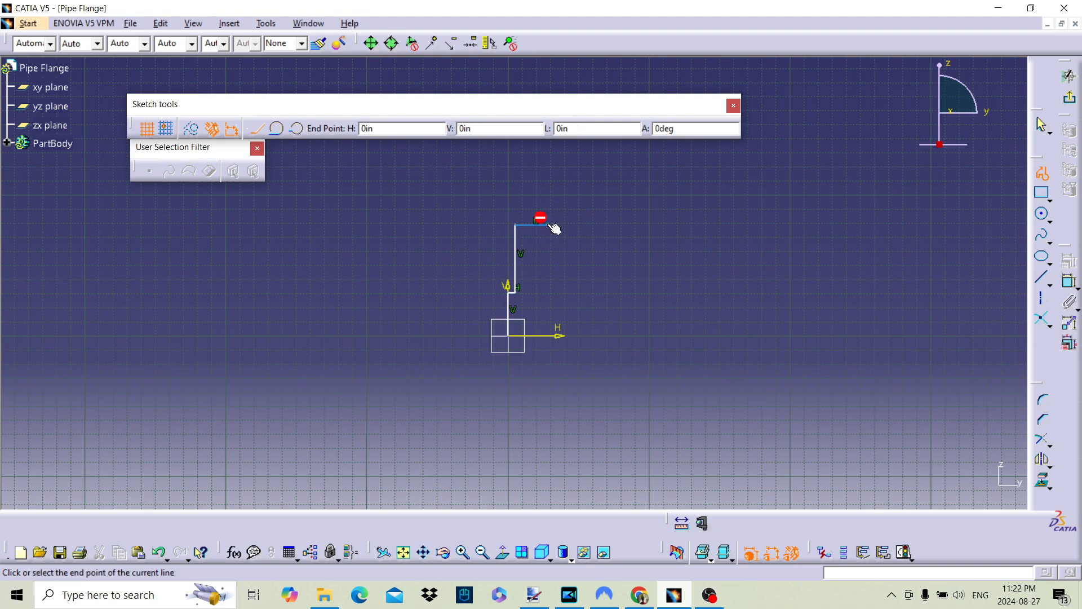
{"action": "left_click", "coordinate": [548, 309]}
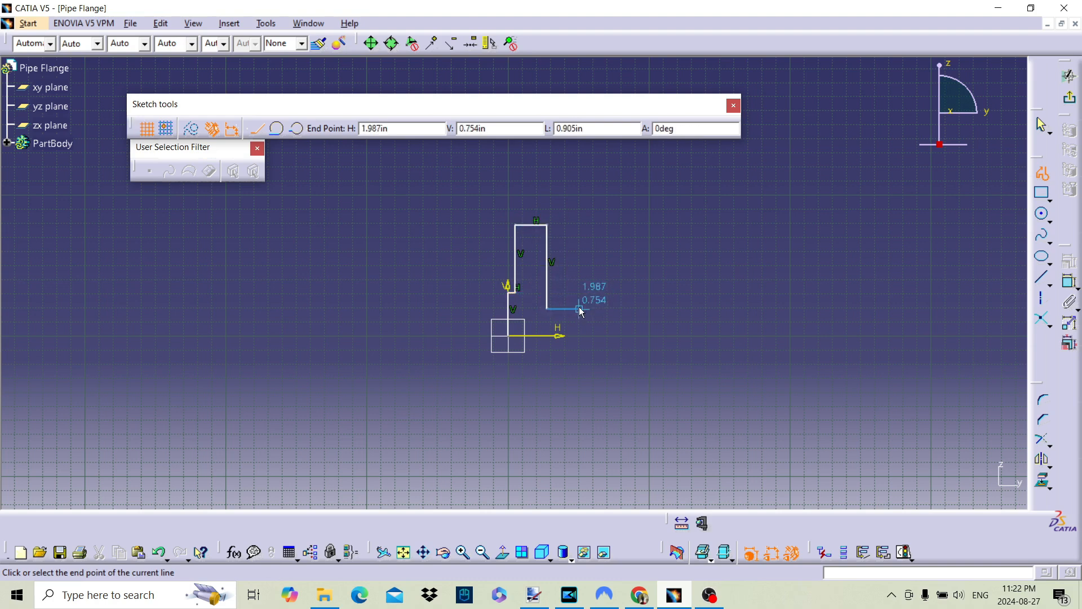
{"action": "left_click", "coordinate": [580, 310]}
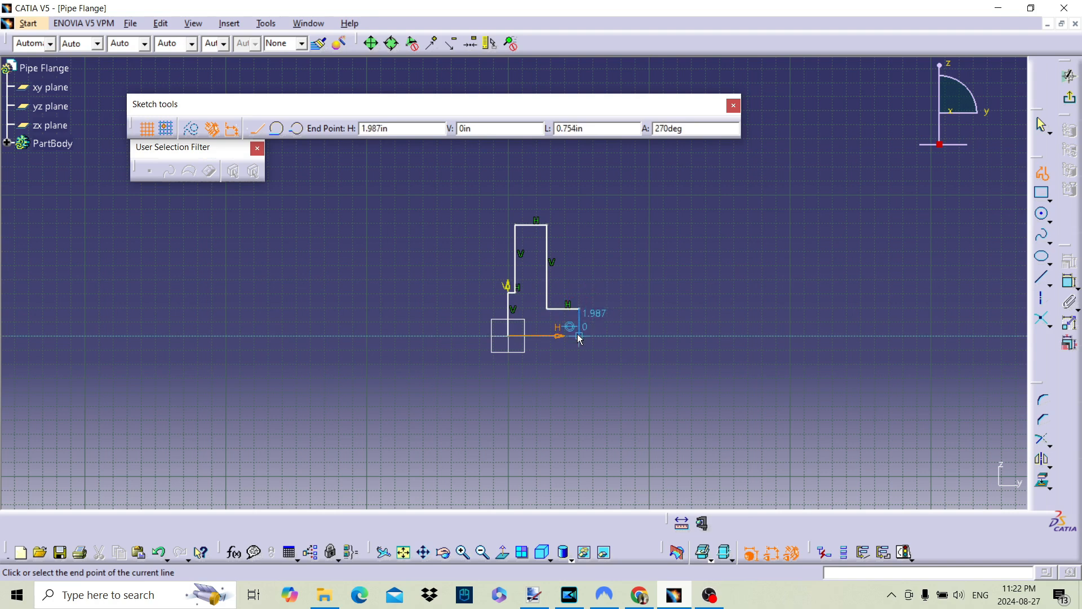
{"action": "double_click", "coordinate": [578, 334]}
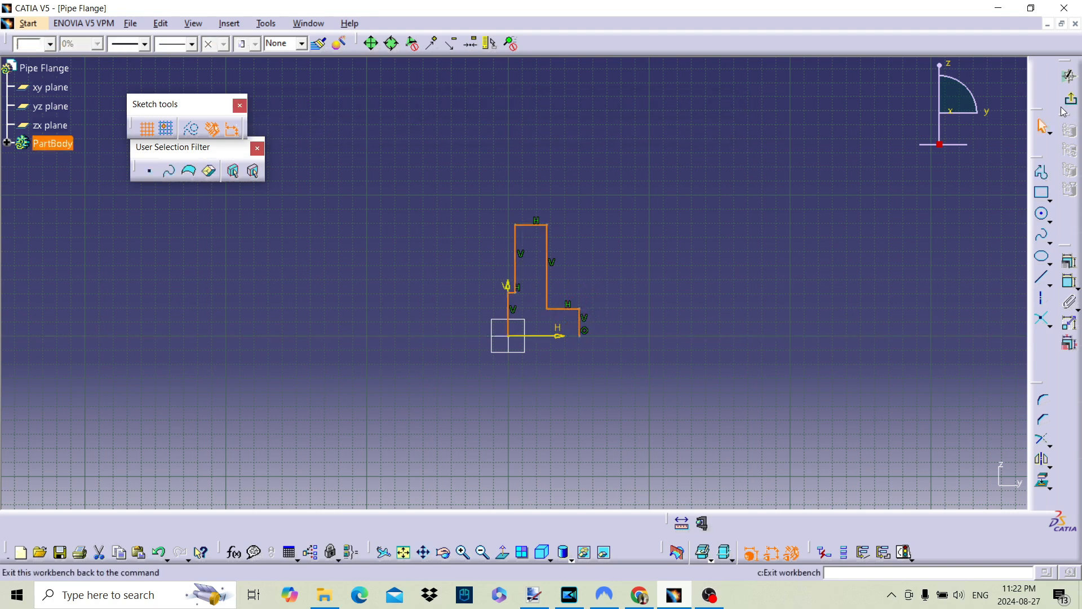
{"action": "left_click", "coordinate": [1069, 76]}
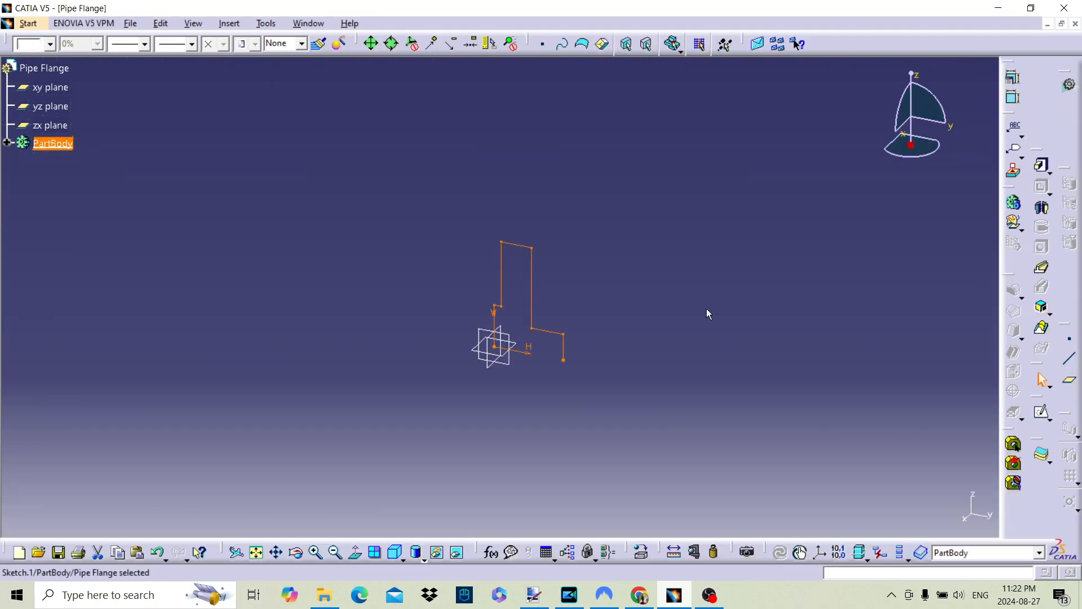
Revolve the profile 360° about the sketch's horizontal axis with the Shaft command
{"action": "left_click", "coordinate": [1042, 207]}
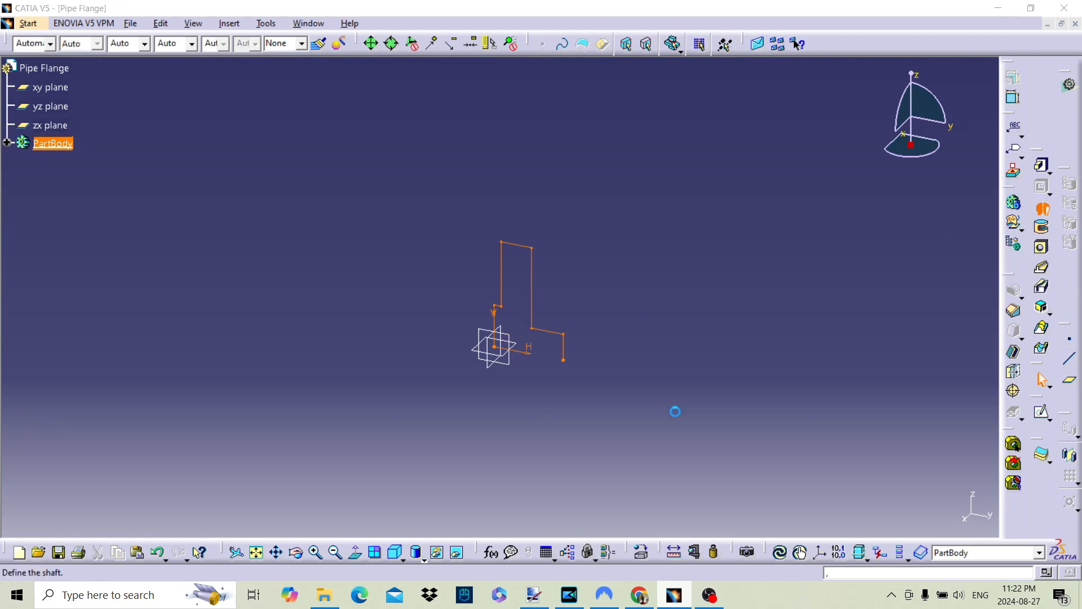
{"action": "left_click", "coordinate": [526, 355]}
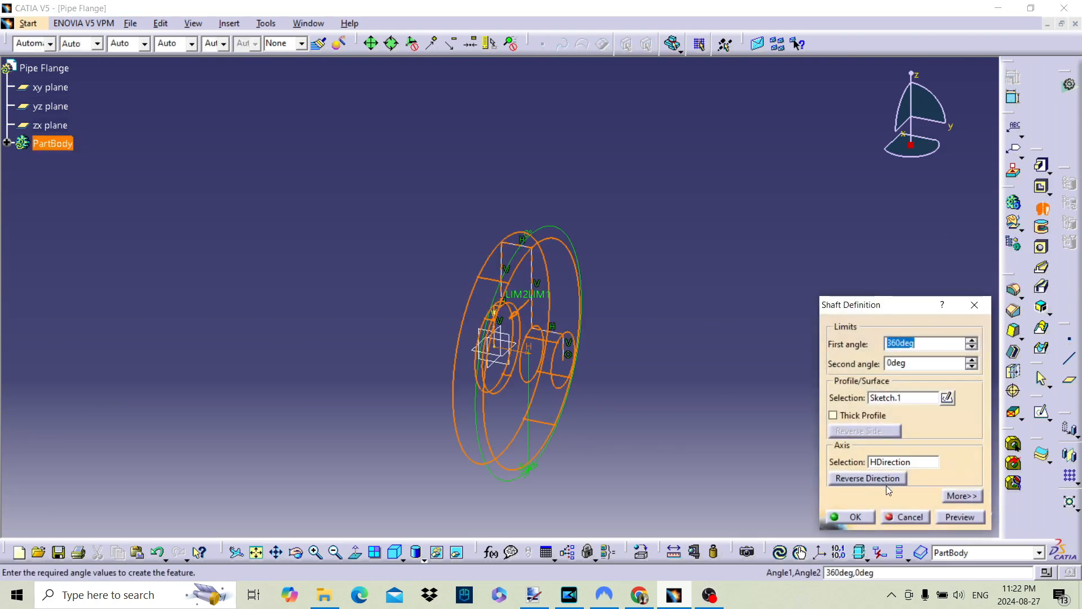
{"action": "left_click", "coordinate": [854, 517]}
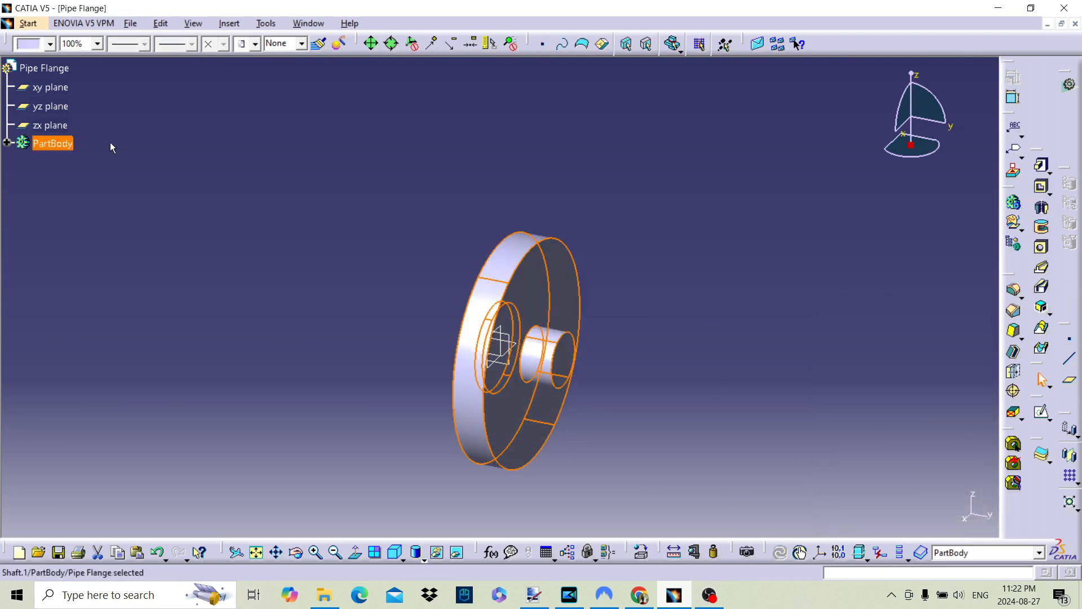
Reopen the shaft's profile sketch and dimension the height of its uppermost edge above the horizontal axis
{"action": "middle_click_drag", "start_coordinate": [587, 350], "coordinate": [599, 238]}
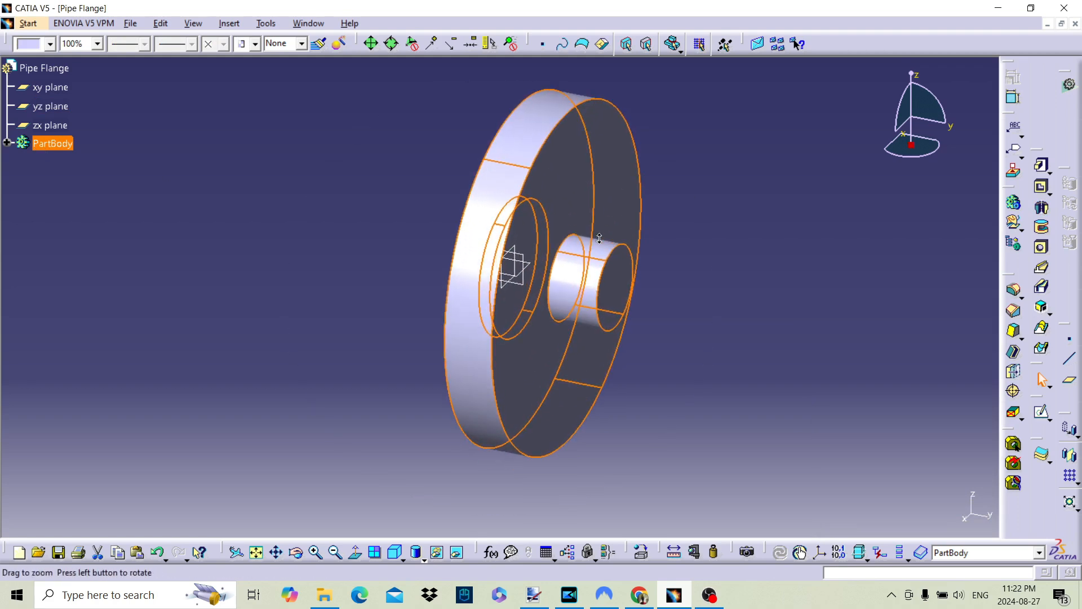
{"action": "left_click", "coordinate": [7, 144]}
{"action": "double_click", "coordinate": [73, 182]}
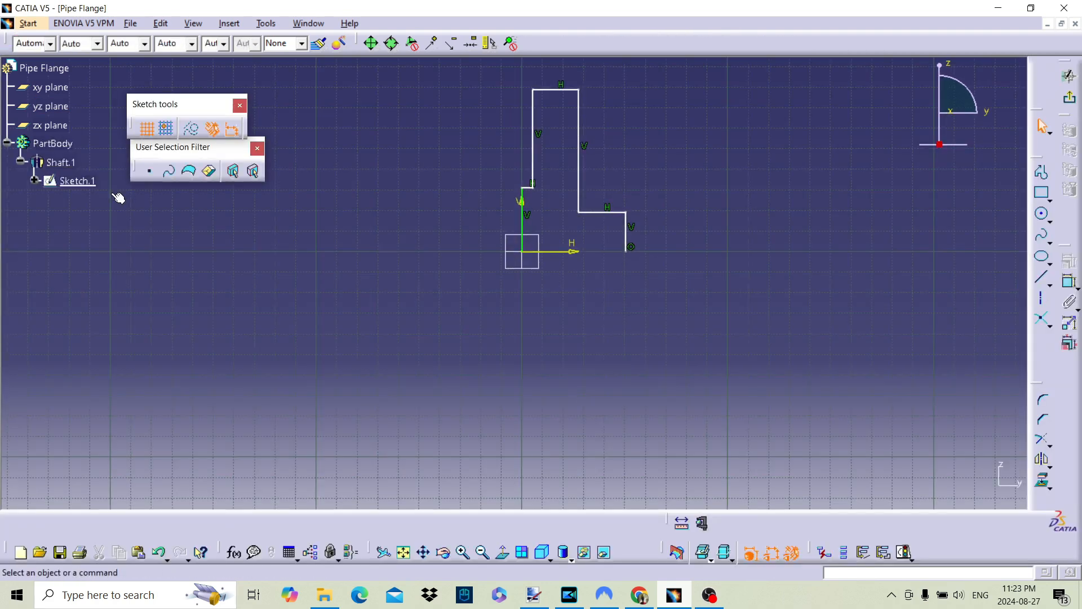
{"action": "middle_click_drag", "start_coordinate": [547, 247], "coordinate": [521, 323]}
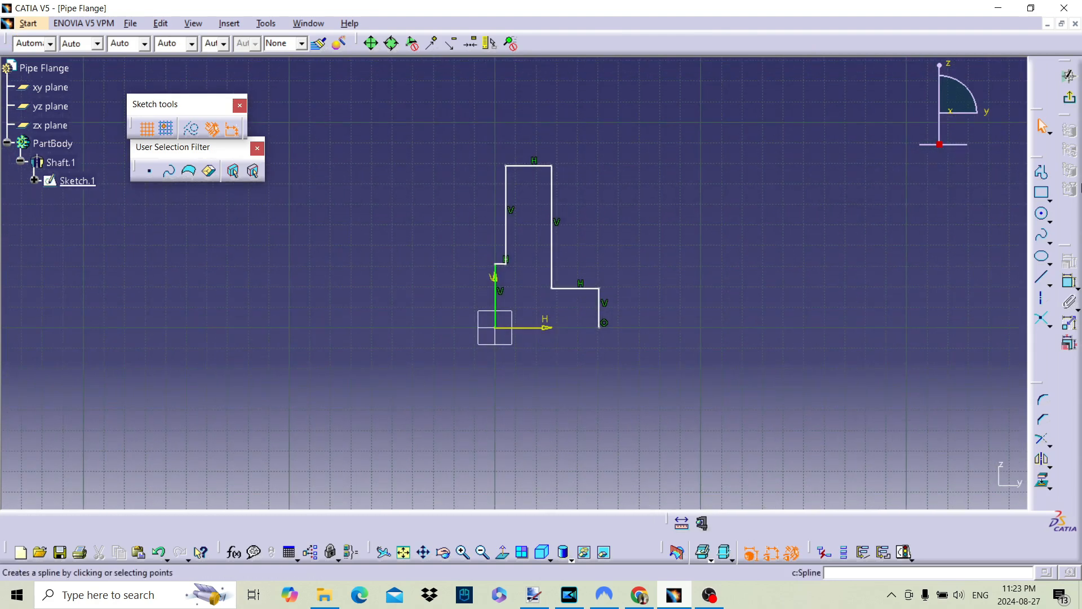
{"action": "left_click", "coordinate": [1069, 280]}
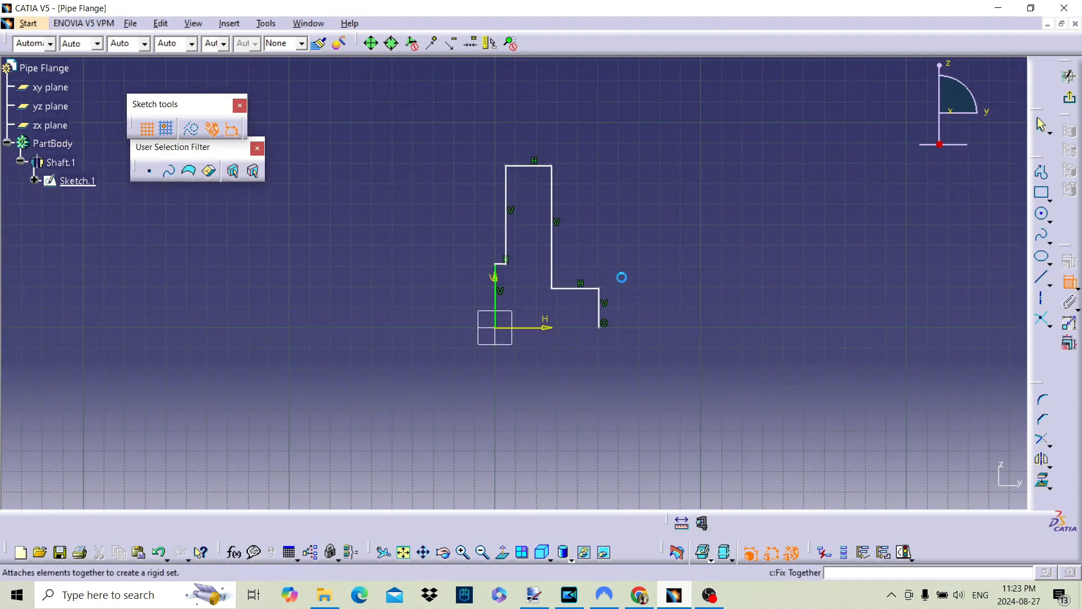
{"action": "left_click", "coordinate": [534, 166]}
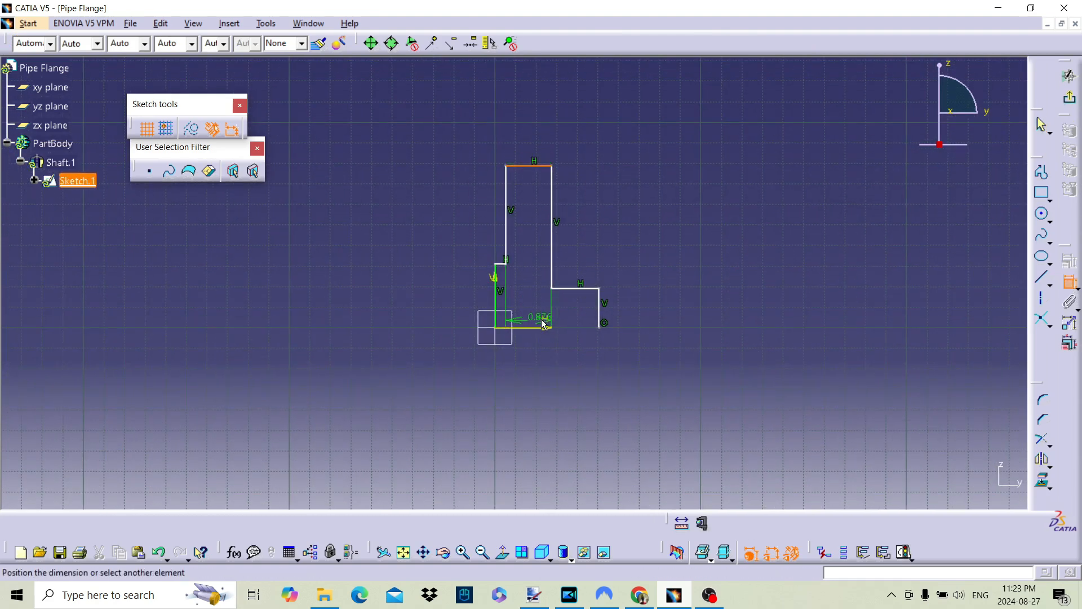
{"action": "left_click", "coordinate": [539, 328]}
{"action": "left_click", "coordinate": [383, 249]}
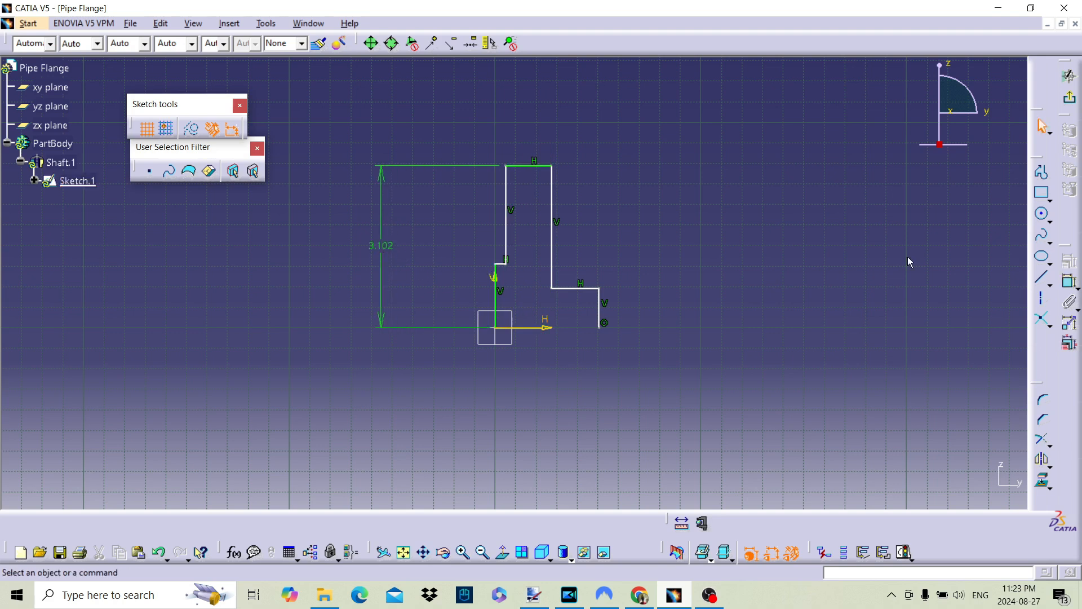
Dimension the lengths of the short vertical edge at the origin and the vertical end edge of the hub
{"action": "left_click", "coordinate": [1069, 281]}
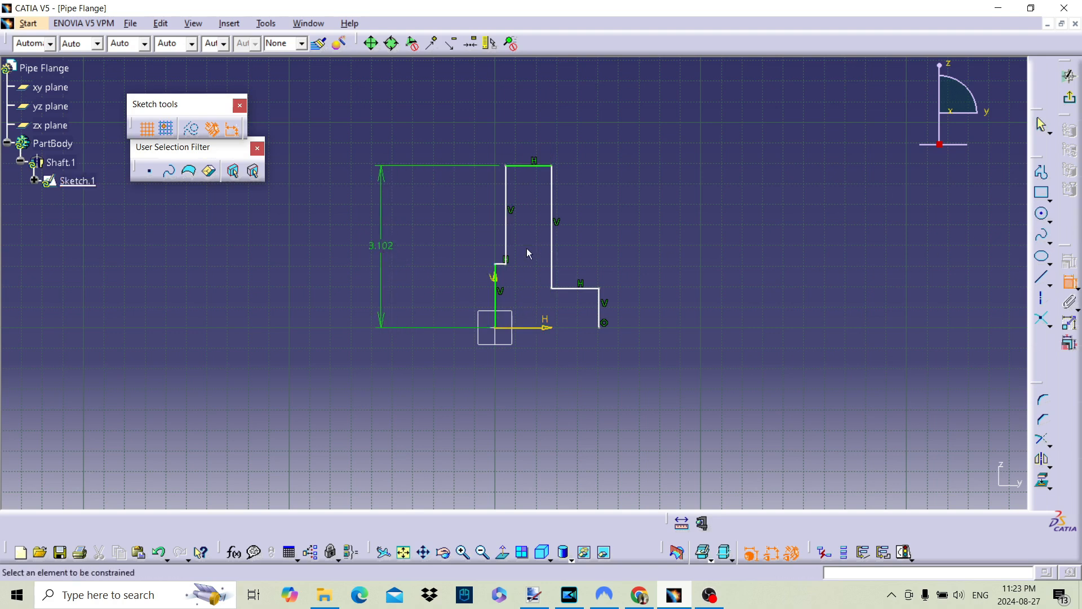
{"action": "left_click", "coordinate": [495, 300]}
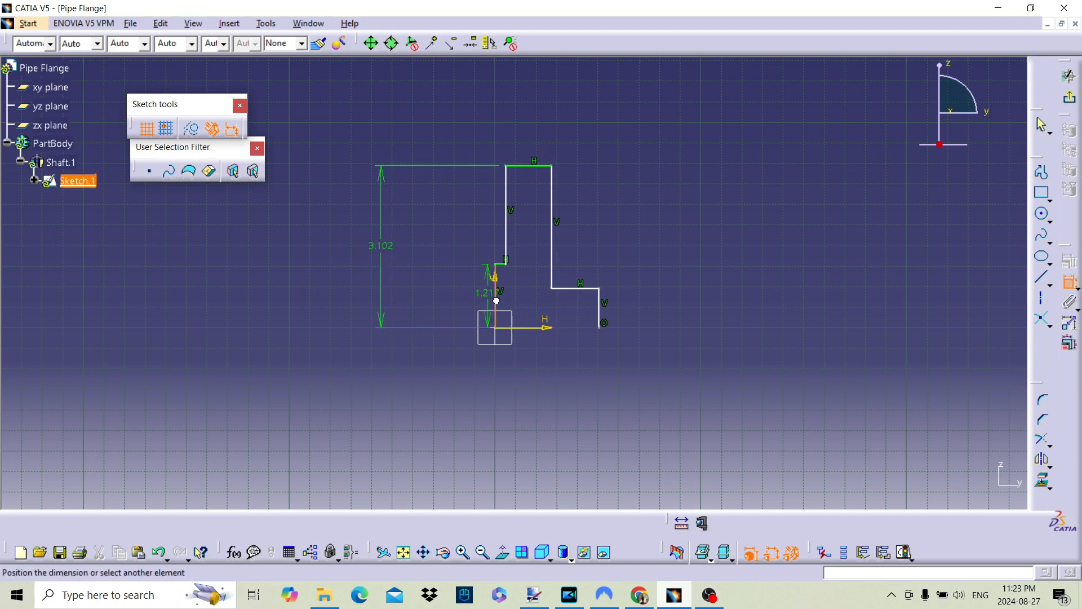
{"action": "left_click", "coordinate": [438, 294]}
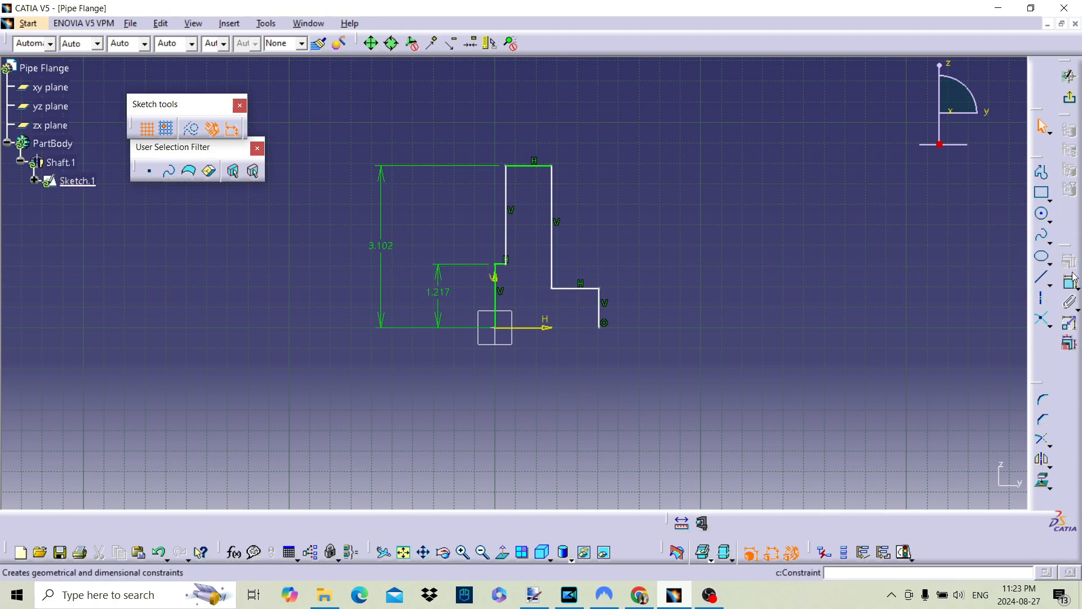
{"action": "left_click", "coordinate": [600, 309]}
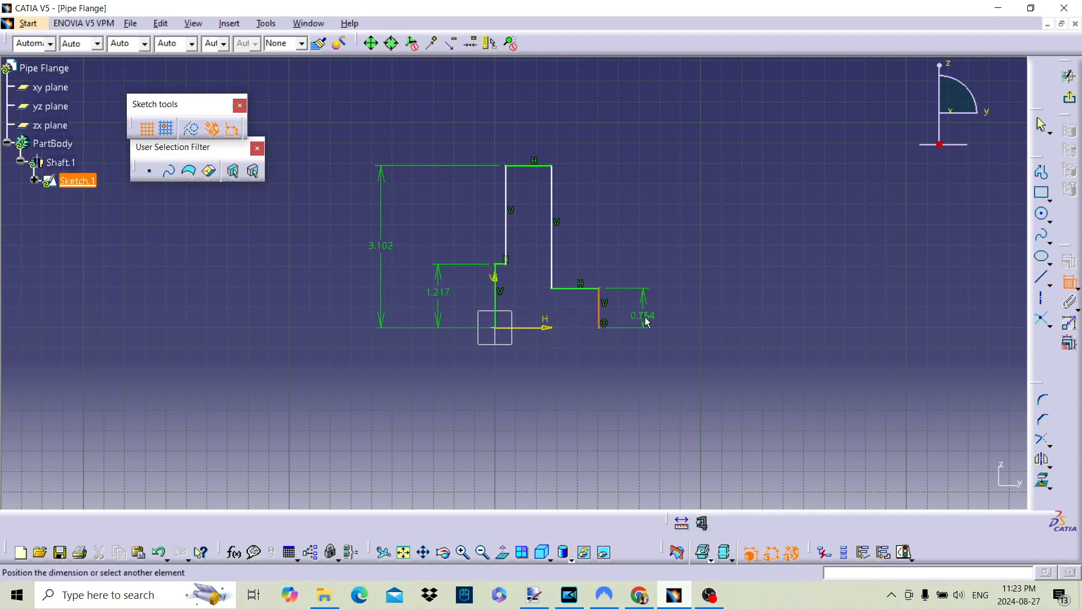
{"action": "left_click", "coordinate": [706, 241]}
Dimension the flange thickness between the profile's two tall vertical edges
{"action": "left_click", "coordinate": [1070, 285]}
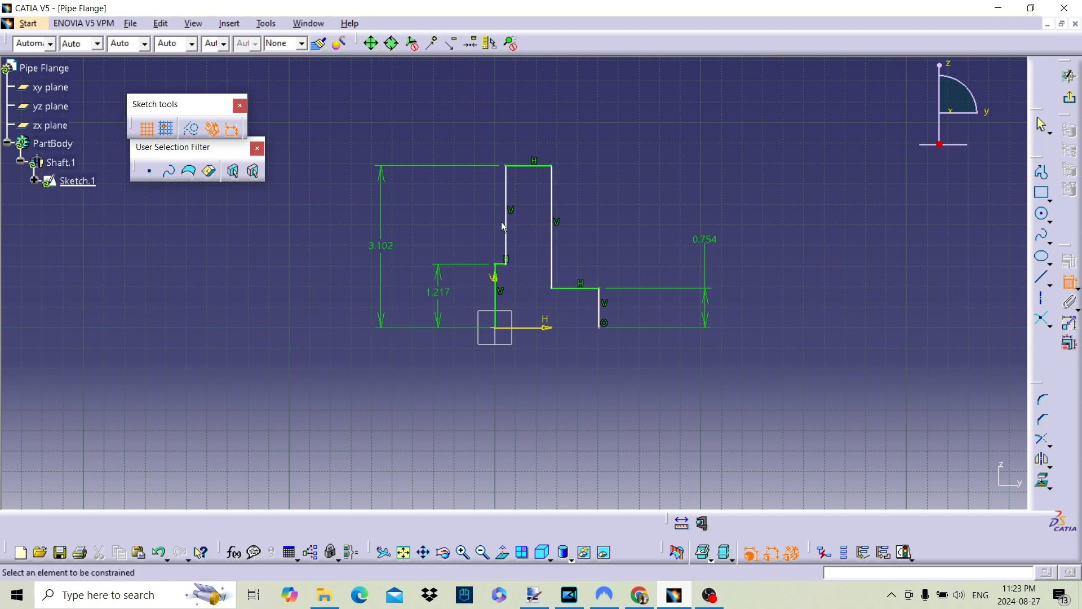
{"action": "left_click", "coordinate": [506, 228]}
{"action": "left_click", "coordinate": [557, 236]}
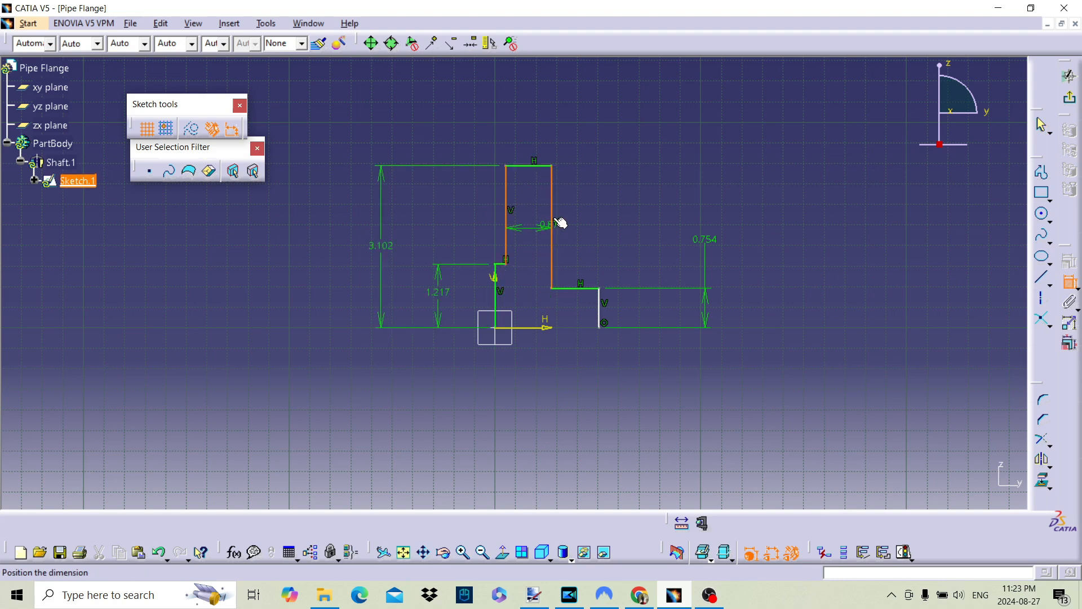
{"action": "left_click", "coordinate": [613, 123]}
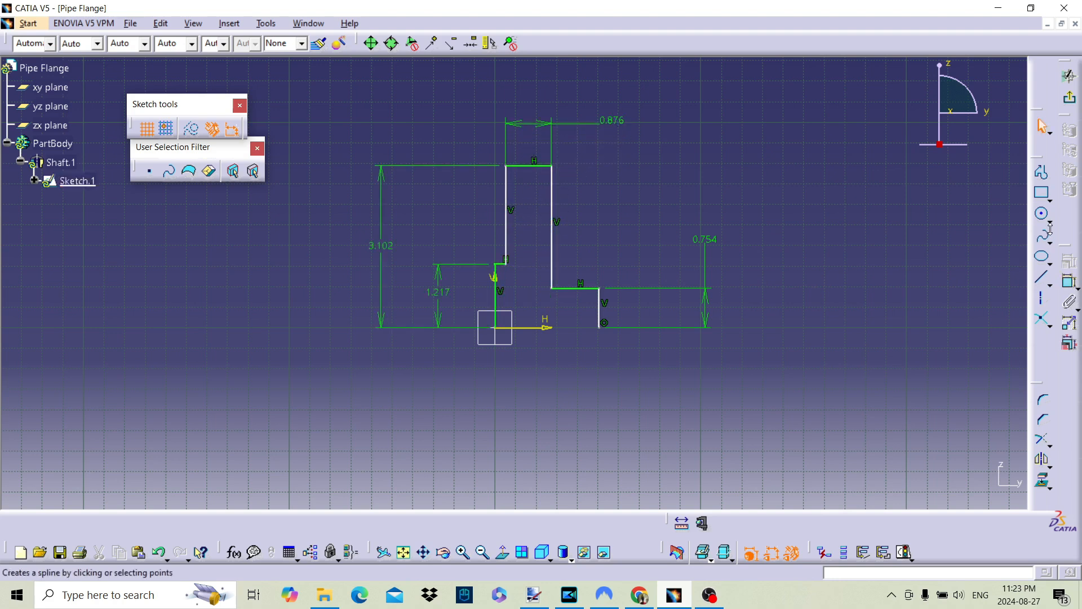
Dimension the profile's overall width from the vertical edge at the origin to the hub's end edge
{"action": "left_click", "coordinate": [1070, 285]}
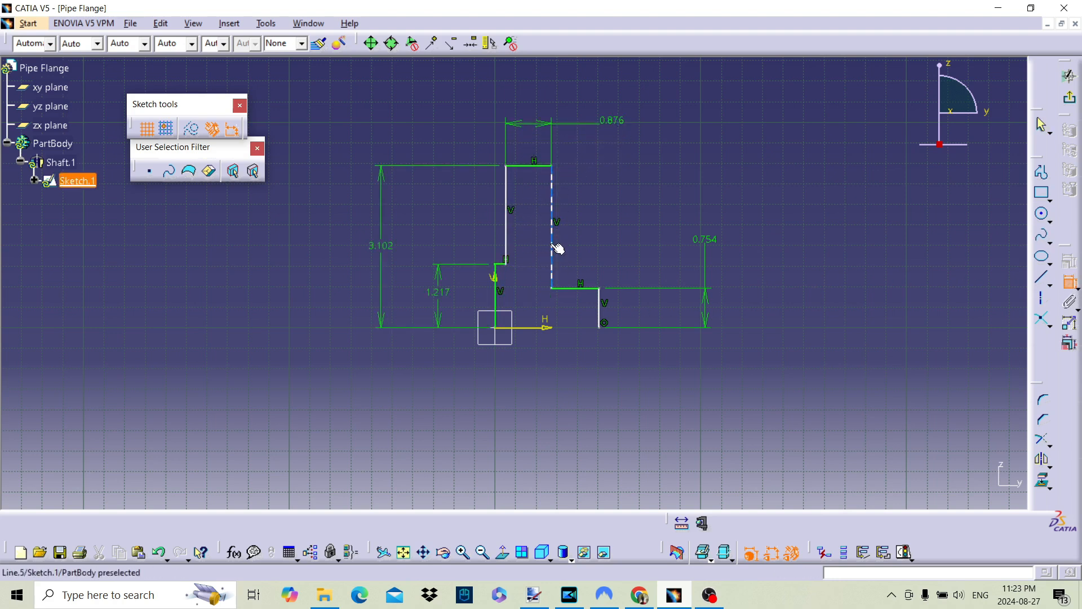
{"action": "left_click", "coordinate": [601, 316]}
{"action": "left_click", "coordinate": [500, 312]}
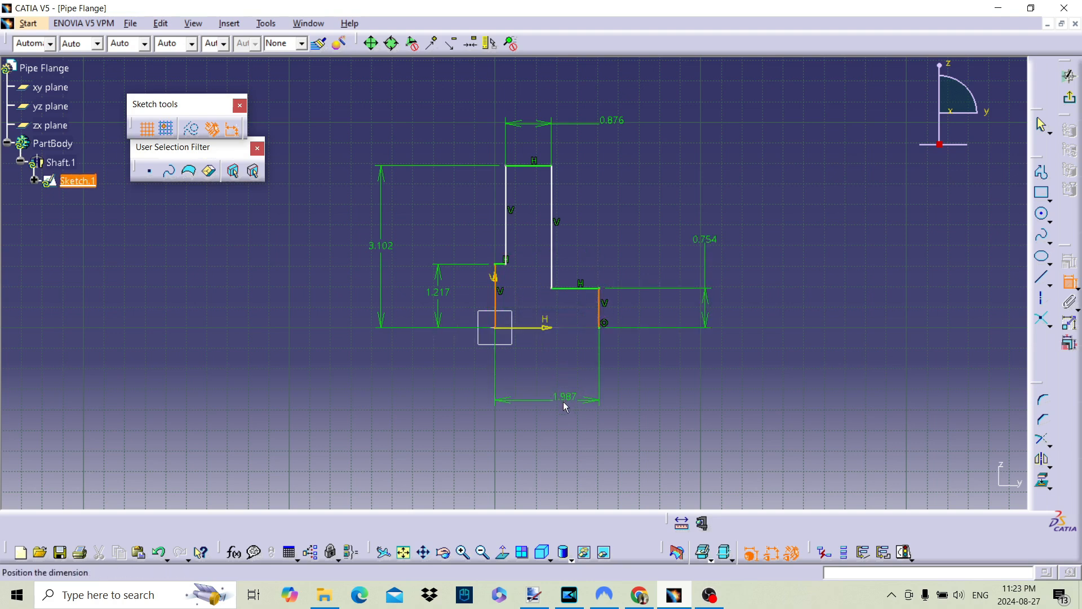
{"action": "left_click", "coordinate": [546, 413]}
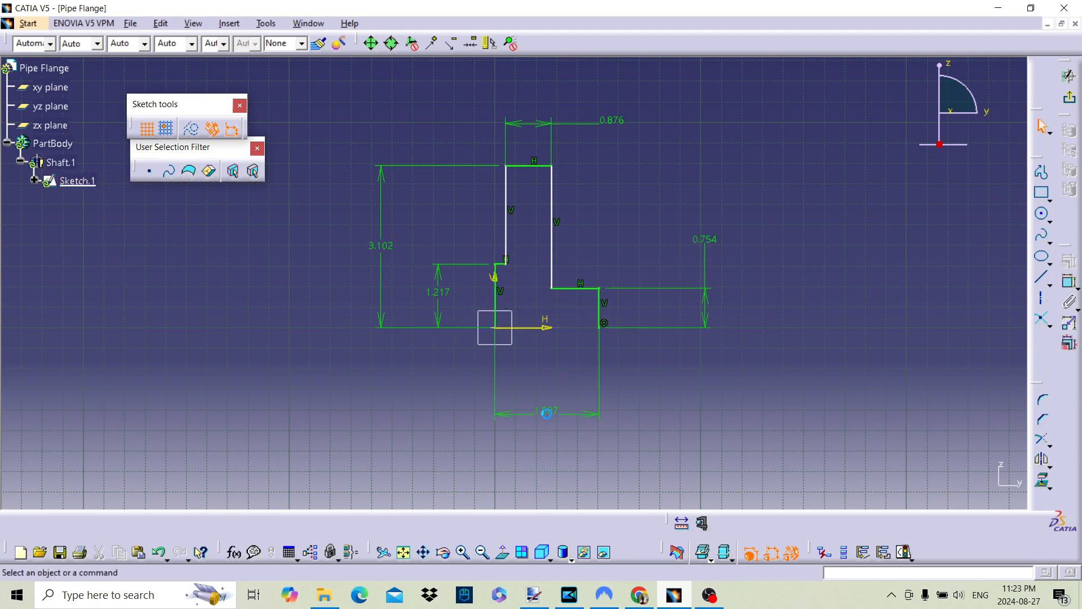
Dimension the small step's width between the vertical edge at the origin and the nearer tall flange edge
{"action": "left_click", "coordinate": [1070, 280]}
{"action": "left_click", "coordinate": [509, 258]}
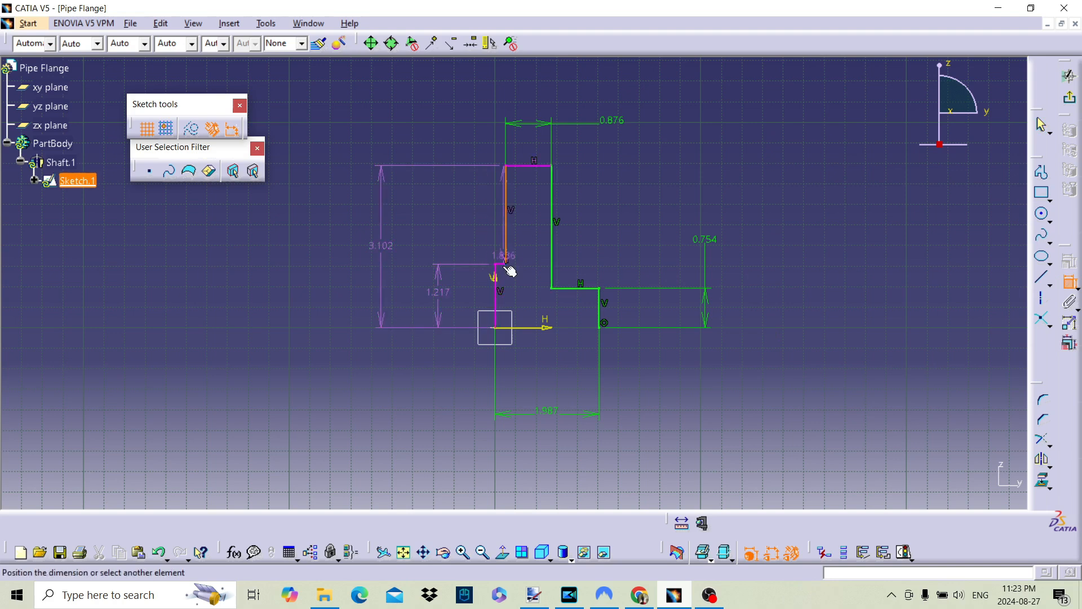
{"action": "left_click", "coordinate": [500, 309]}
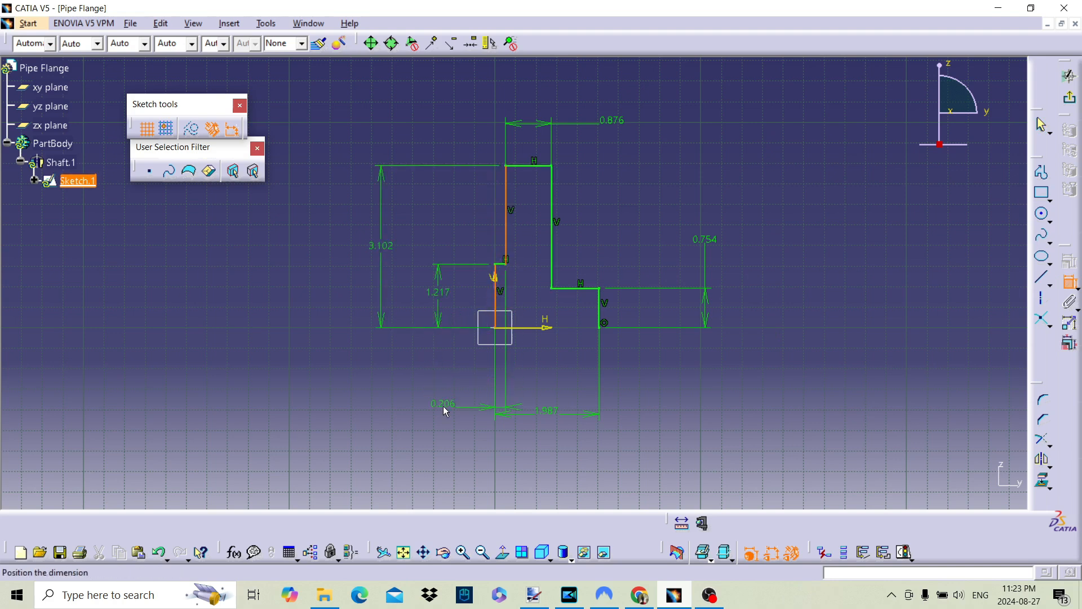
{"action": "left_click", "coordinate": [469, 373]}
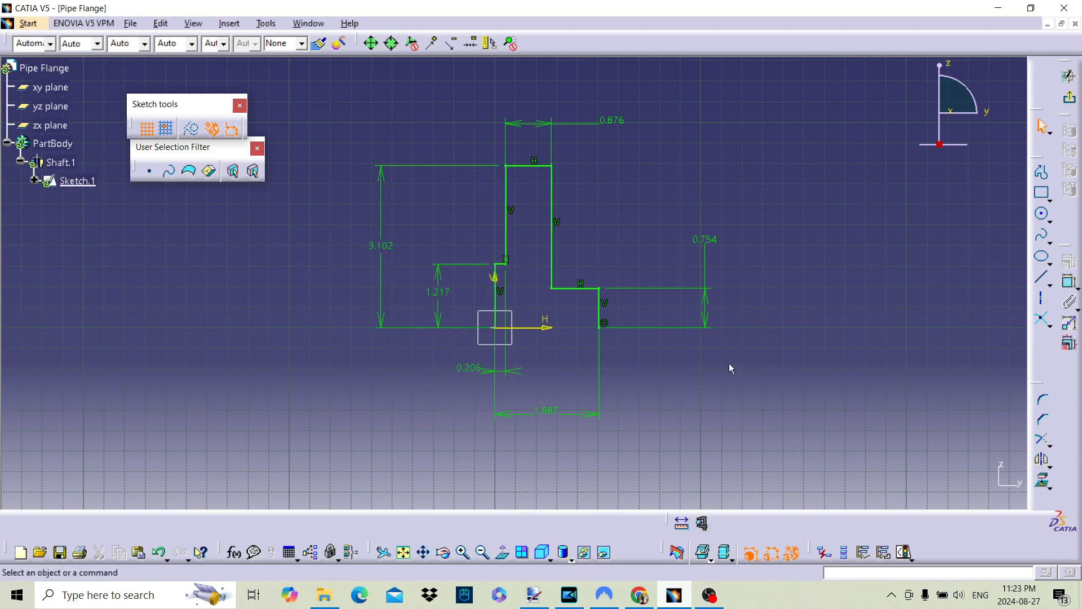
Set the profile's overall height to 3 in and the short vertical edge at the origin to 1.5 in
{"action": "double_click", "coordinate": [438, 291]}
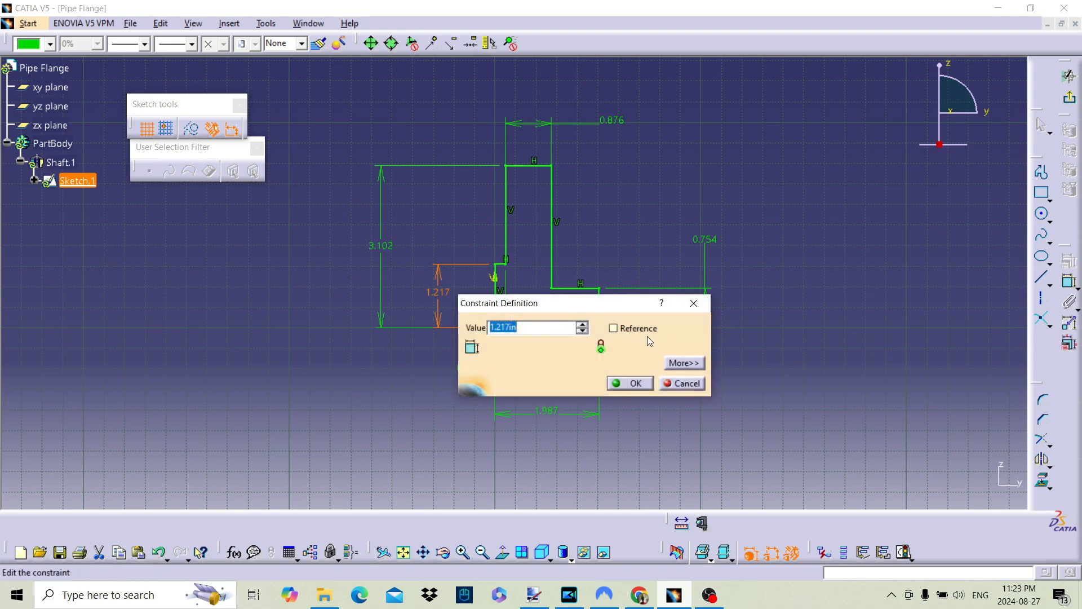
{"action": "left_click", "coordinate": [680, 381]}
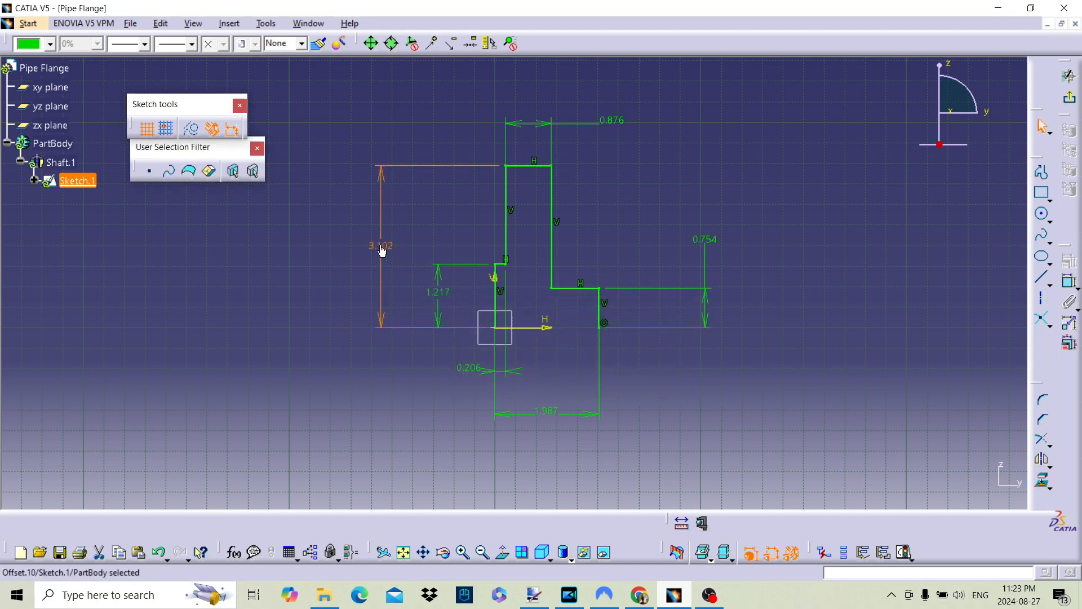
{"action": "double_click", "coordinate": [380, 244]}
{"action": "type", "text": "3"}
{"action": "key", "text": "Return"}
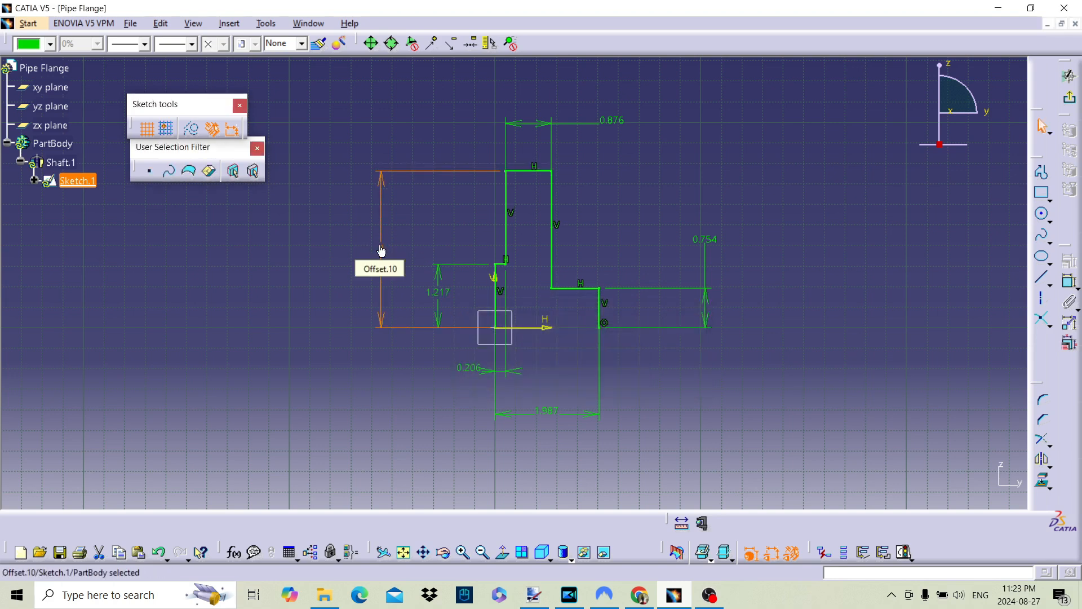
{"action": "double_click", "coordinate": [449, 291]}
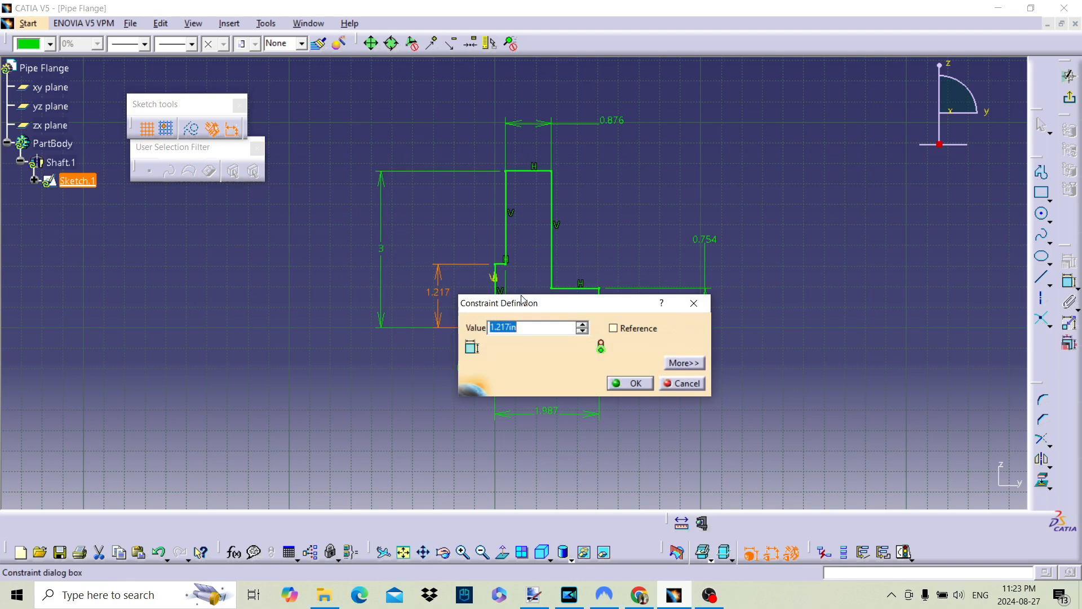
{"action": "type", "text": "1.5"}
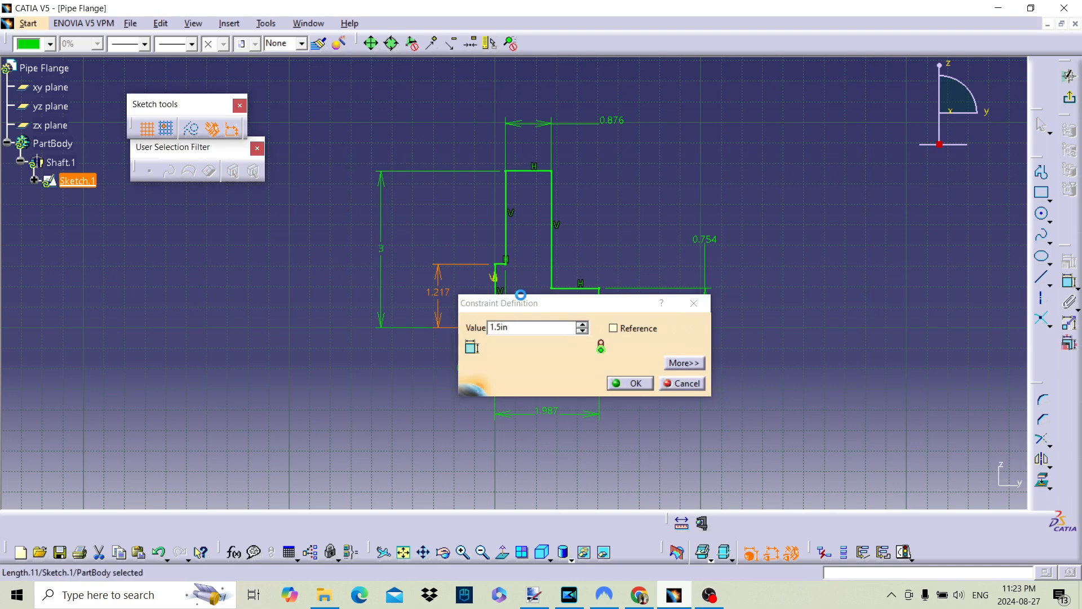
{"action": "key", "text": "Return"}
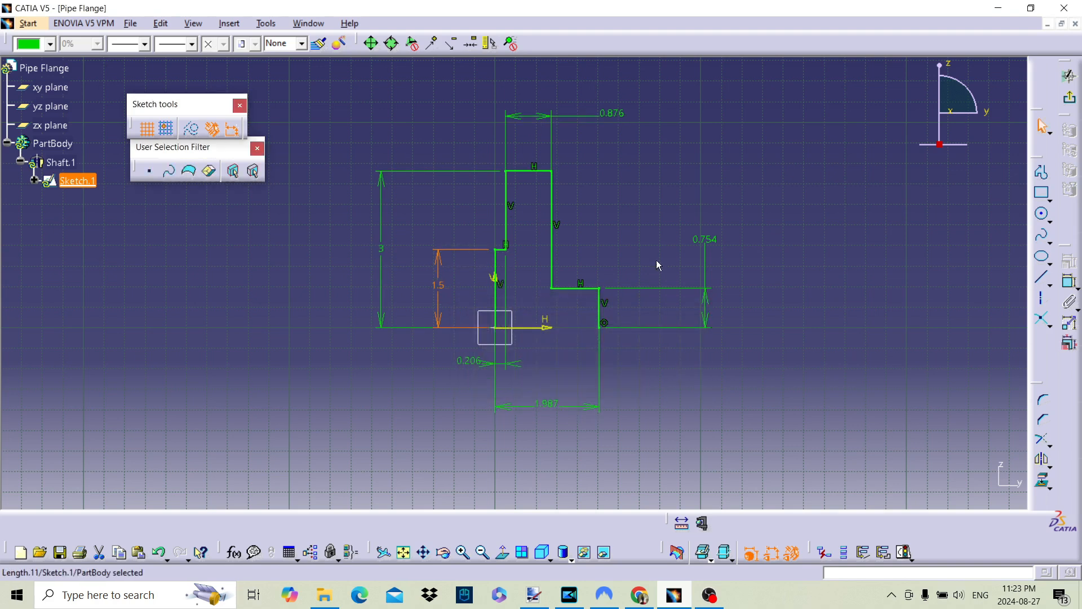
Set the hub's vertical end edge to 1 in and the flange thickness to 0.75 in
{"action": "double_click", "coordinate": [699, 238]}
{"action": "type", "text": "1in"}
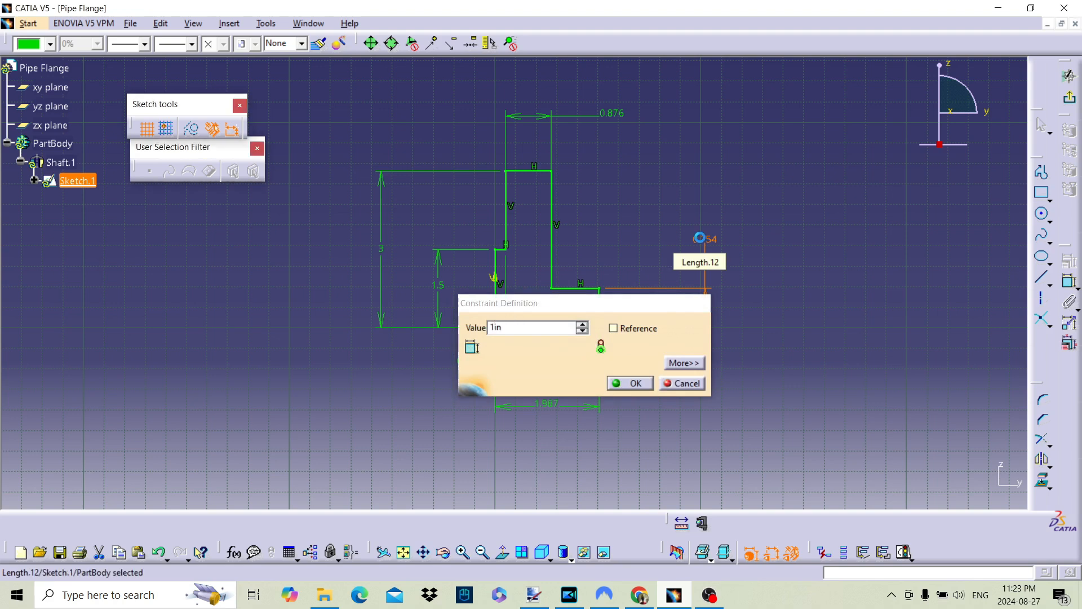
{"action": "key", "text": "Return"}
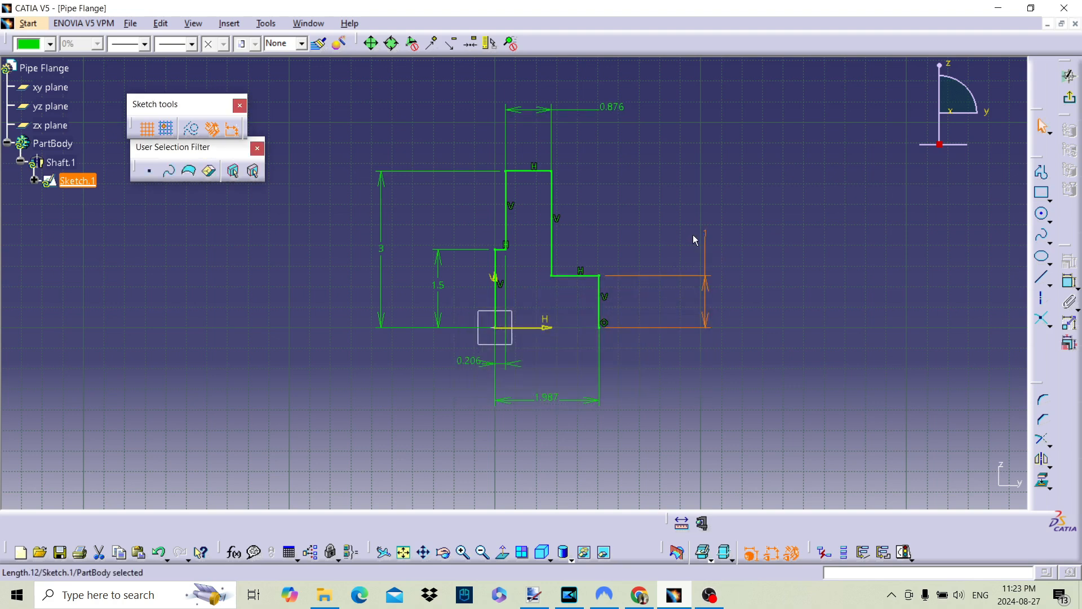
{"action": "double_click", "coordinate": [620, 108]}
{"action": "type", "text": "0"}
{"action": "key", "text": "Return"}
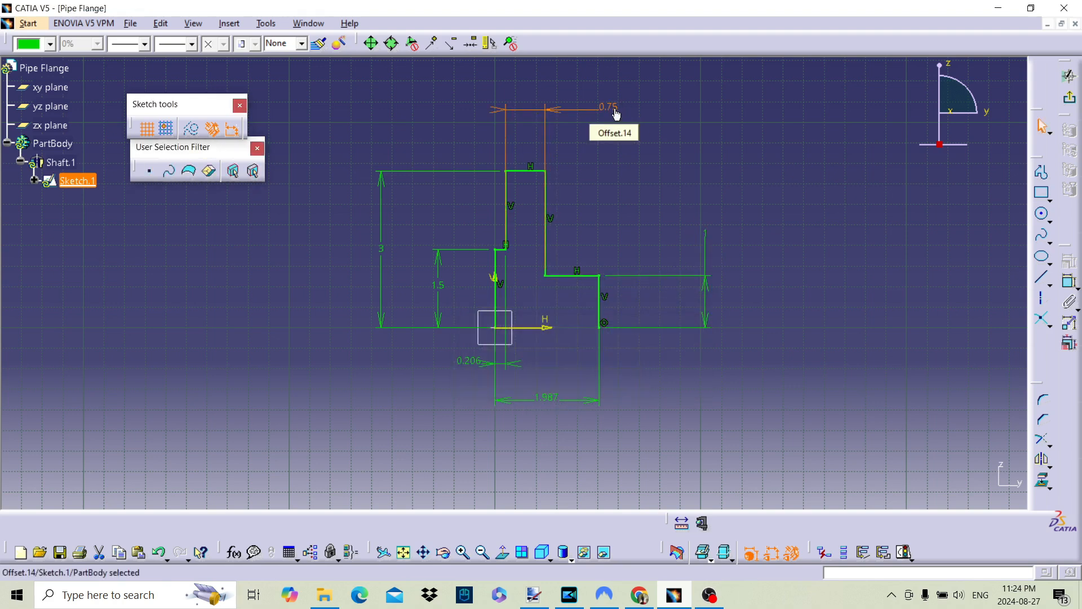
Set the profile's overall width to 1.75 in
{"action": "double_click", "coordinate": [552, 399]}
{"action": "type", "text": "1.75"}
{"action": "key", "text": "Return"}
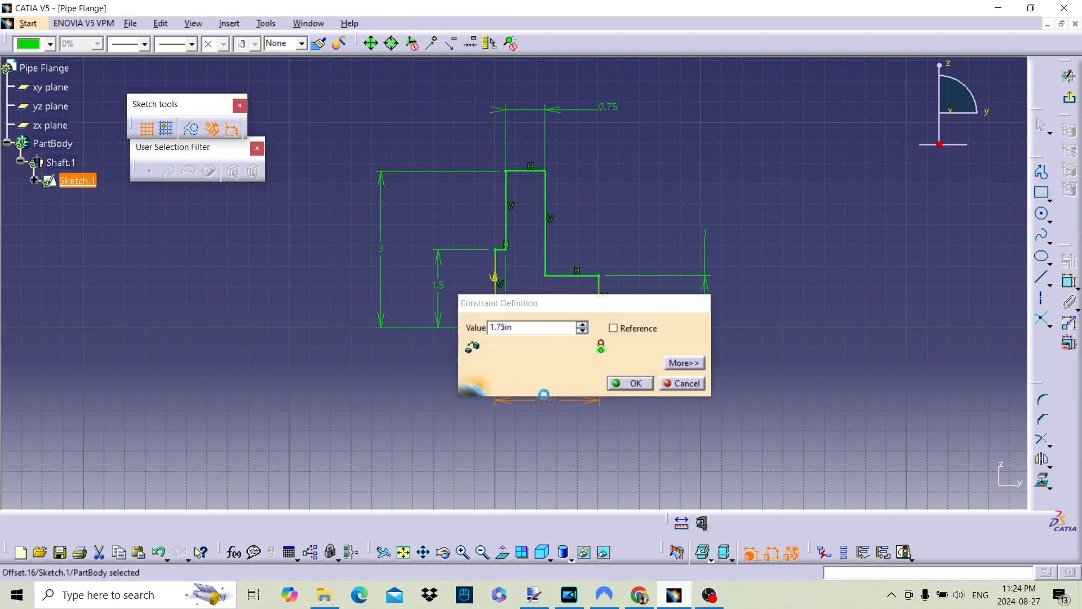
Set the profile's overall width to 1.6 in
{"action": "double_click", "coordinate": [546, 399]}
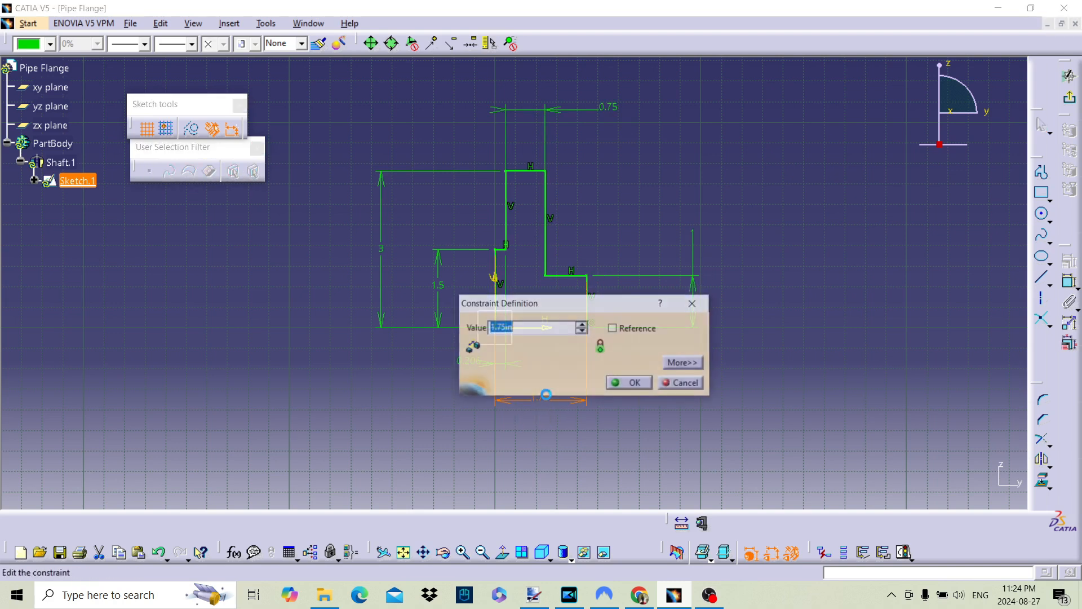
{"action": "type", "text": "1."}
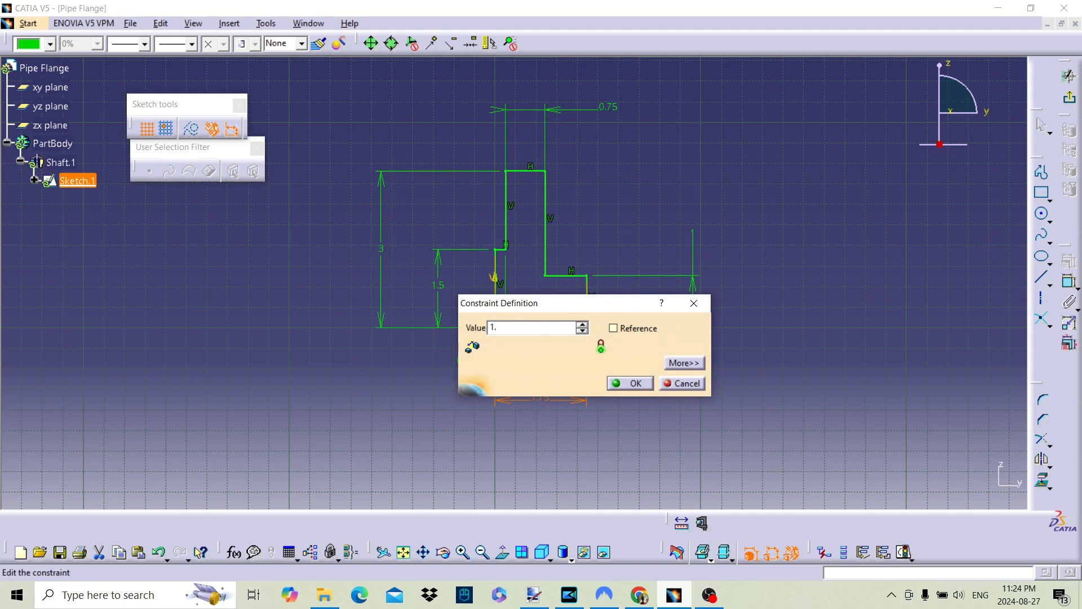
{"action": "type", "text": "6"}
{"action": "key", "text": "Return"}
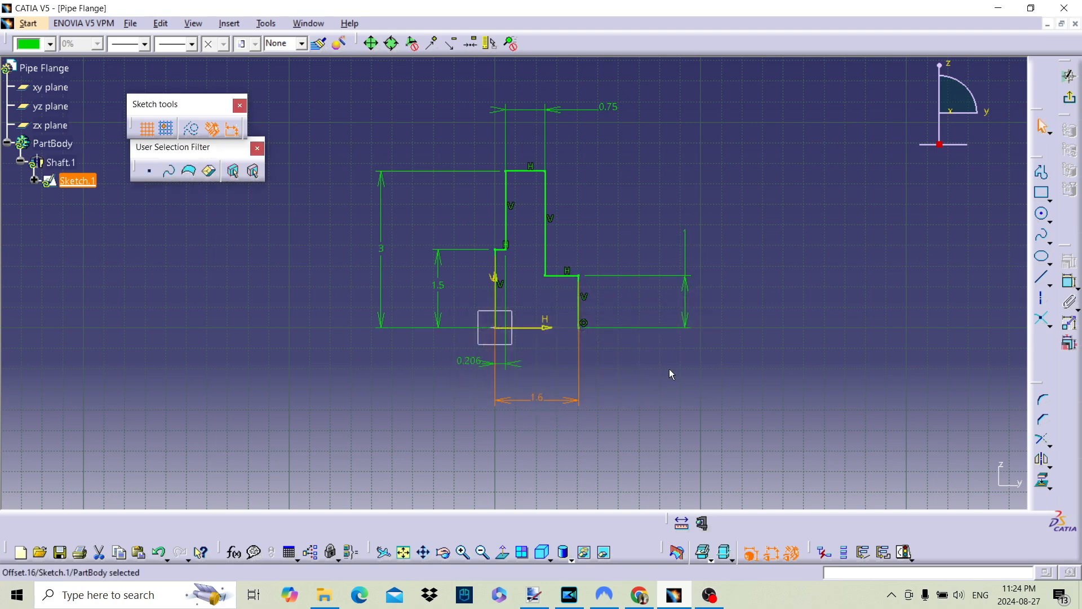
Set the small step's width at the origin to 0.2 in and exit the sketch to update the shaft
{"action": "double_click", "coordinate": [461, 360]}
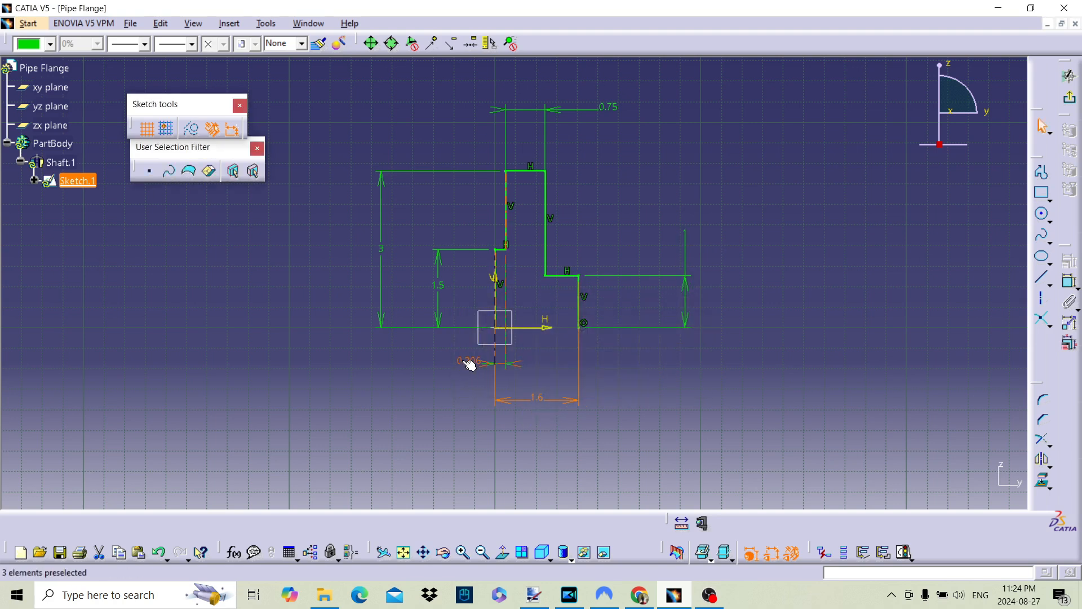
{"action": "type", "text": "0.2"}
{"action": "key", "text": "Return"}
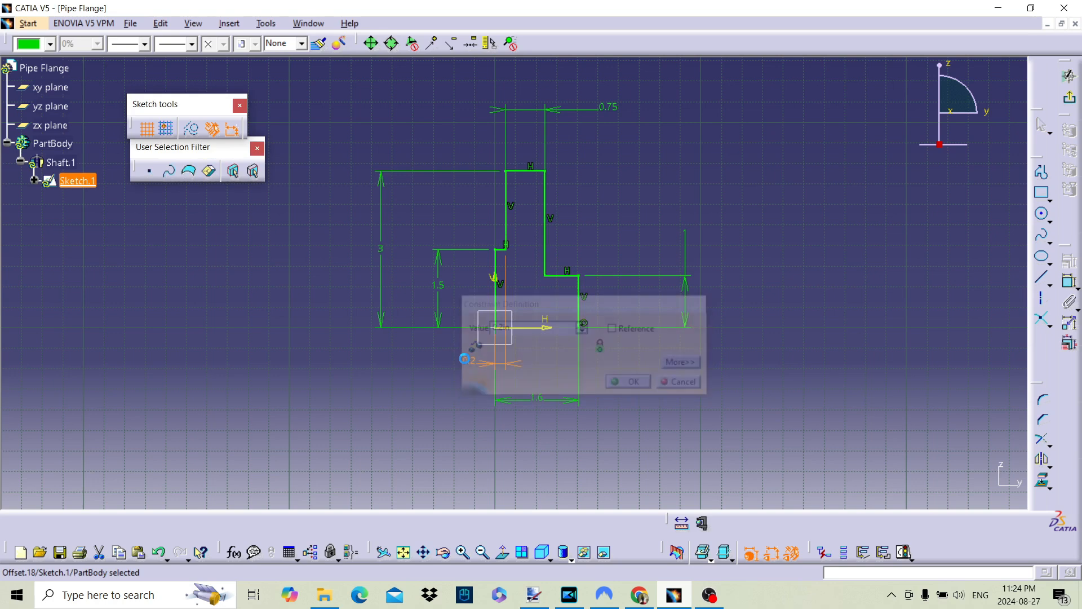
{"action": "left_click", "coordinate": [1069, 76]}
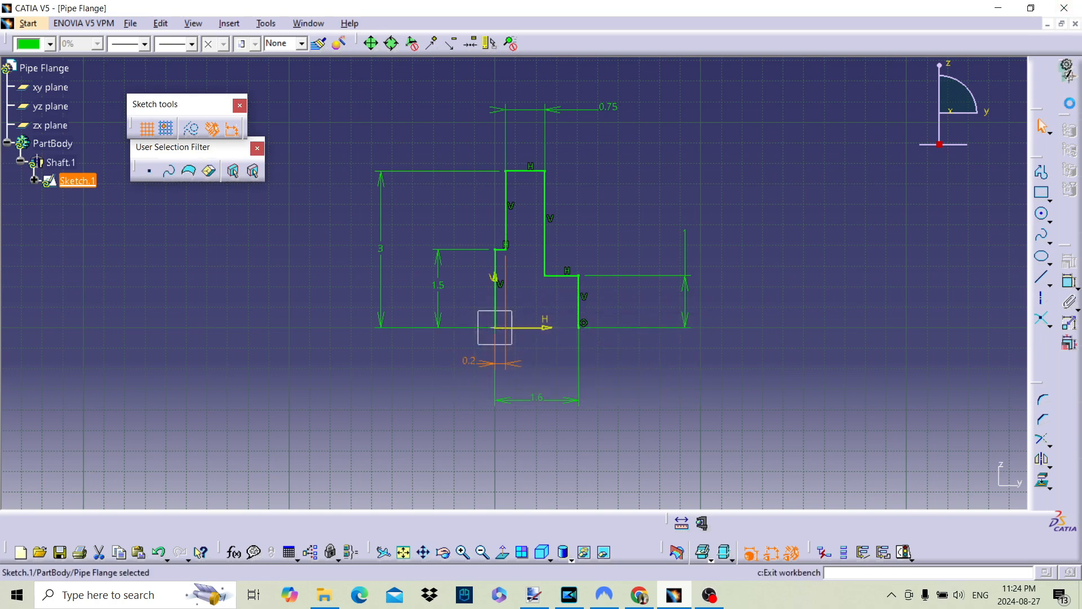
Start an edge fillet of 0.1 in radius on the hub's base edge and the hub's outer end edge
{"action": "middle_click_drag", "start_coordinate": [527, 411], "coordinate": [544, 278]}
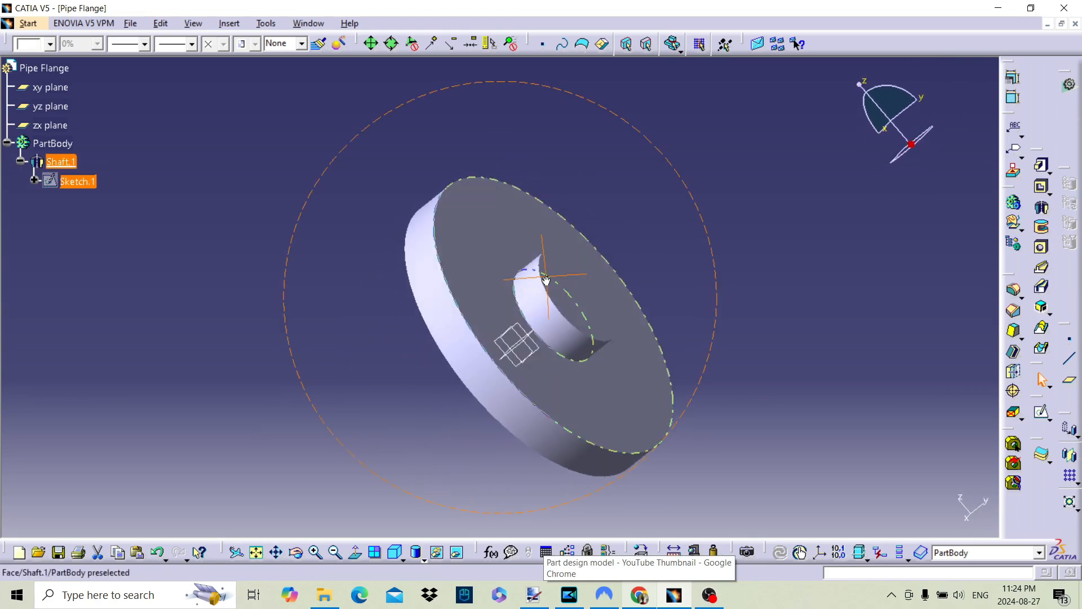
{"action": "left_click", "coordinate": [853, 343]}
{"action": "left_click", "coordinate": [1018, 294]}
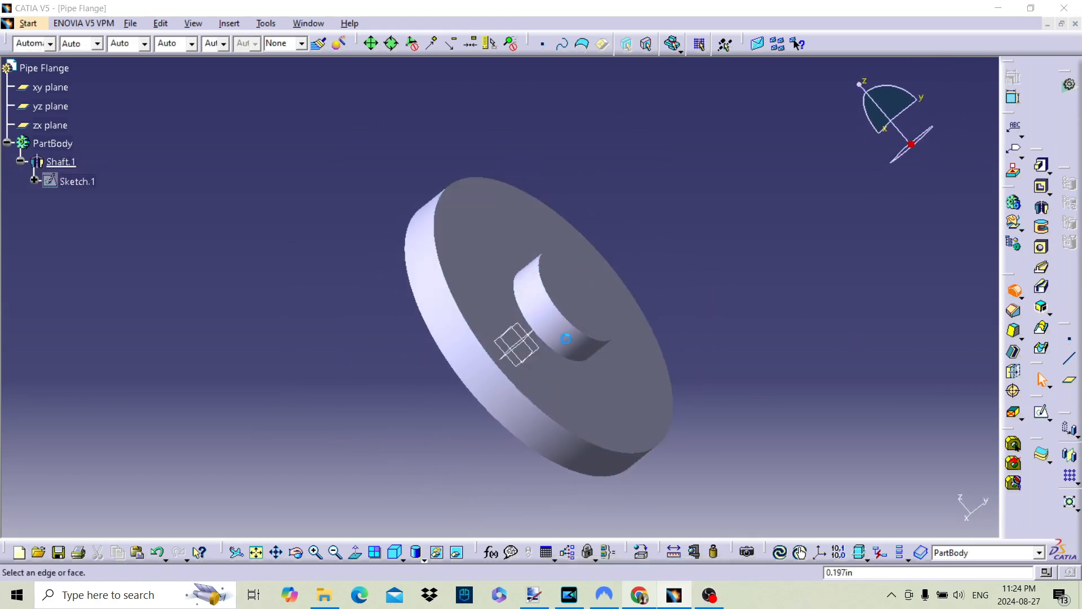
{"action": "left_click", "coordinate": [526, 300]}
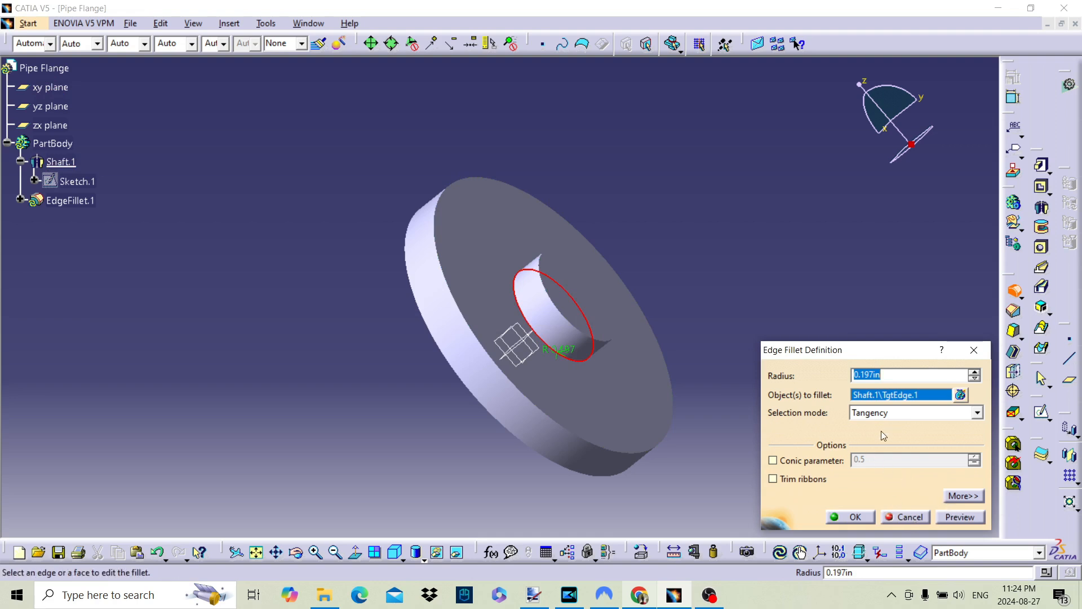
{"action": "type", "text": "0.1"}
{"action": "left_click", "coordinate": [956, 518]}
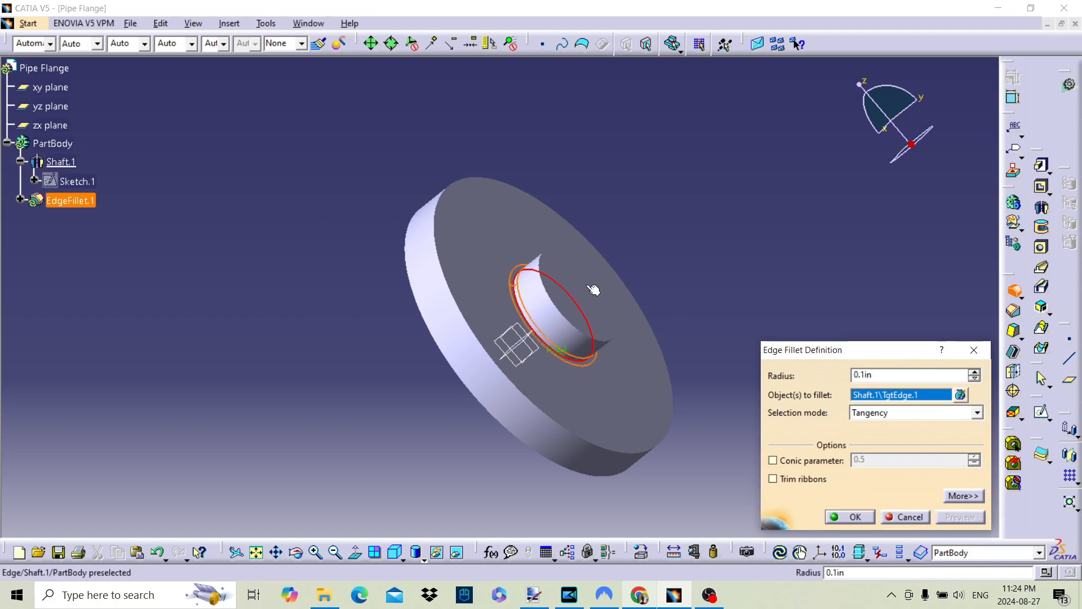
{"action": "left_click", "coordinate": [541, 288]}
{"action": "left_click", "coordinate": [972, 517]}
Add the base edge of the raised face on the opposite side to the fillet and create it
{"action": "middle_click_drag", "start_coordinate": [432, 272], "coordinate": [671, 202]}
{"action": "middle_click_drag", "start_coordinate": [563, 315], "coordinate": [572, 289]}
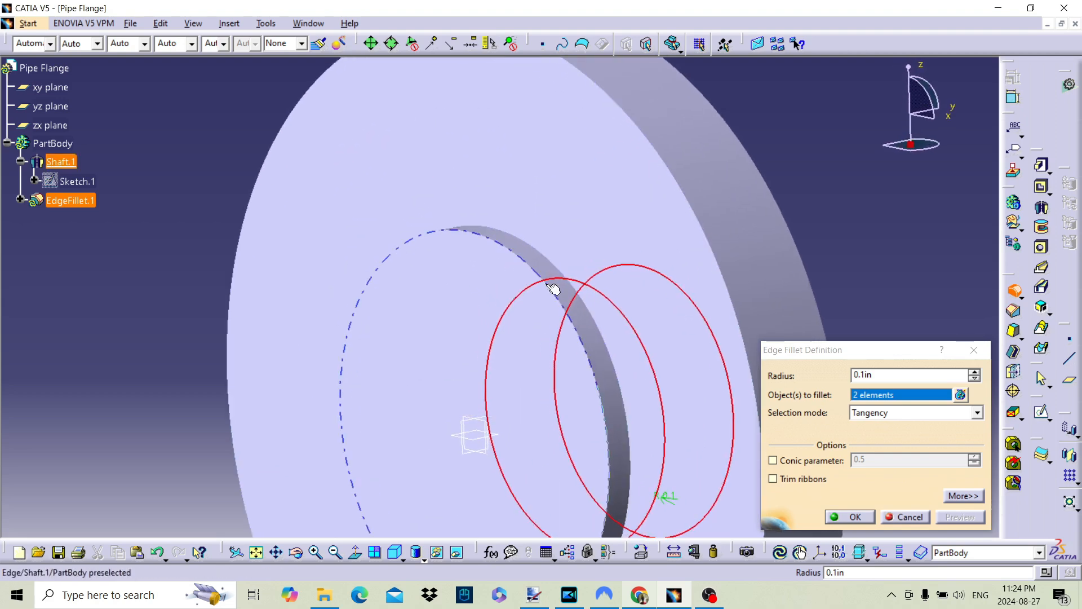
{"action": "left_click", "coordinate": [575, 288]}
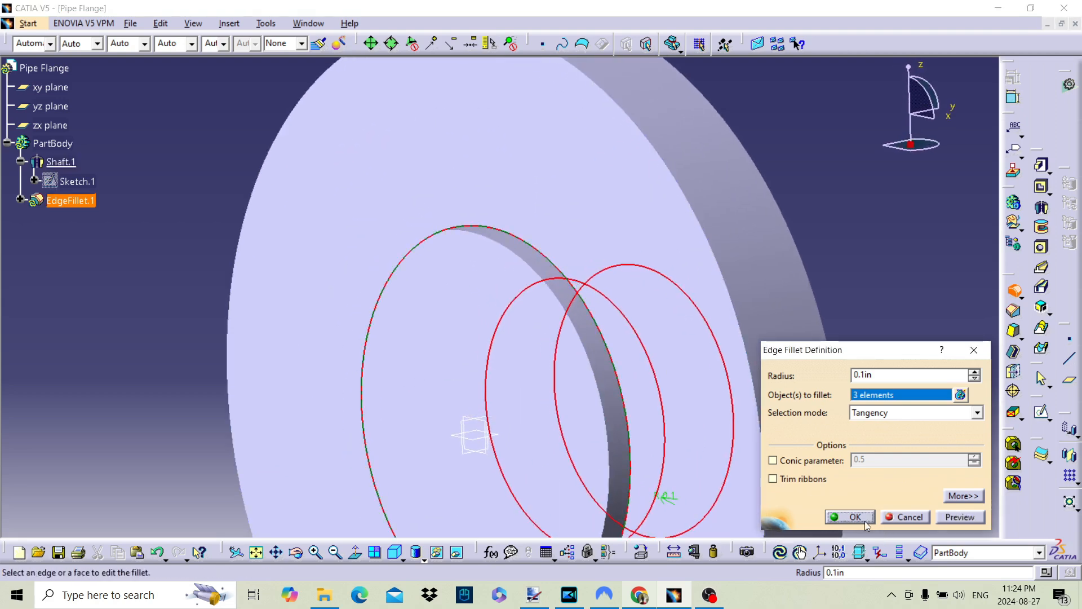
{"action": "left_click", "coordinate": [851, 516]}
Edit the edge fillet to remove the hub's outer end edge from the filleted objects
{"action": "middle_click_drag", "start_coordinate": [889, 291], "coordinate": [858, 394]}
{"action": "left_click", "coordinate": [717, 295]}
{"action": "middle_click_drag", "start_coordinate": [717, 294], "coordinate": [686, 263]}
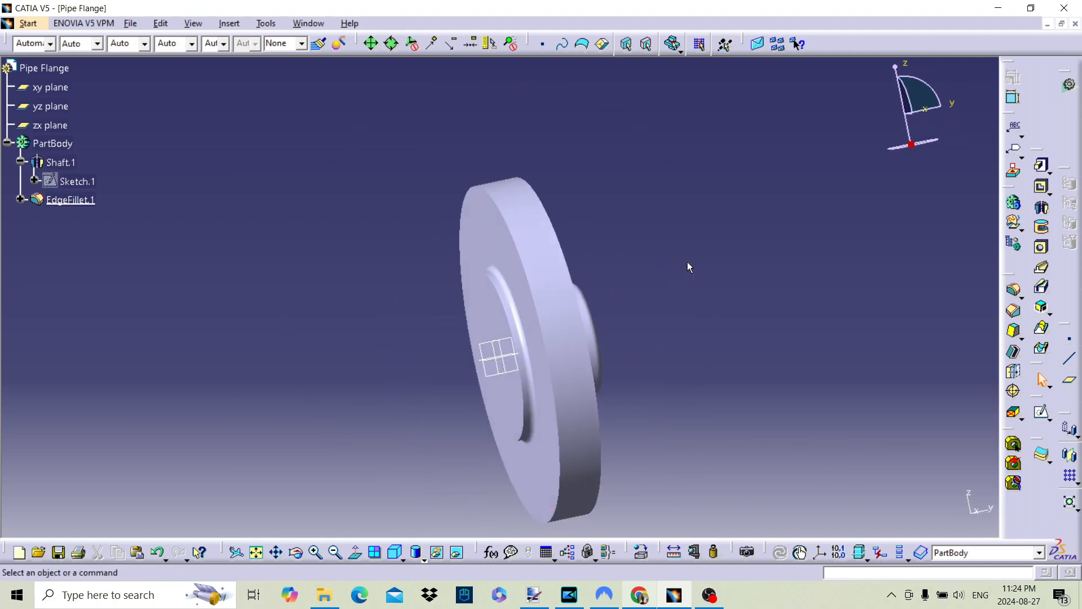
{"action": "middle_click_drag", "start_coordinate": [585, 212], "coordinate": [703, 133]}
{"action": "middle_click_drag", "start_coordinate": [646, 305], "coordinate": [652, 327]}
{"action": "middle_click_drag", "start_coordinate": [666, 272], "coordinate": [350, 245]}
{"action": "left_click", "coordinate": [20, 199]}
{"action": "double_click", "coordinate": [68, 200]}
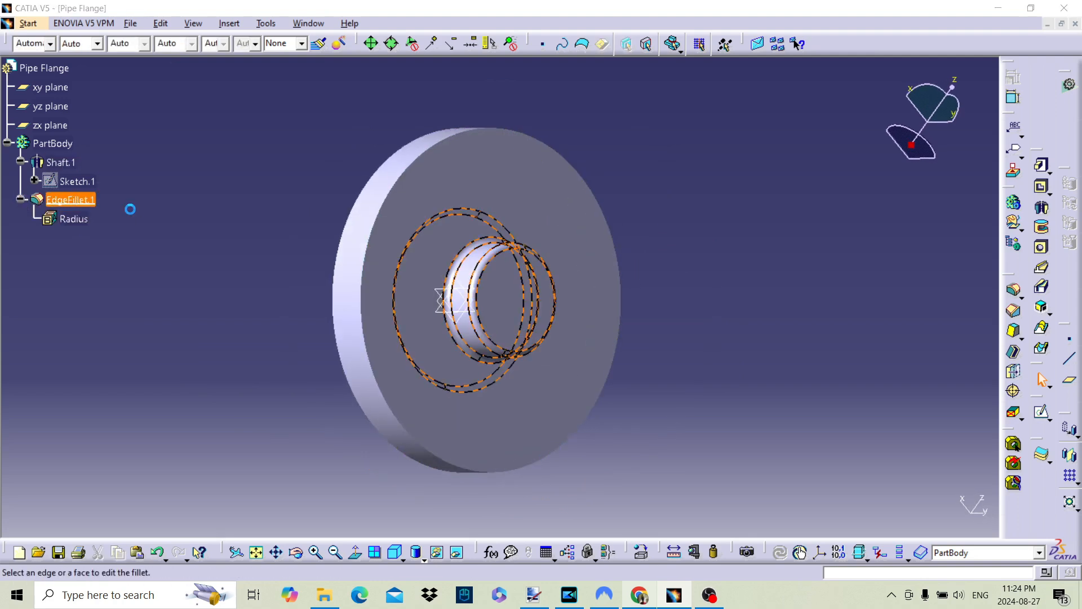
{"action": "left_click", "coordinate": [490, 264]}
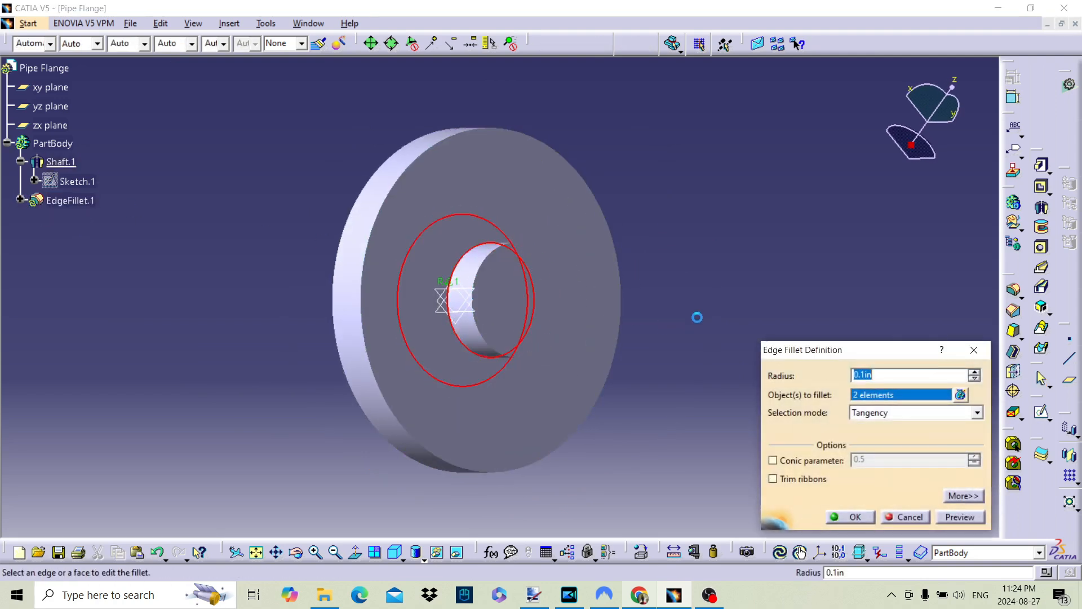
{"action": "left_click", "coordinate": [853, 515]}
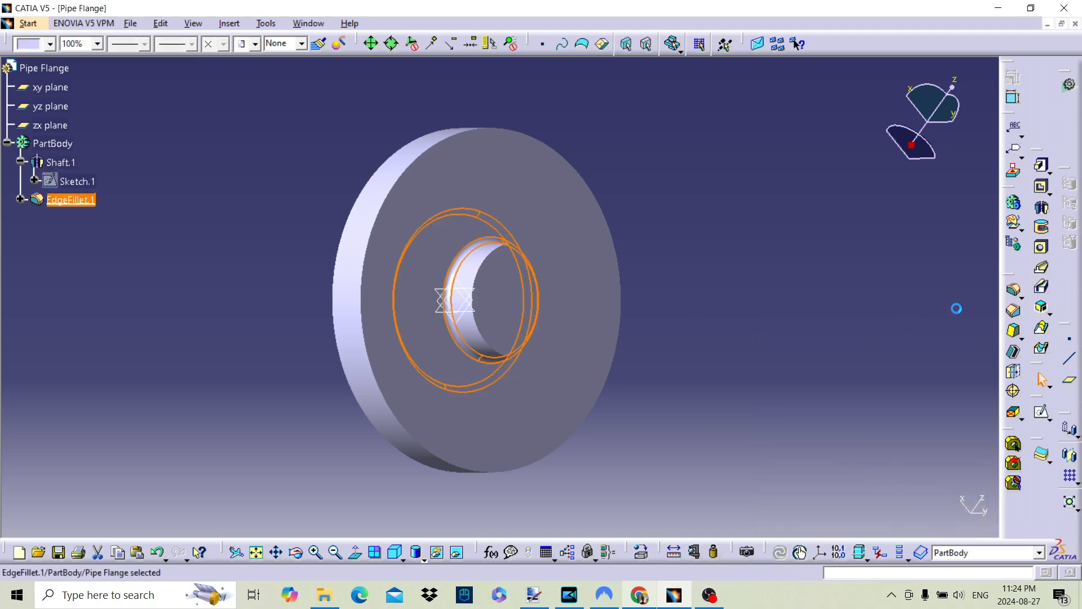
{"action": "left_click", "coordinate": [954, 234]}
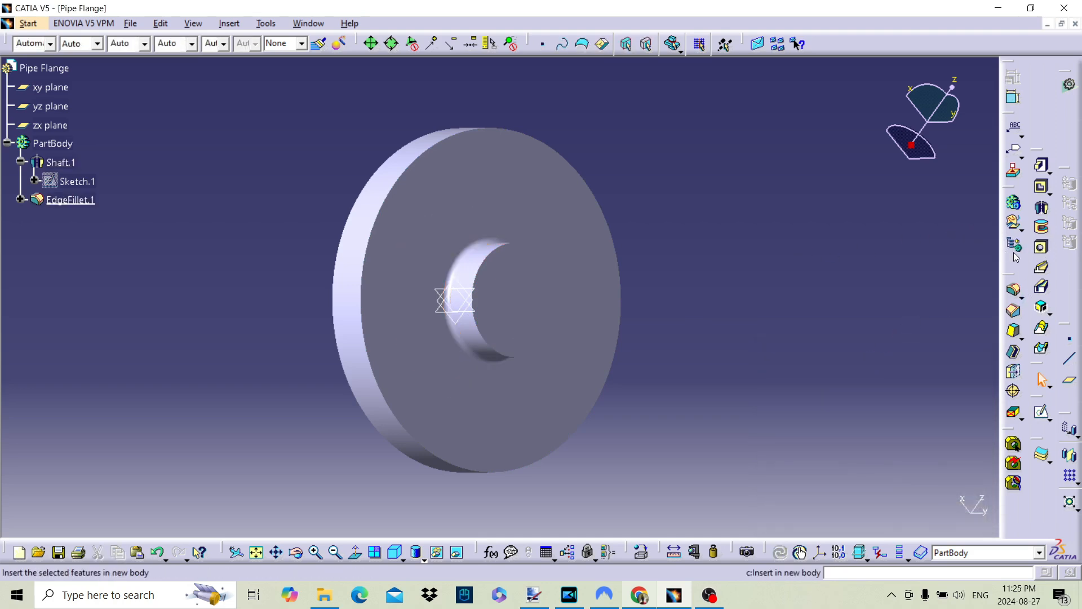
Start a hole concentric with the hub on its circular end face
{"action": "left_click", "coordinate": [1041, 249]}
{"action": "left_click", "coordinate": [513, 299]}
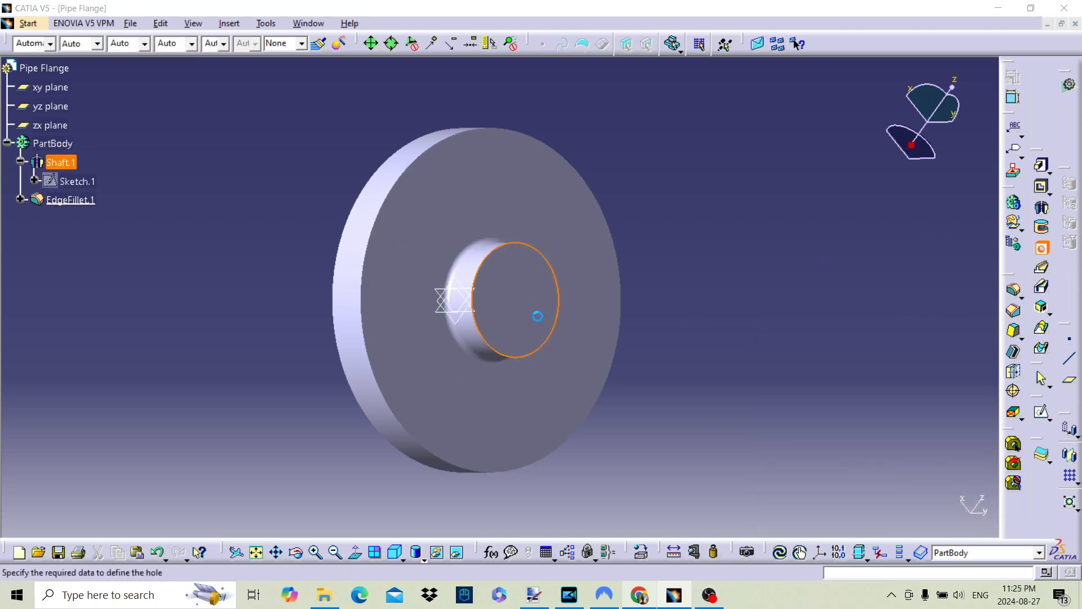
{"action": "middle_click_drag", "start_coordinate": [410, 348], "coordinate": [331, 360]}
{"action": "left_click", "coordinate": [819, 317]}
{"action": "middle_click_drag", "start_coordinate": [478, 337], "coordinate": [444, 301]}
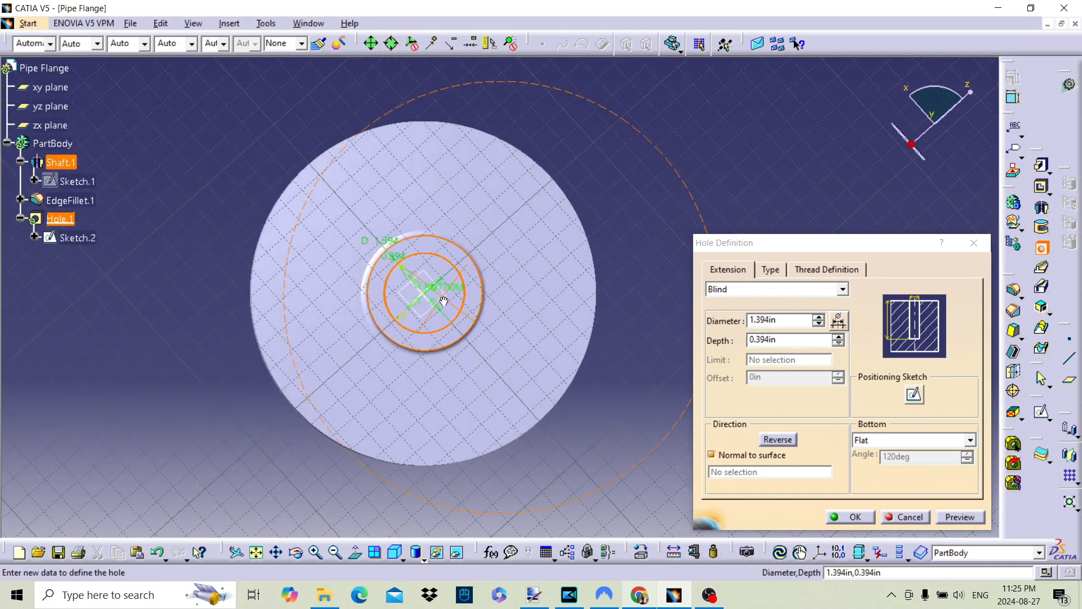
Set the hole's diameter to 1.5 in and its extension to Up To Next, and create it
{"action": "left_click_drag", "start_coordinate": [788, 319], "coordinate": [696, 324]}
{"action": "type", "text": "1.4"}
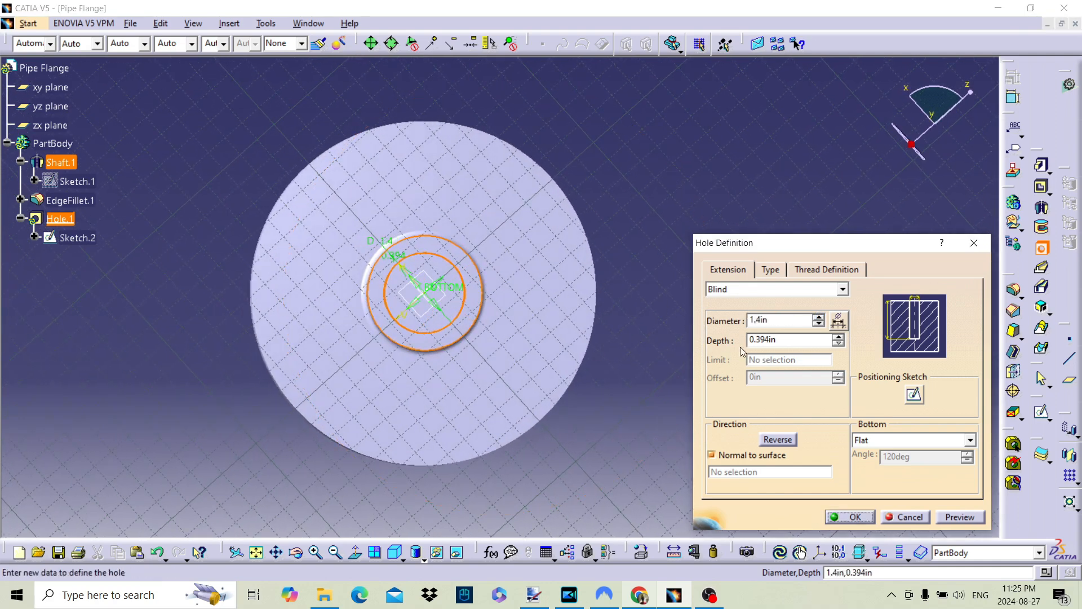
{"action": "left_click_drag", "start_coordinate": [781, 321], "coordinate": [682, 323]}
{"action": "key", "text": "Return"}
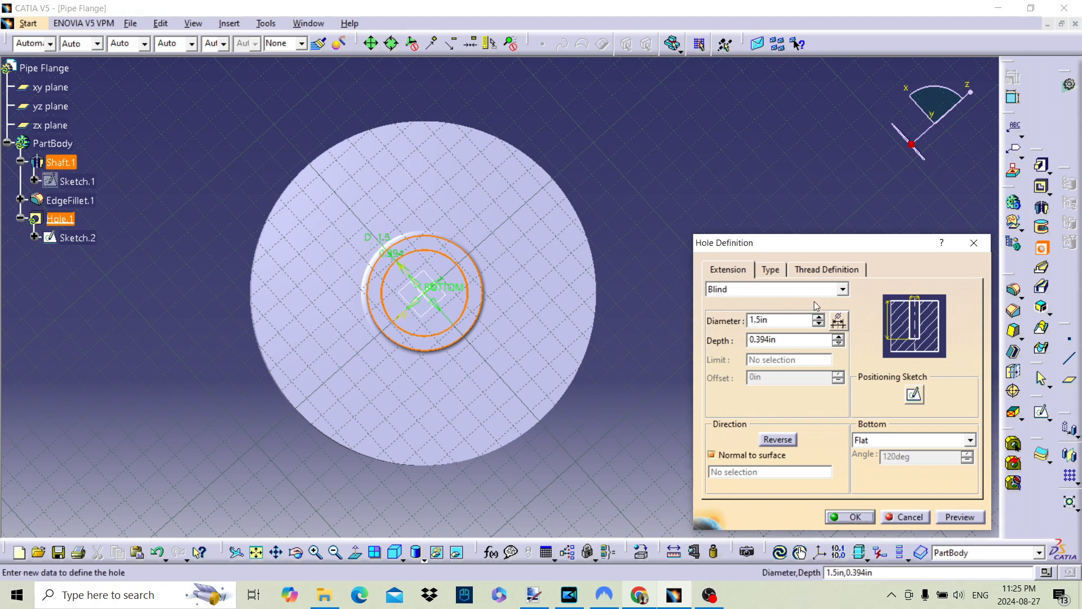
{"action": "left_click", "coordinate": [826, 289]}
{"action": "left_click", "coordinate": [752, 313]}
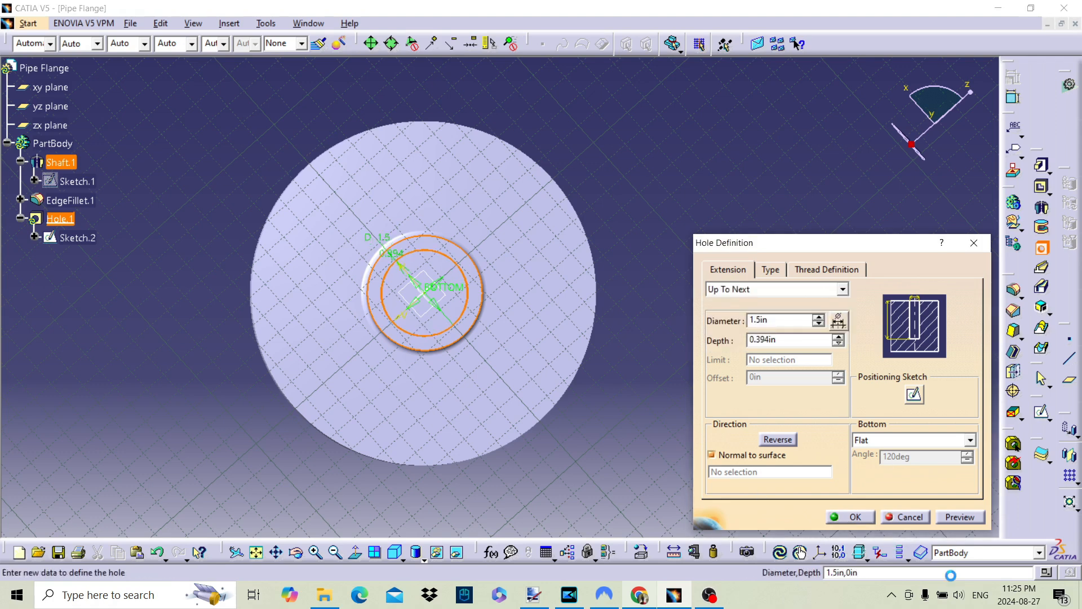
{"action": "left_click", "coordinate": [844, 517]}
Chamfer the bore's edge on the opposite face with a 0.039 in length at 45 degrees
{"action": "middle_click_drag", "start_coordinate": [409, 291], "coordinate": [790, 299]}
{"action": "middle_click_drag", "start_coordinate": [571, 312], "coordinate": [565, 255]}
{"action": "left_click", "coordinate": [551, 297]}
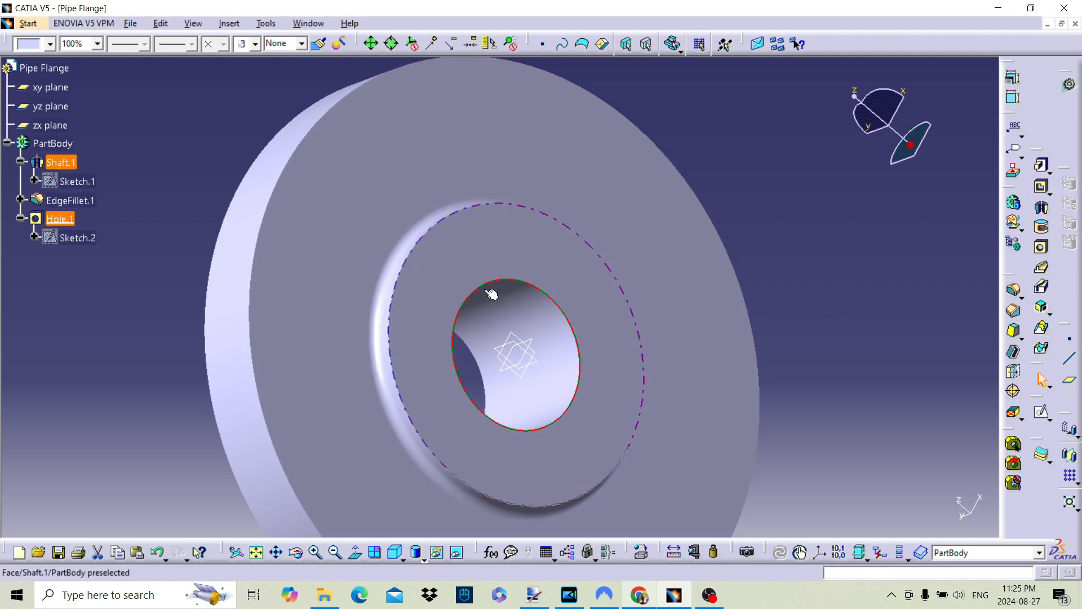
{"action": "left_click", "coordinate": [1016, 313]}
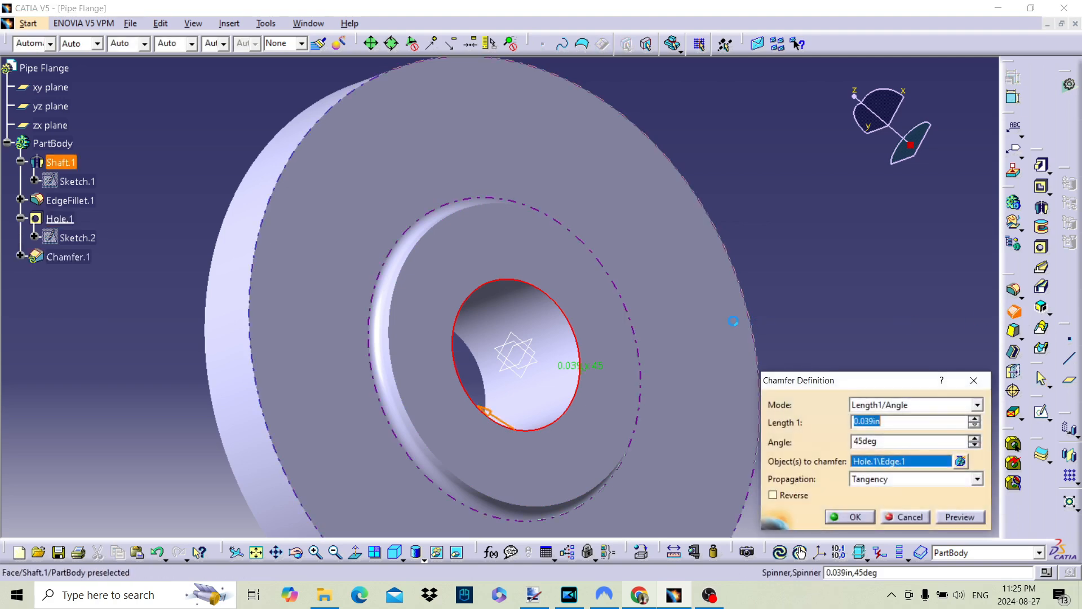
{"action": "left_click", "coordinate": [963, 517]}
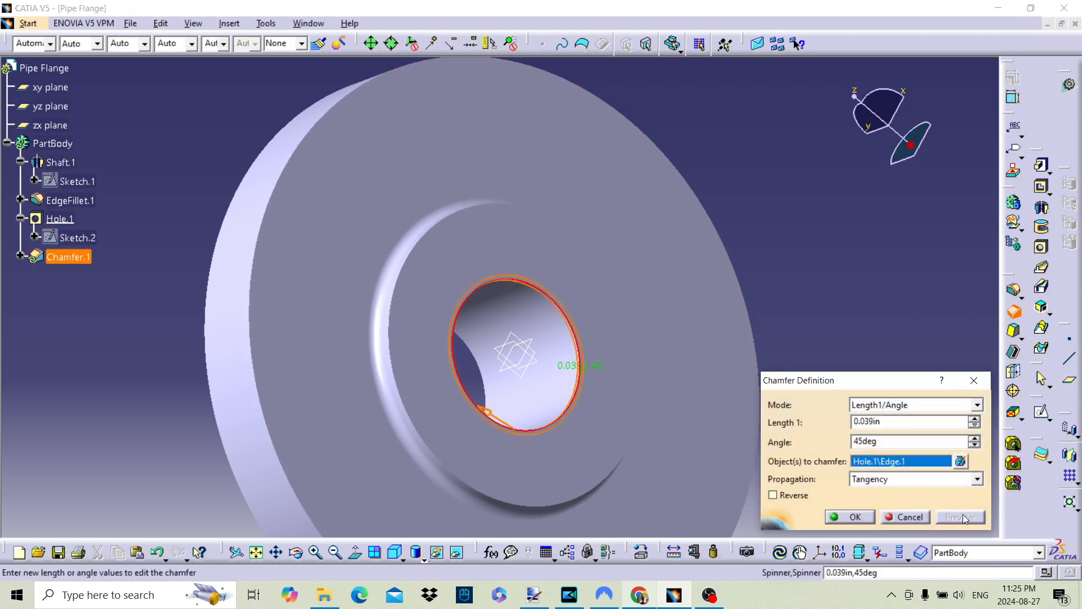
{"action": "left_click", "coordinate": [852, 517]}
Start a hole on the flange's annular face beside the hub, extending Up To Next, and set its diameter to 0.4 in
{"action": "middle_click_drag", "start_coordinate": [645, 270], "coordinate": [620, 467]}
{"action": "left_click", "coordinate": [1041, 247]}
{"action": "left_click", "coordinate": [478, 218]}
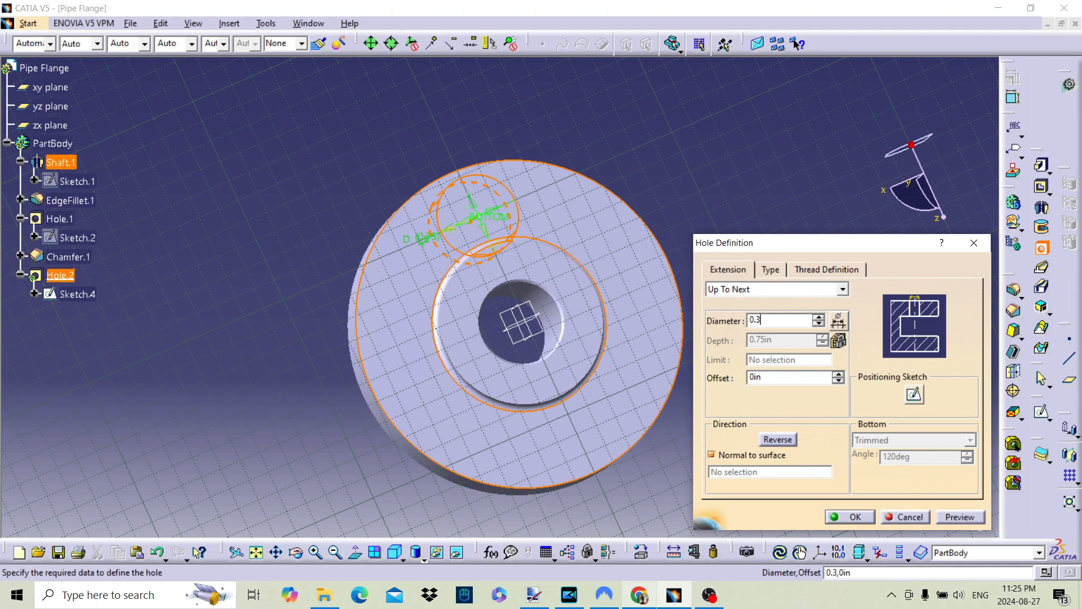
{"action": "type", "text": "0.3"}
{"action": "left_click", "coordinate": [961, 516]}
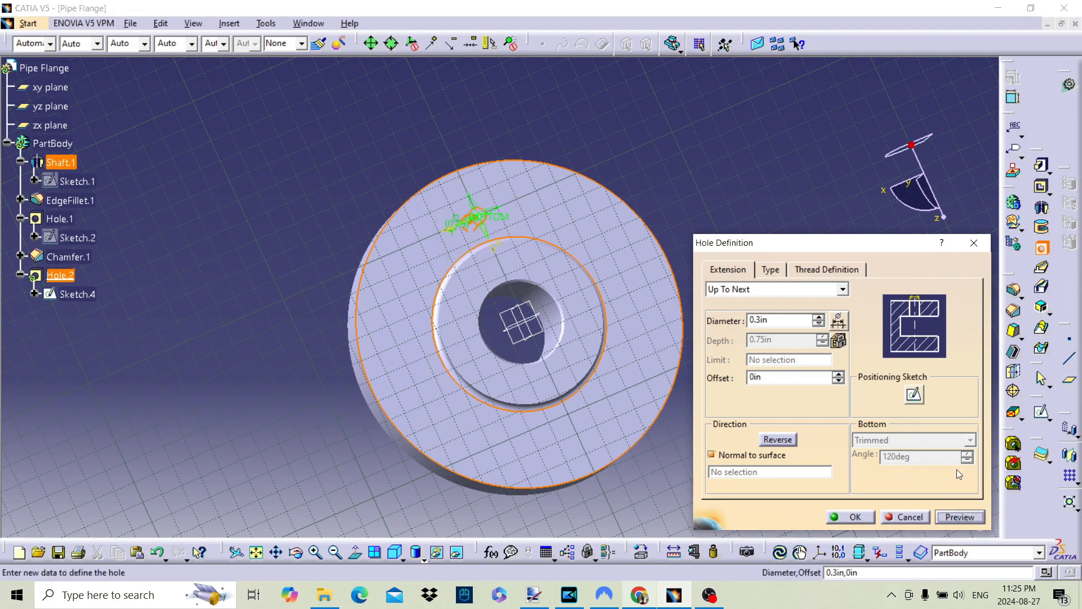
{"action": "double_click", "coordinate": [774, 319]}
{"action": "type", "text": "0.4"}
{"action": "key", "text": "Return"}
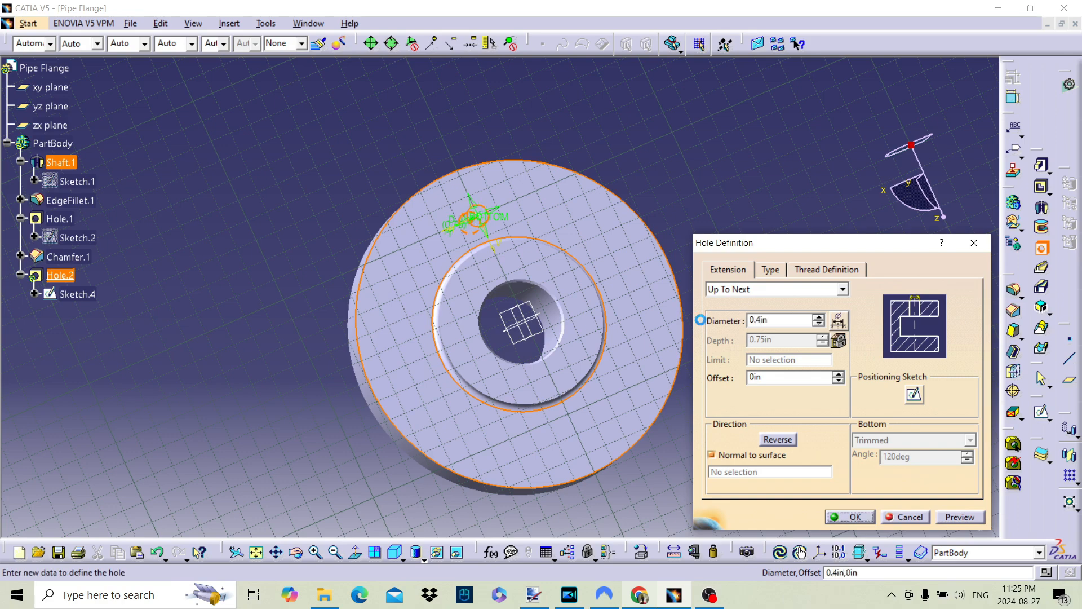
{"action": "left_click", "coordinate": [914, 394]}
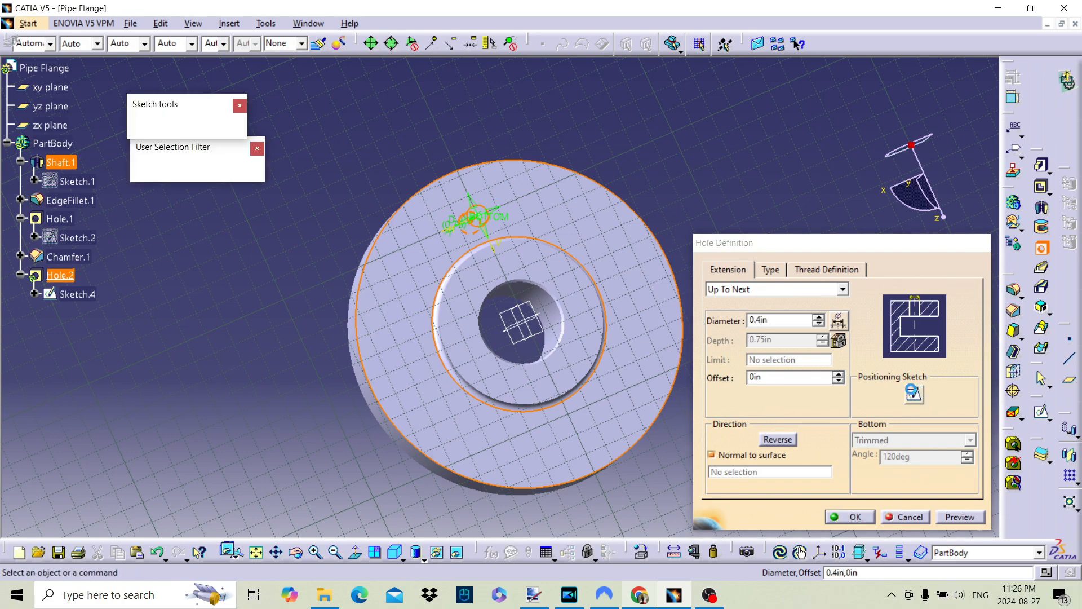
{"action": "middle_click_drag", "start_coordinate": [747, 304], "coordinate": [797, 305]}
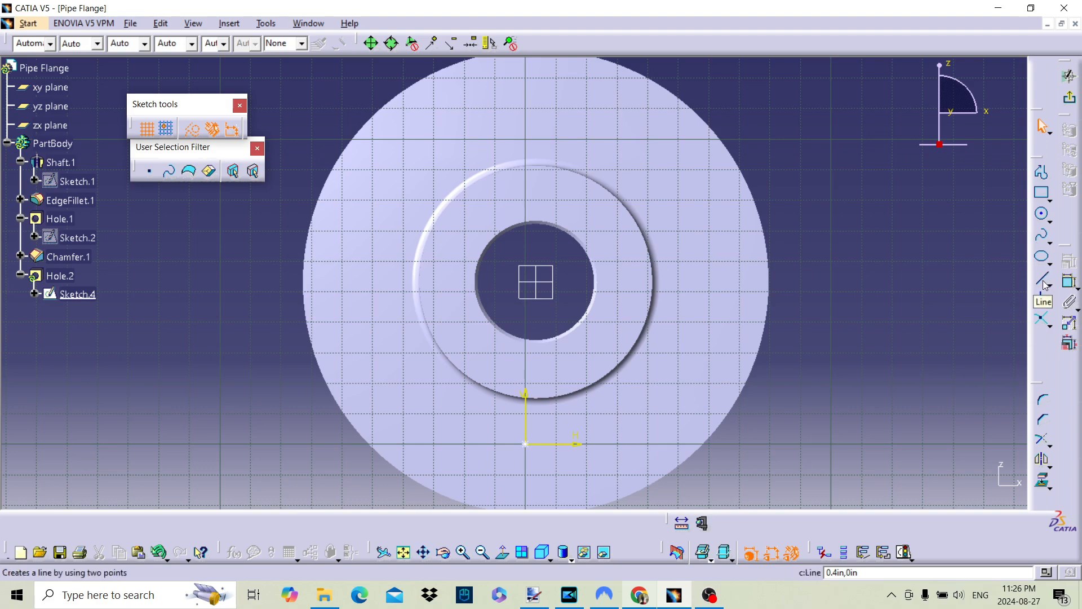
{"action": "middle_click_drag", "start_coordinate": [859, 327], "coordinate": [851, 272]}
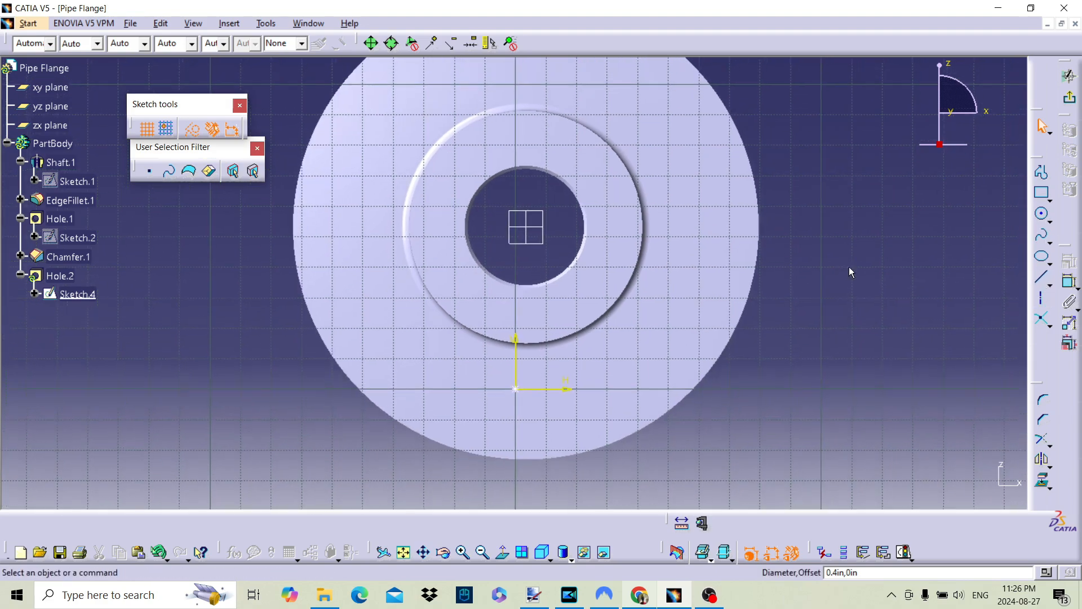
{"action": "middle_click_drag", "start_coordinate": [667, 294], "coordinate": [664, 354]}
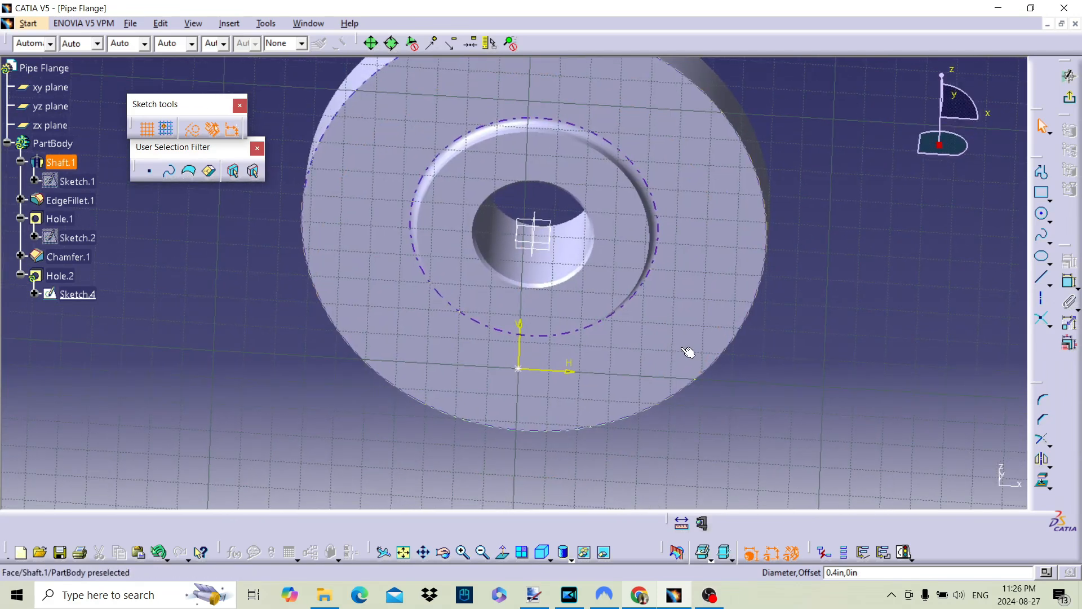
{"action": "left_click", "coordinate": [1041, 277]}
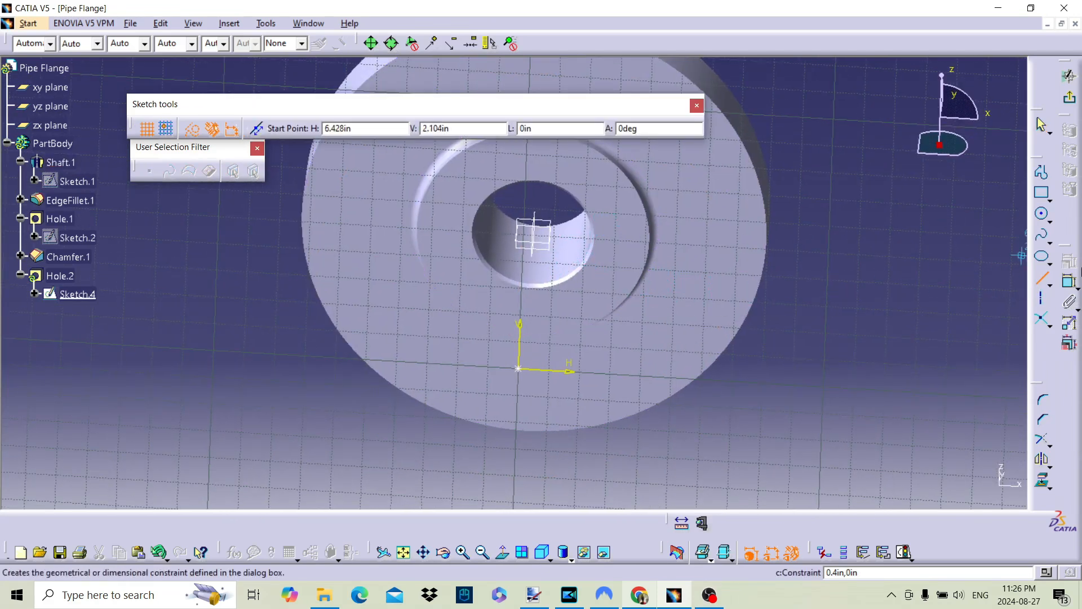
{"action": "left_click", "coordinate": [1041, 281]}
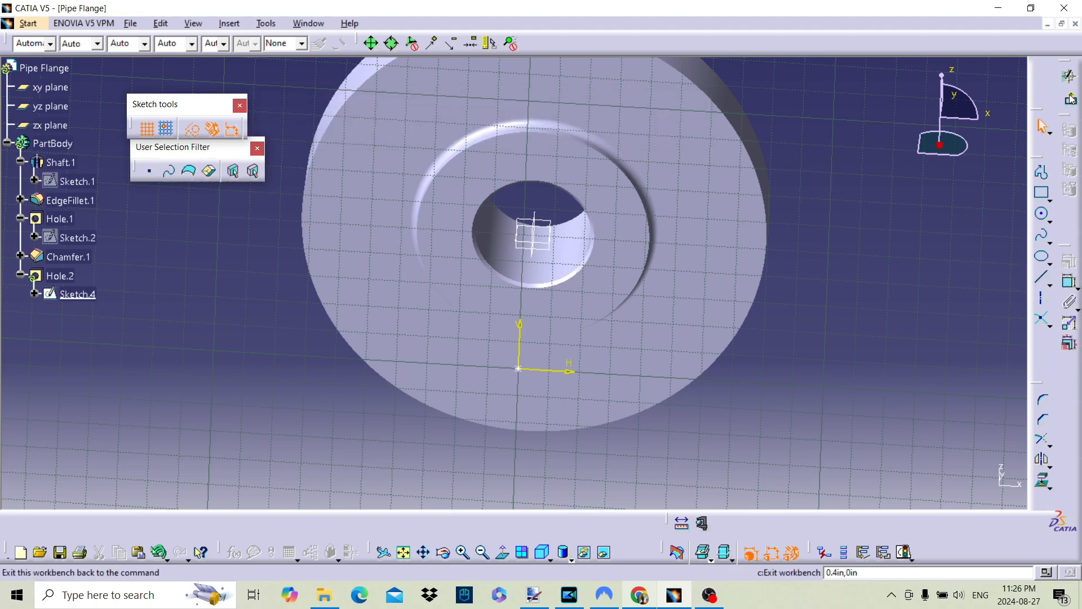
{"action": "left_click", "coordinate": [1071, 101]}
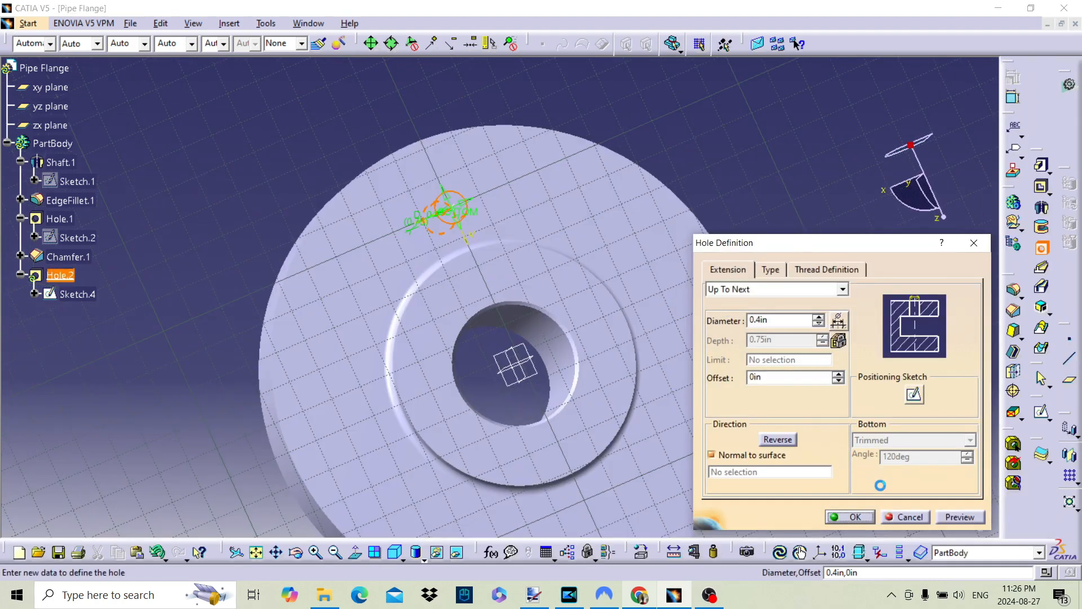
Create the 0.4 in hole in the flange face and inspect it
{"action": "left_click", "coordinate": [909, 519]}
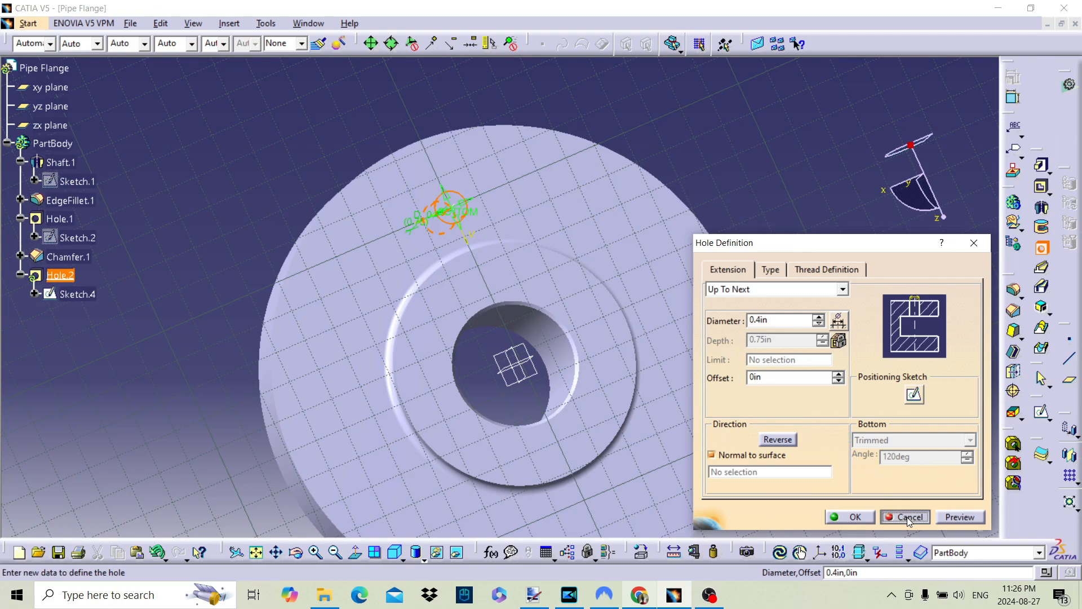
{"action": "left_click", "coordinate": [851, 517]}
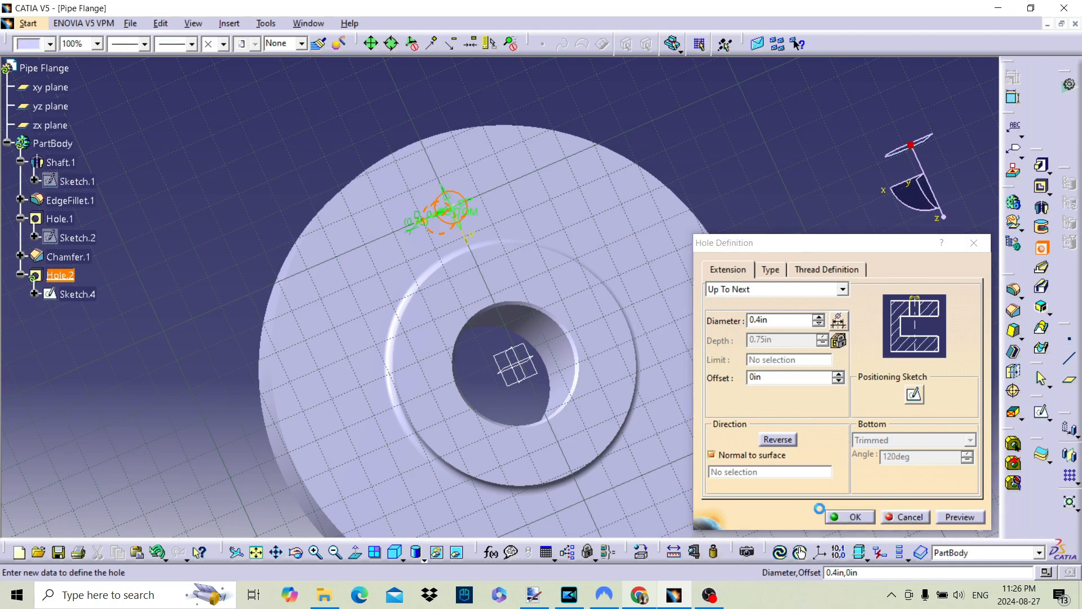
{"action": "middle_click_drag", "start_coordinate": [657, 428], "coordinate": [519, 184]}
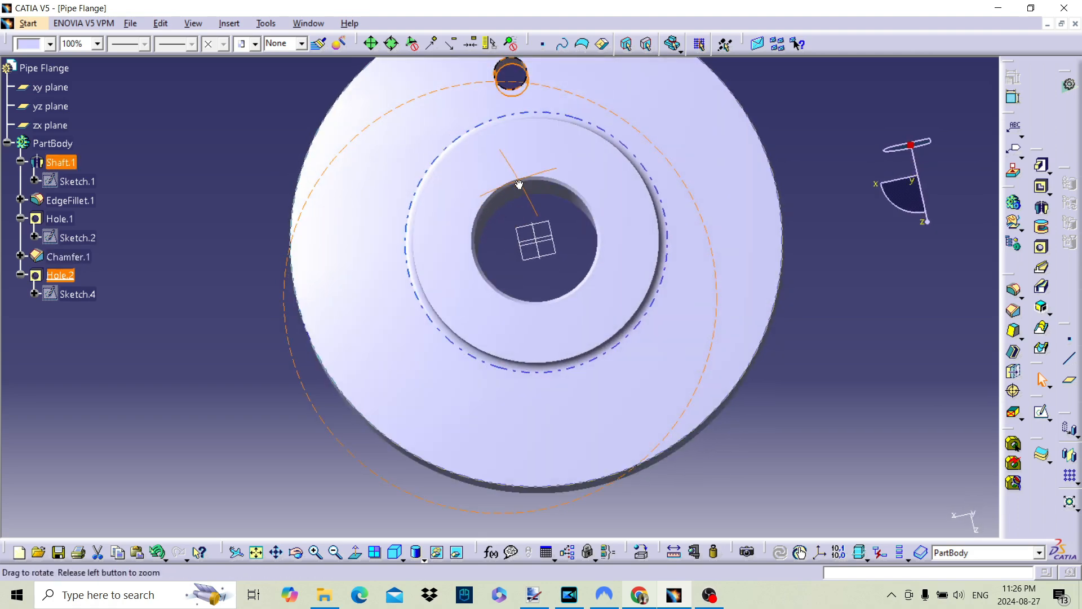
{"action": "mouse_move", "coordinate": [761, 280]}
{"action": "middle_mouse_down"}
{"action": "mouse_move", "coordinate": [492, 319]}
{"action": "mouse_move", "coordinate": [499, 360]}
{"action": "middle_mouse_up"}
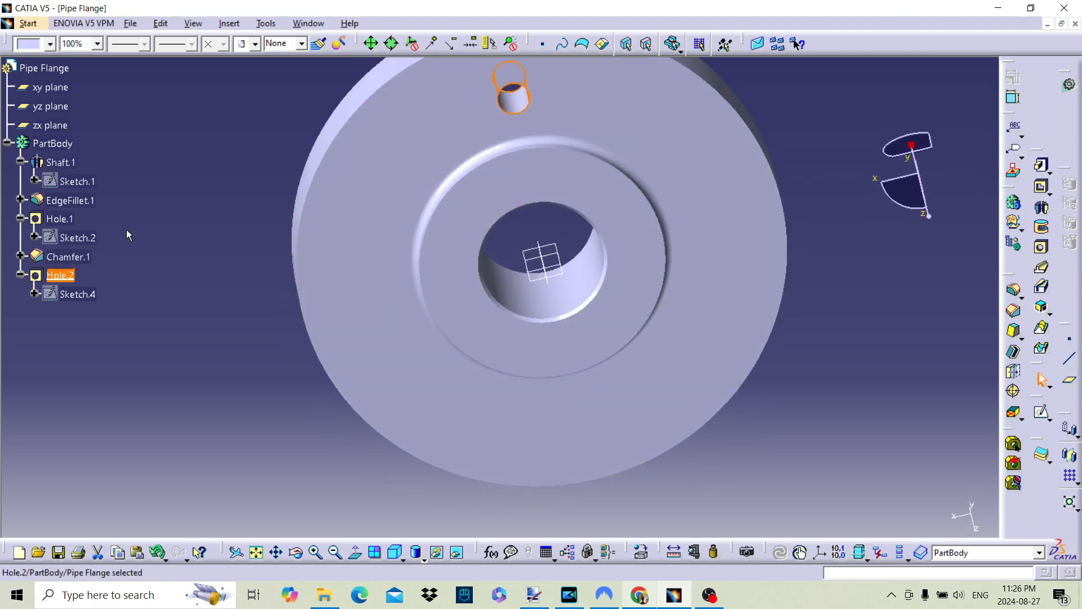
Edit the small hole's positioning sketch and make its centre point coincident with the vertical reference plane through the bore
{"action": "double_click", "coordinate": [79, 294]}
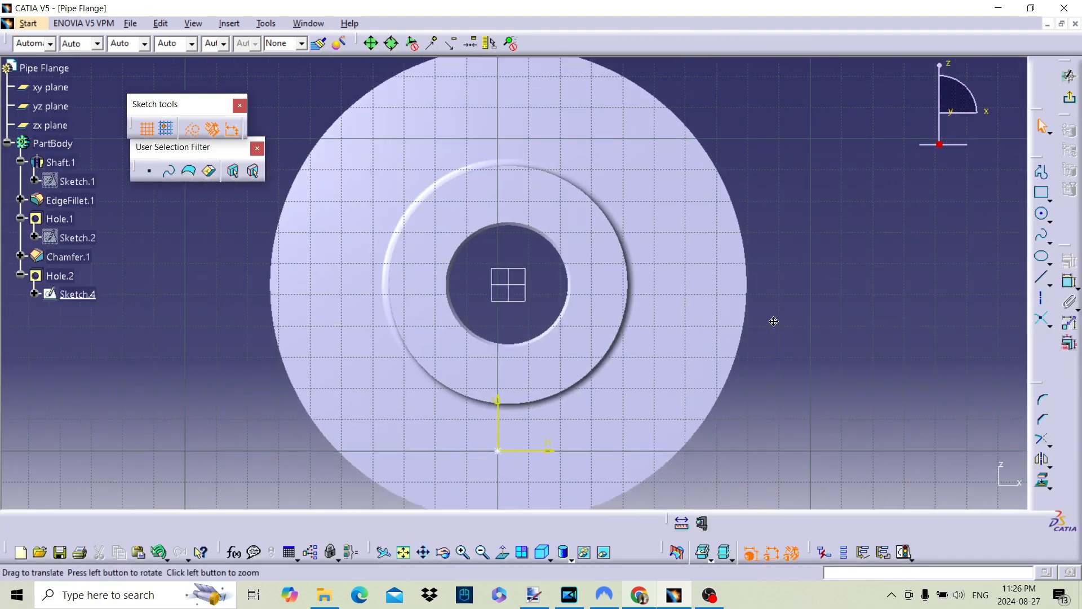
{"action": "middle_click_drag", "start_coordinate": [774, 321], "coordinate": [820, 300]}
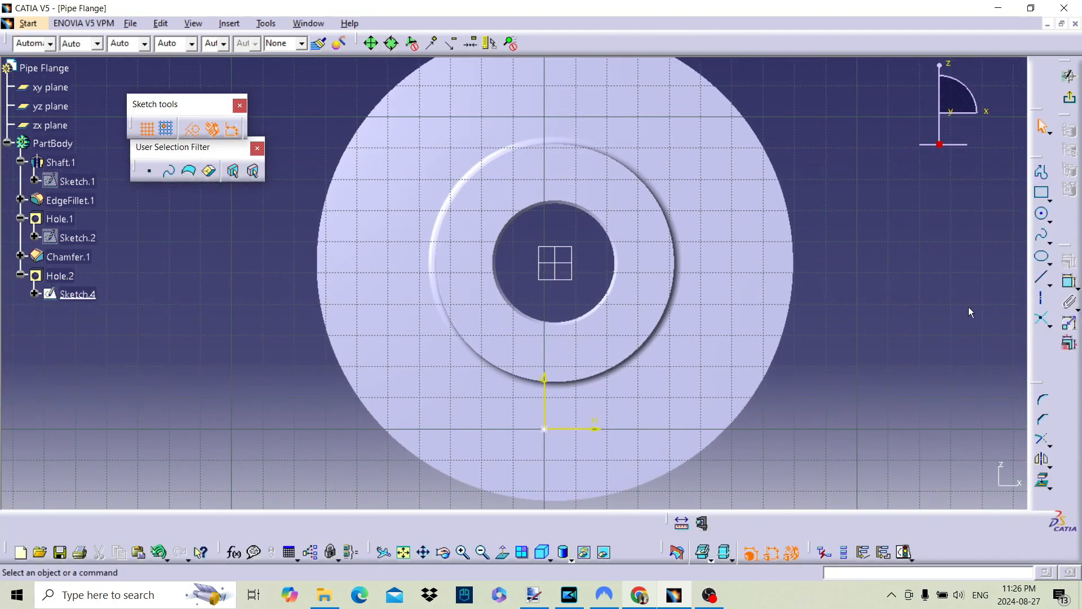
{"action": "left_click", "coordinate": [1069, 284]}
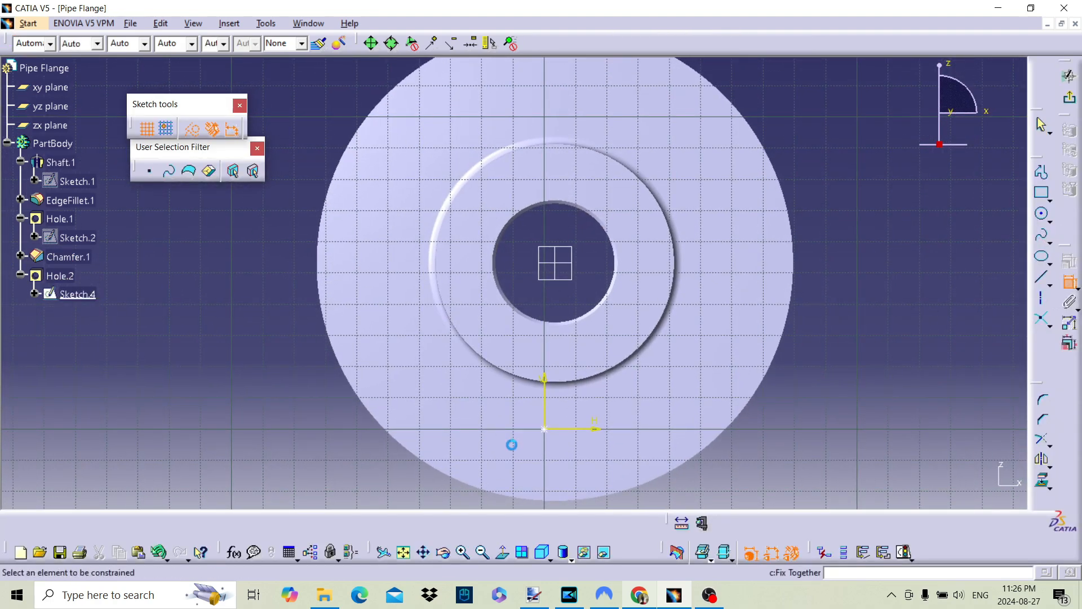
{"action": "left_click", "coordinate": [543, 429]}
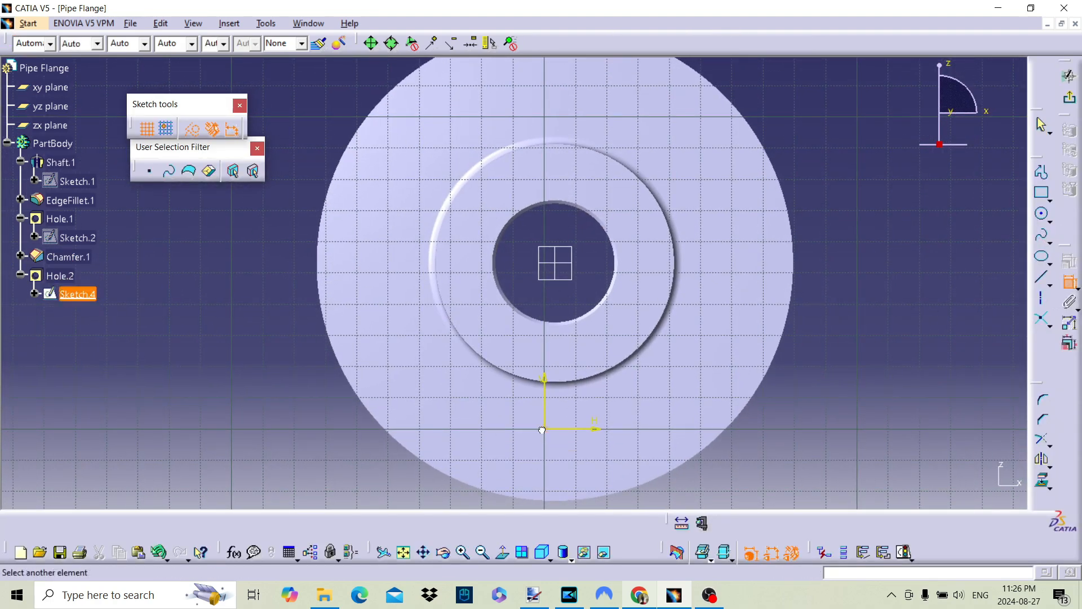
{"action": "left_click", "coordinate": [555, 272]}
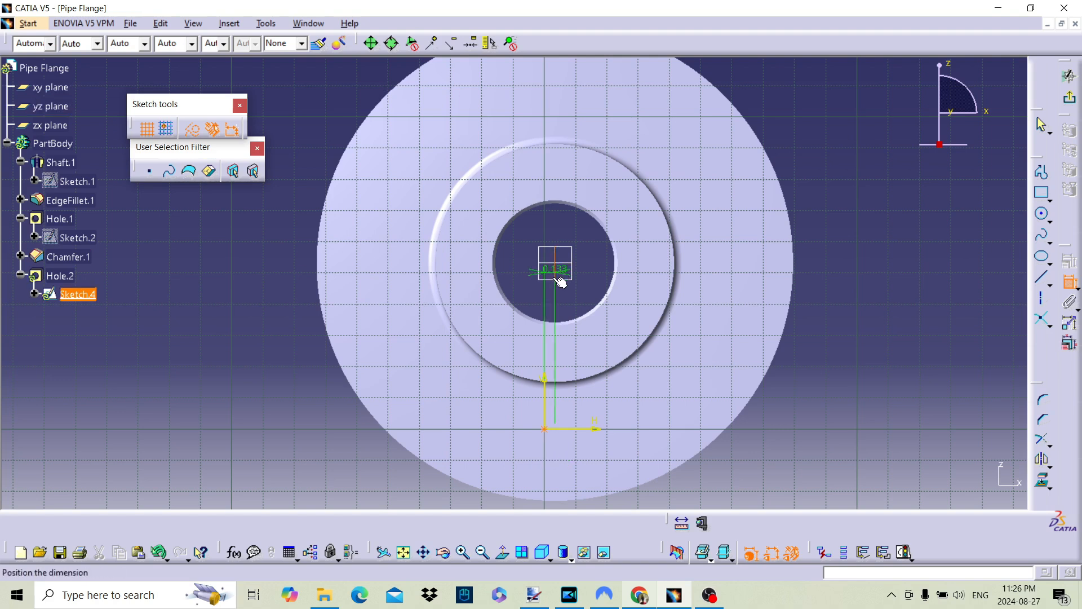
{"action": "right_click", "coordinate": [761, 466]}
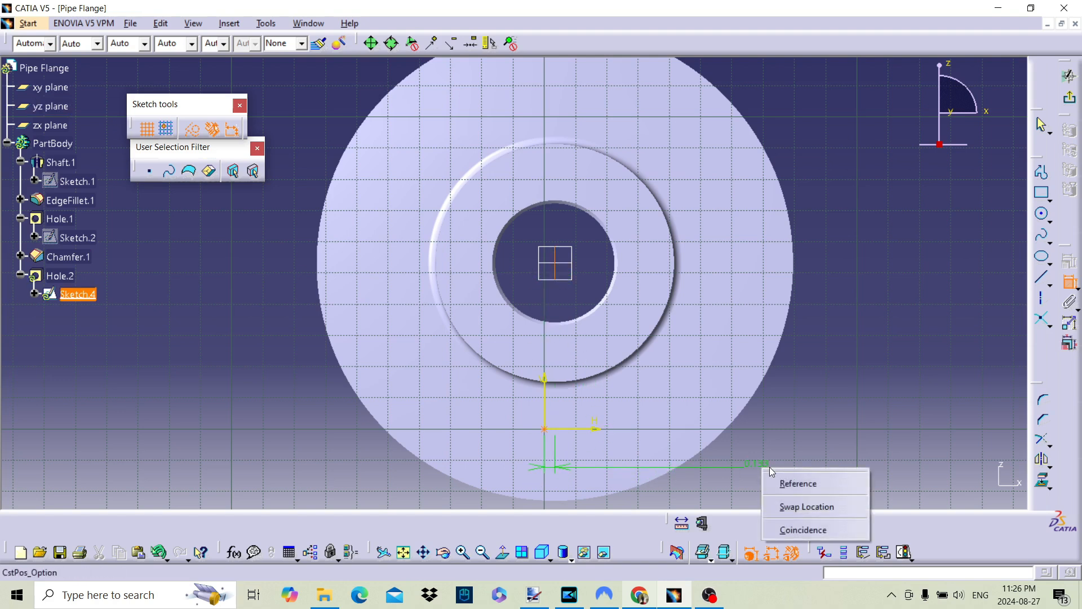
{"action": "left_click", "coordinate": [796, 529]}
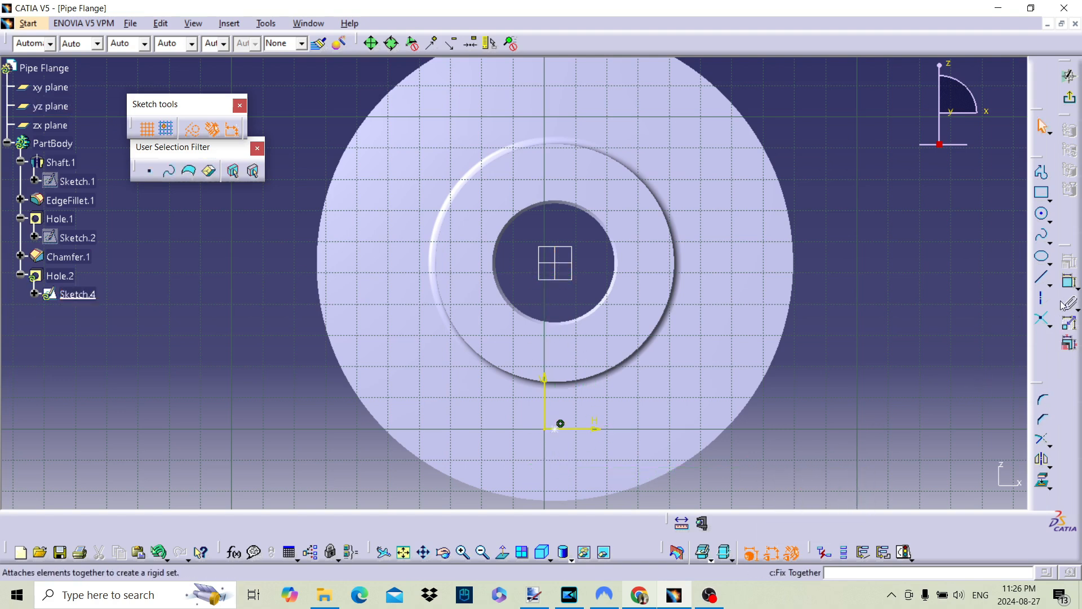
Sketch a construction circle of about 1.93 in radius, centred on the bore and passing through the hole's centre point
{"action": "left_click", "coordinate": [1043, 217]}
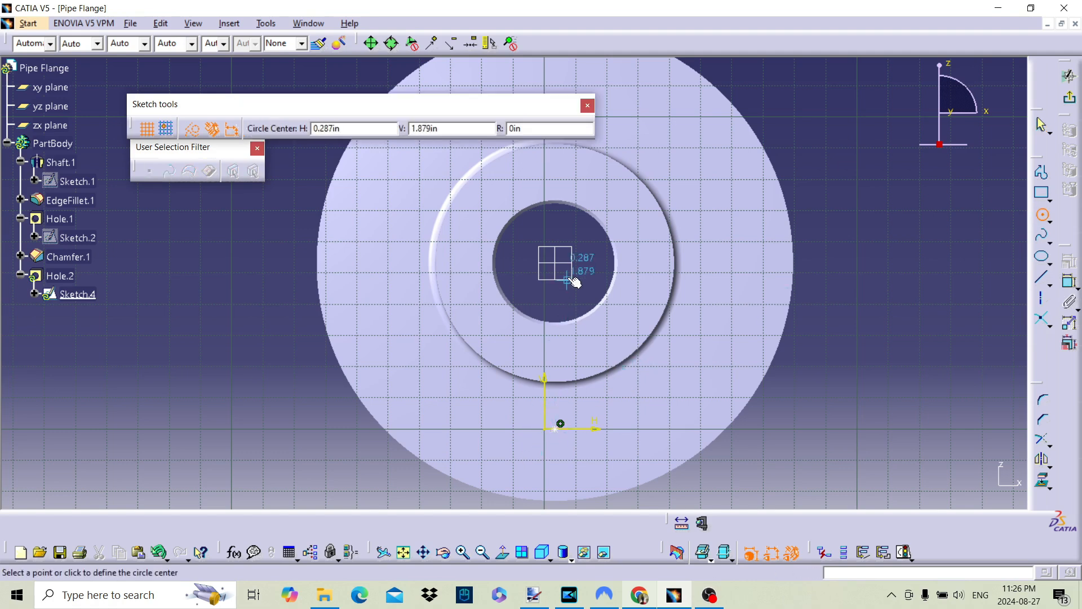
{"action": "middle_click_drag", "start_coordinate": [566, 271], "coordinate": [552, 323]}
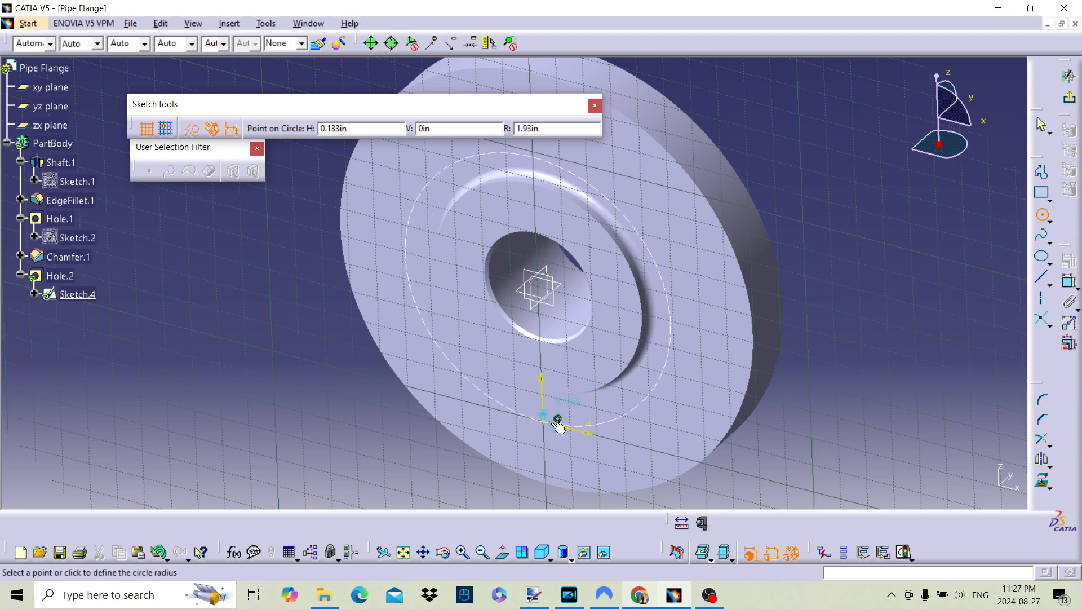
{"action": "left_click", "coordinate": [558, 421]}
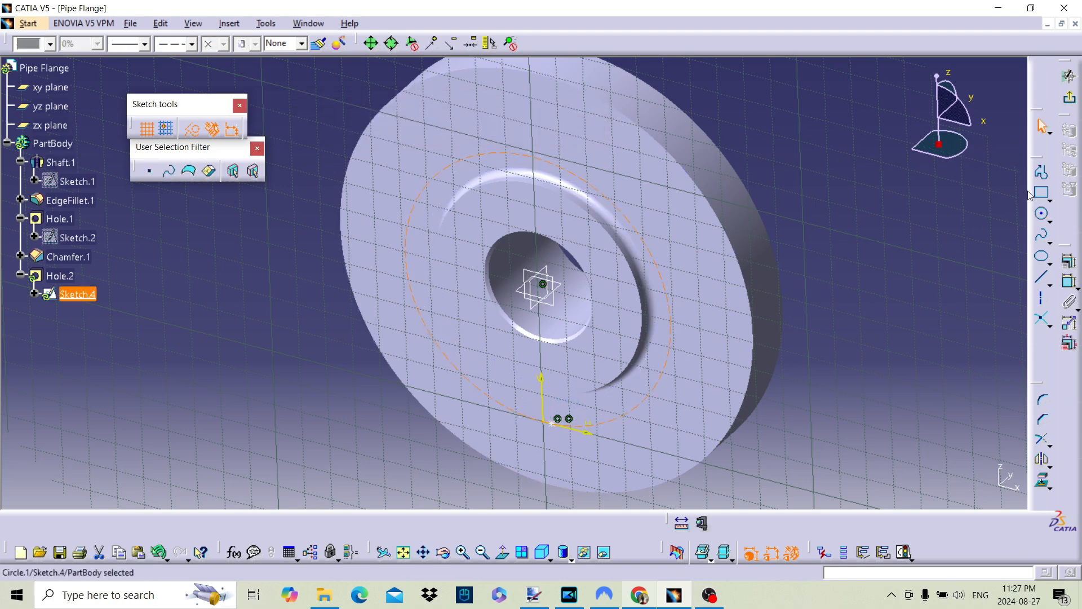
{"action": "left_click", "coordinate": [1069, 284]}
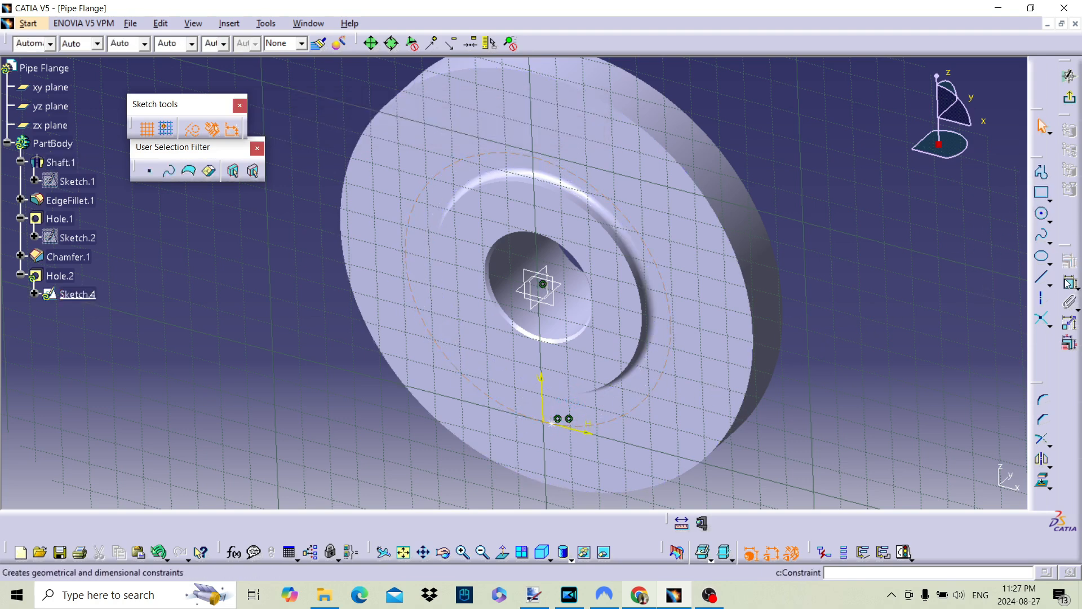
{"action": "left_click", "coordinate": [666, 366]}
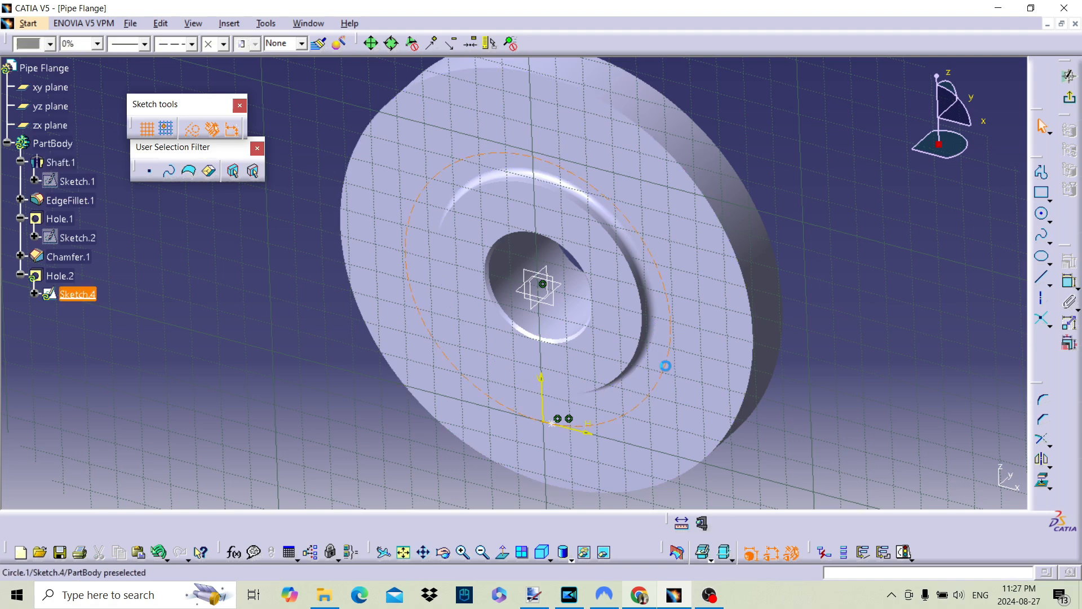
{"action": "right_click", "coordinate": [546, 317]}
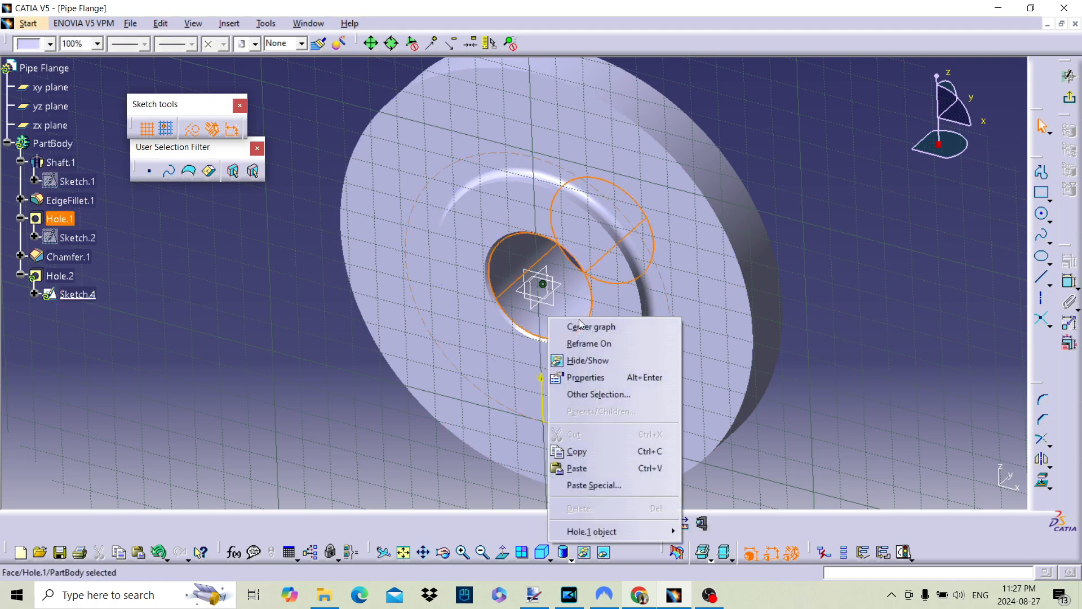
{"action": "left_click", "coordinate": [924, 401]}
{"action": "left_click", "coordinate": [948, 300]}
Constrain the construction circle to be concentric with the central bore and select the new constraint
{"action": "left_click", "coordinate": [1069, 284]}
{"action": "left_click", "coordinate": [631, 413]}
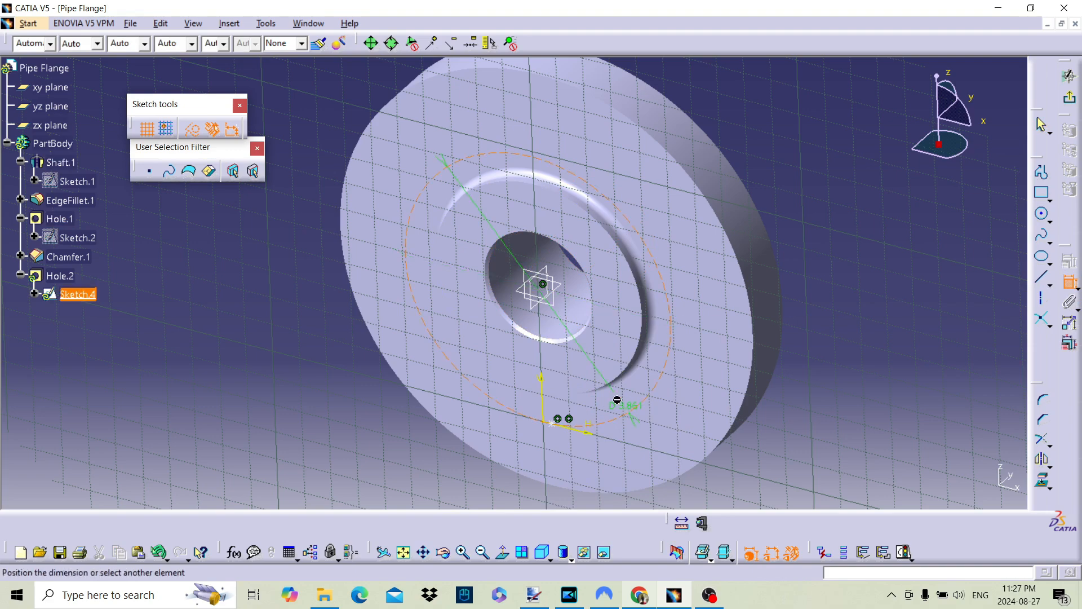
{"action": "left_click", "coordinate": [575, 311]}
{"action": "right_click", "coordinate": [570, 308]}
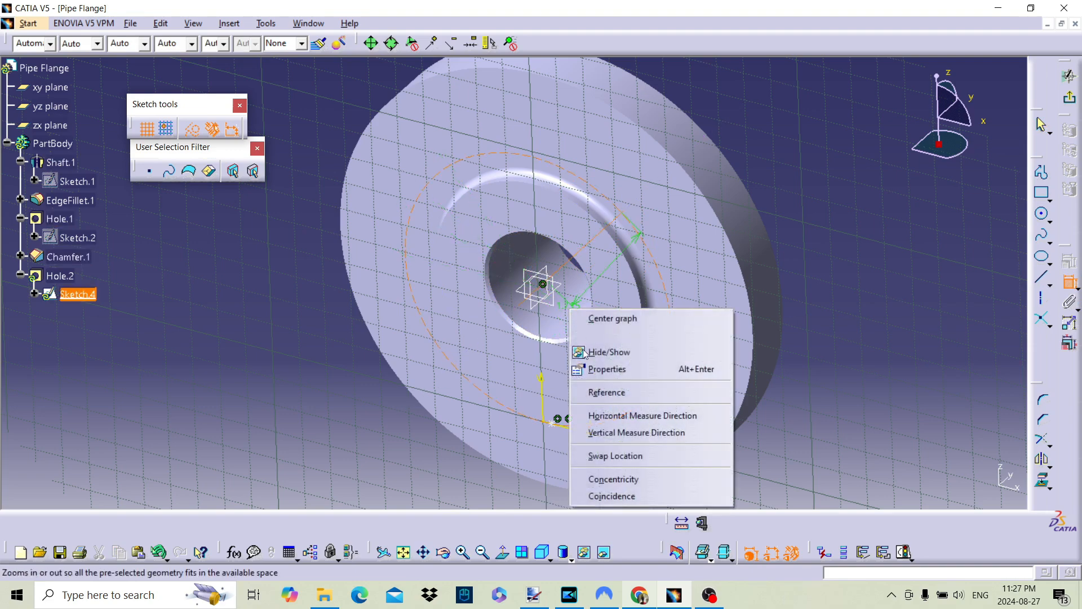
{"action": "left_click", "coordinate": [613, 478]}
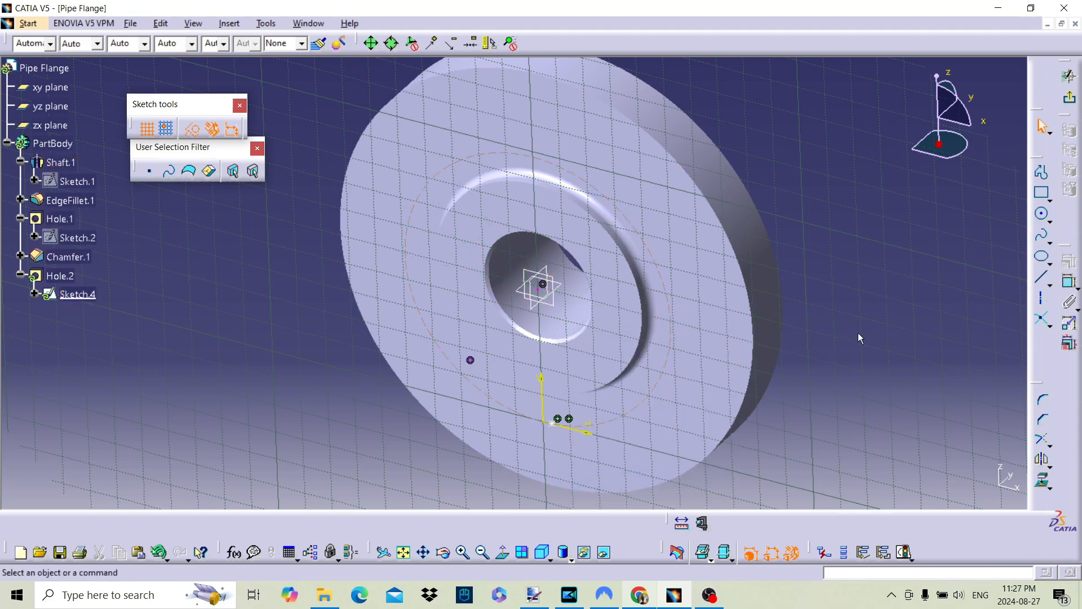
{"action": "middle_click_drag", "start_coordinate": [737, 344], "coordinate": [619, 291]}
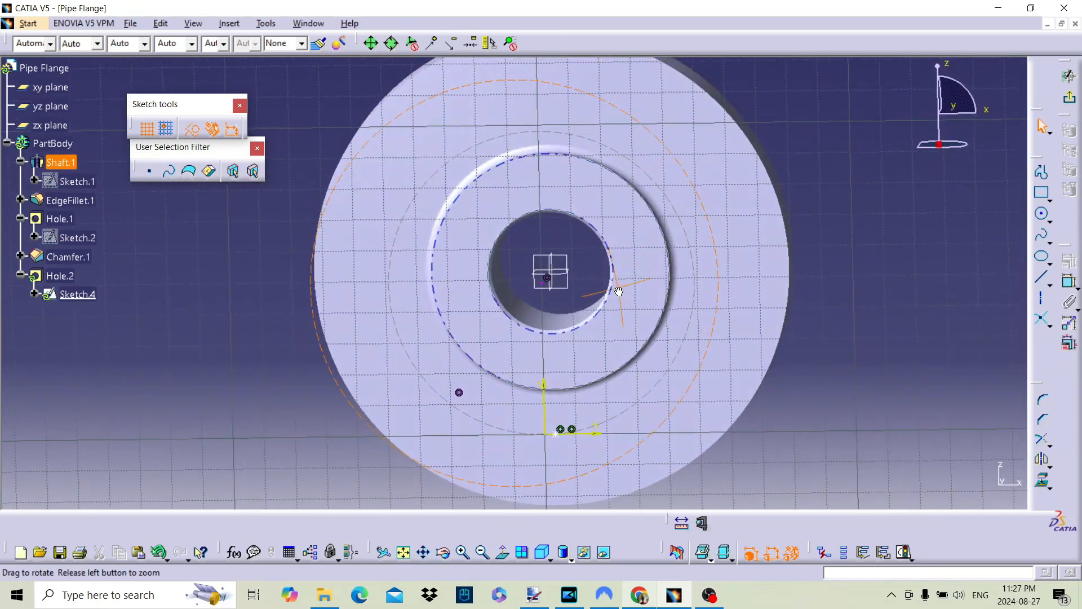
{"action": "left_click", "coordinate": [459, 393]}
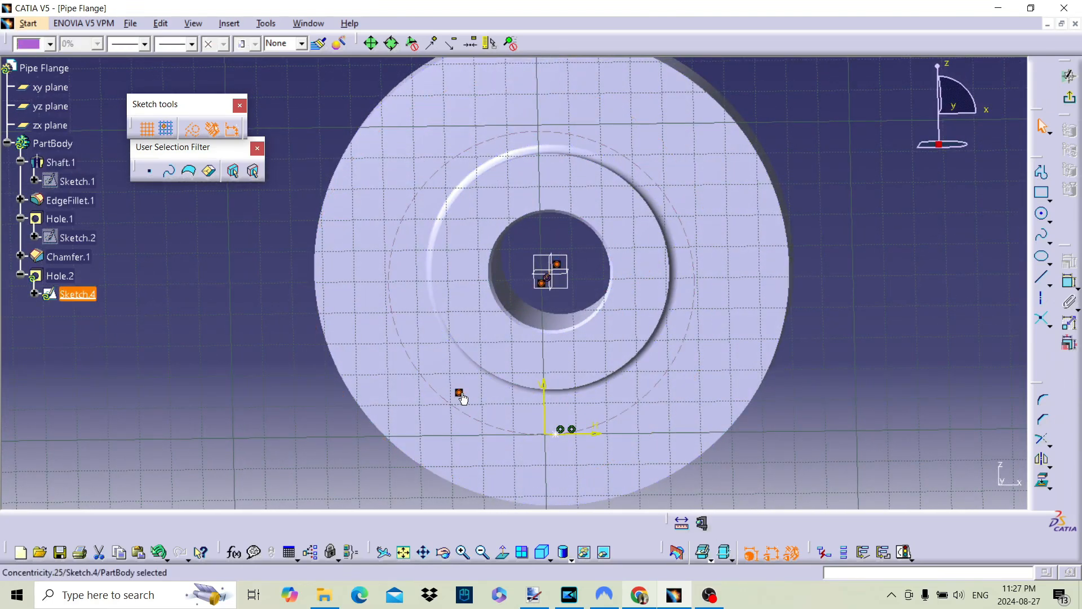
Delete the concentricity constraint between the construction circle and the central bore
{"action": "key", "text": "Delete"}
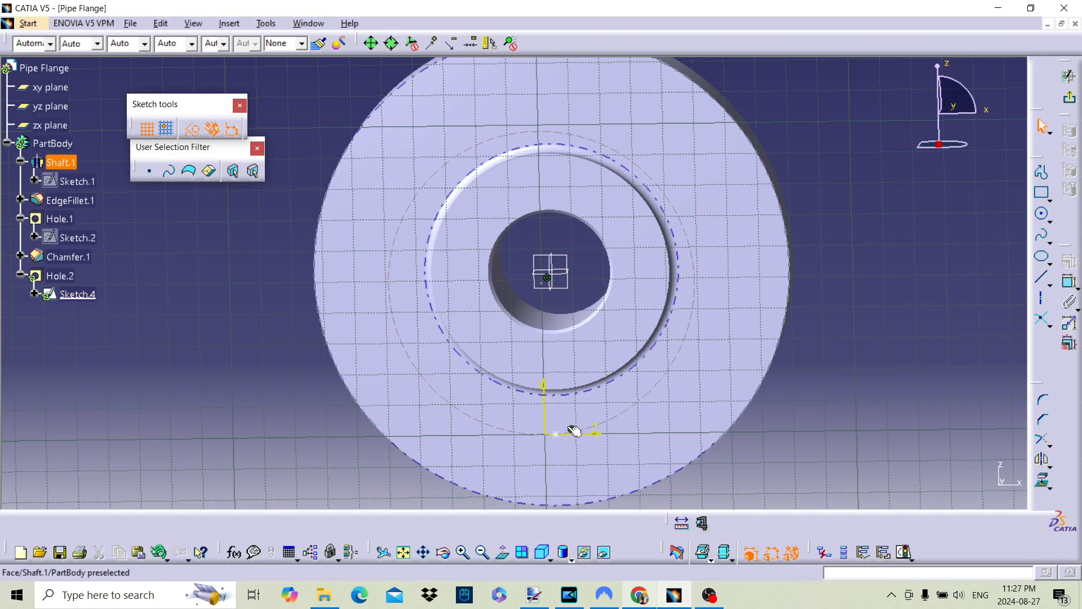
{"action": "left_click", "coordinate": [571, 429]}
{"action": "left_click", "coordinate": [855, 364]}
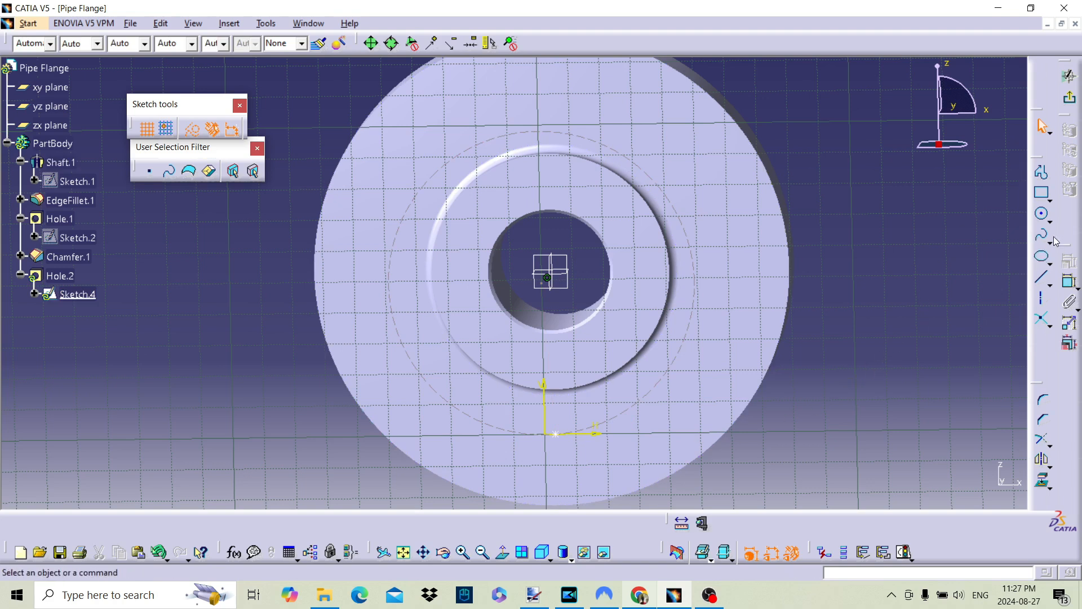
Try to make the construction circle's centre coincident with the bore's axis
{"action": "left_click", "coordinate": [1067, 281]}
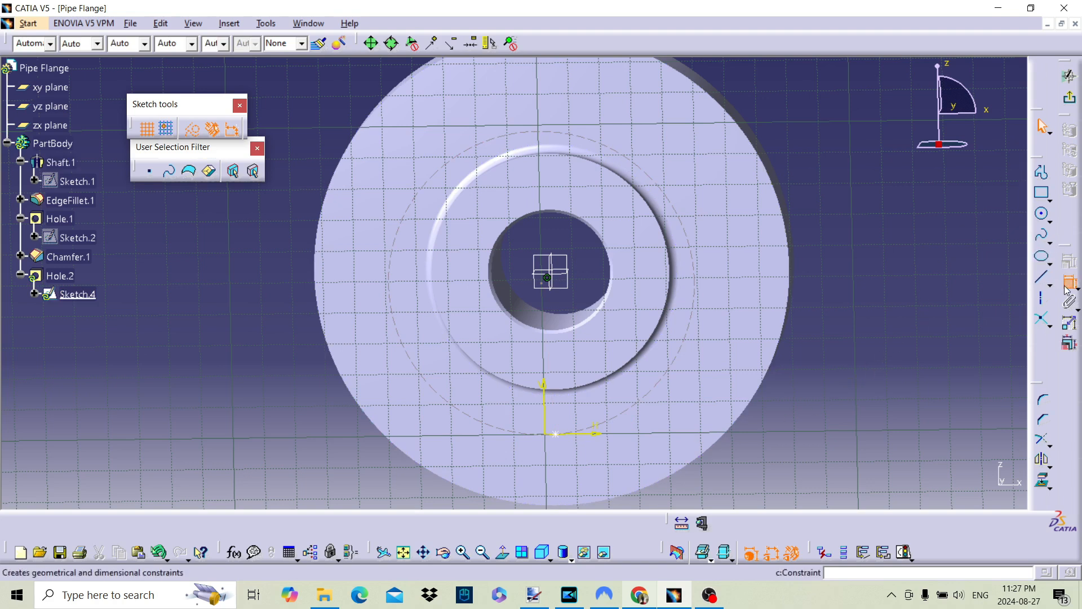
{"action": "left_click", "coordinate": [527, 314]}
{"action": "right_click", "coordinate": [523, 311]}
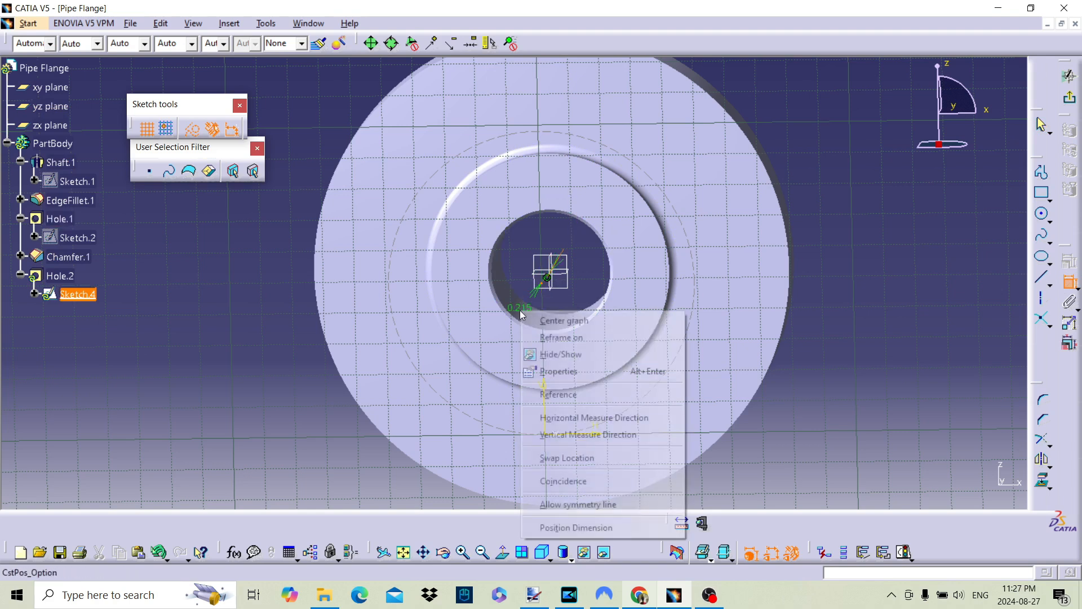
{"action": "left_click", "coordinate": [578, 485]}
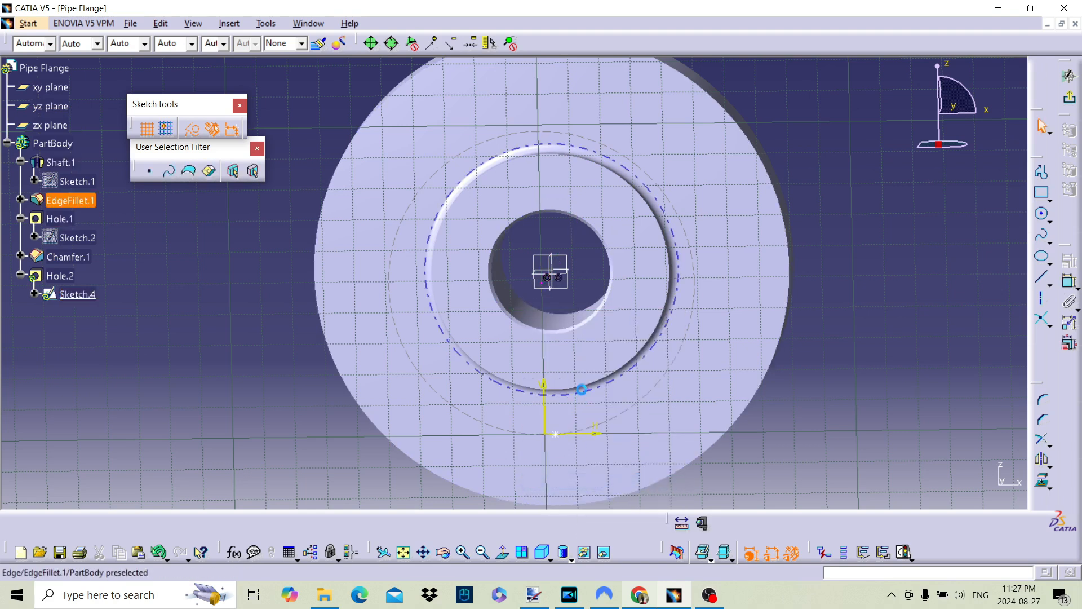
{"action": "left_click", "coordinate": [558, 276]}
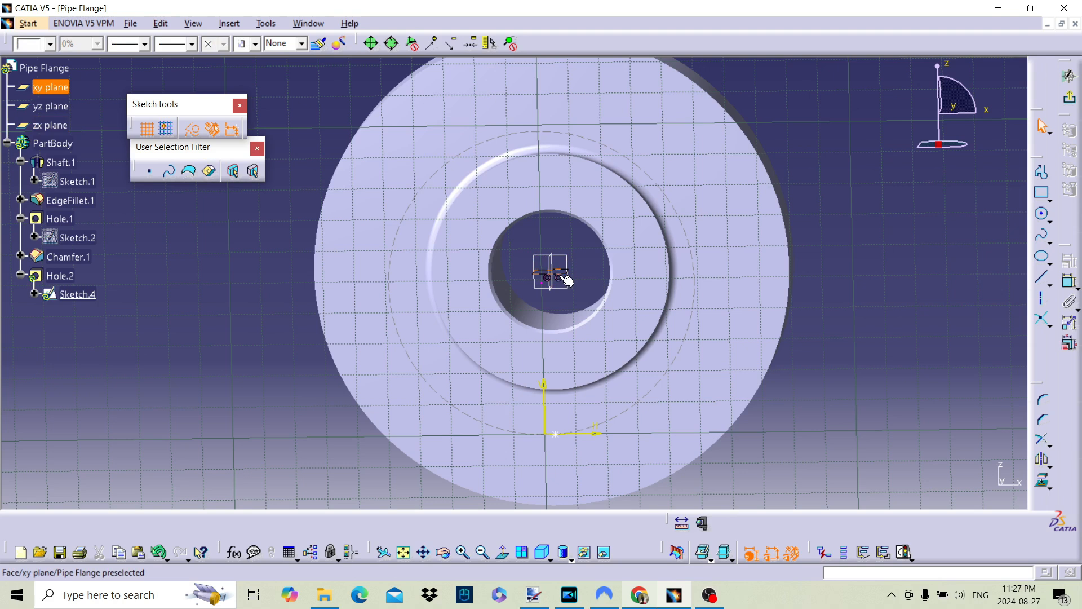
{"action": "key", "text": "Escape"}
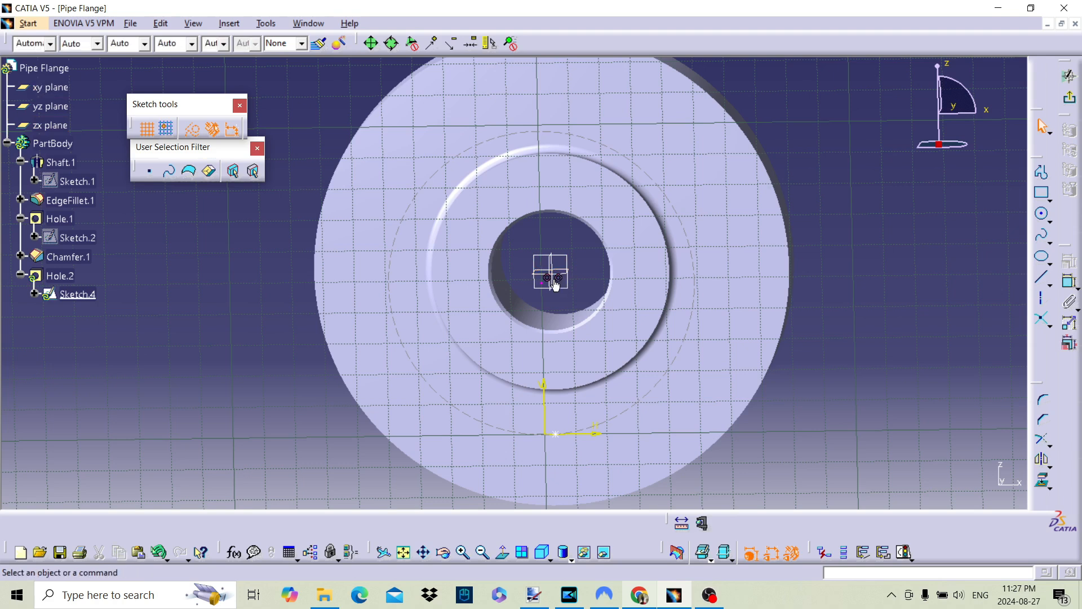
Delete the two coincidence constraints at the centre of the bore
{"action": "left_click", "coordinate": [556, 280]}
{"action": "key", "text": "Delete"}
{"action": "left_click", "coordinate": [548, 279]}
{"action": "key", "text": "Delete"}
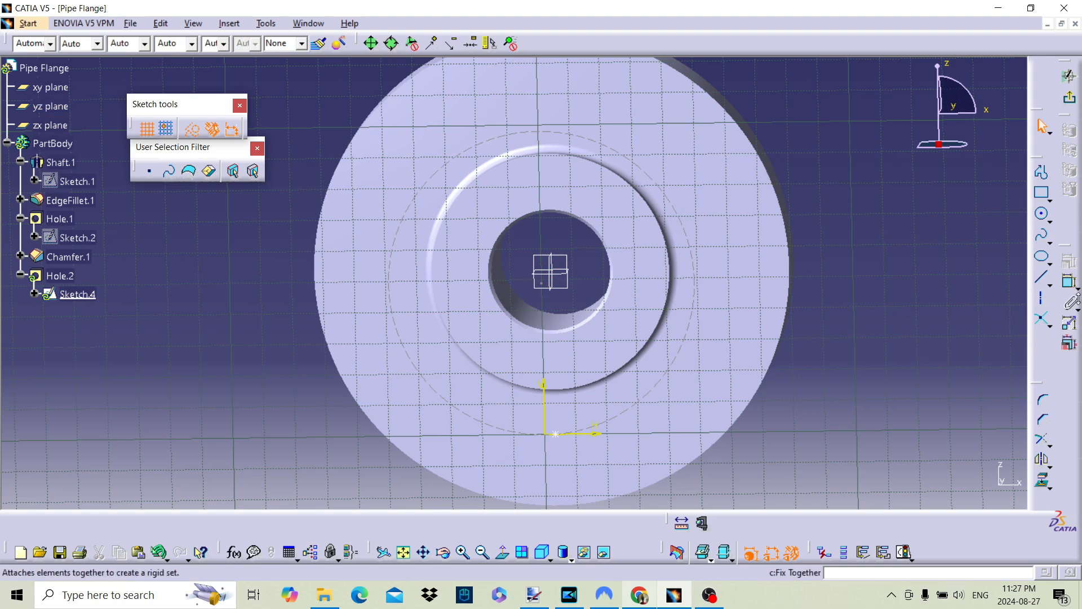
Constrain the construction circle to be concentric with the central bore
{"action": "left_click", "coordinate": [1070, 279]}
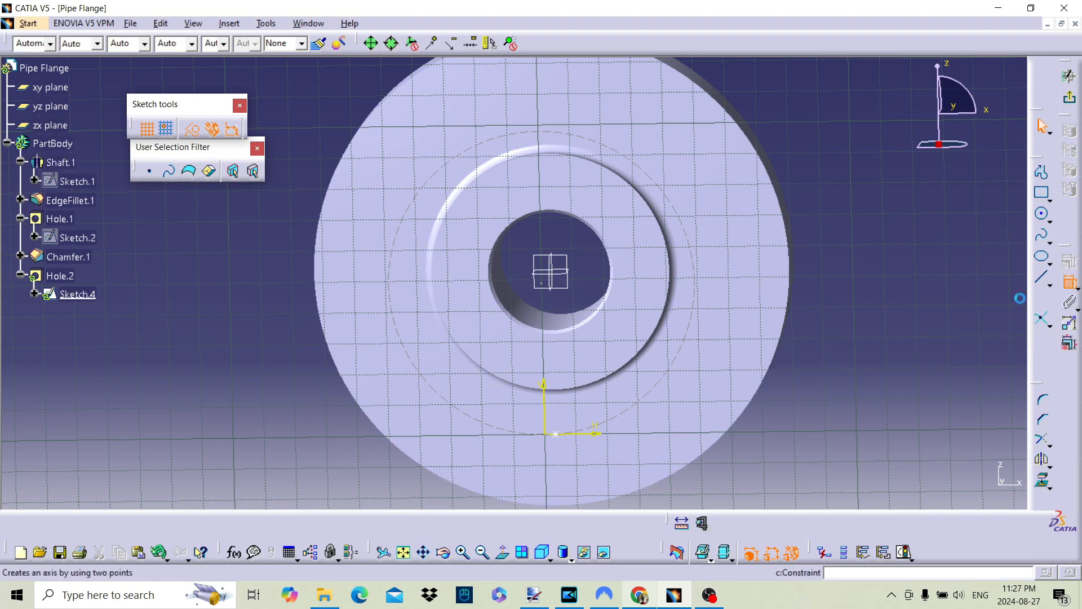
{"action": "left_click", "coordinate": [626, 415]}
{"action": "middle_click_drag", "start_coordinate": [581, 413], "coordinate": [553, 286]}
{"action": "left_click", "coordinate": [738, 393]}
{"action": "right_click", "coordinate": [739, 392]}
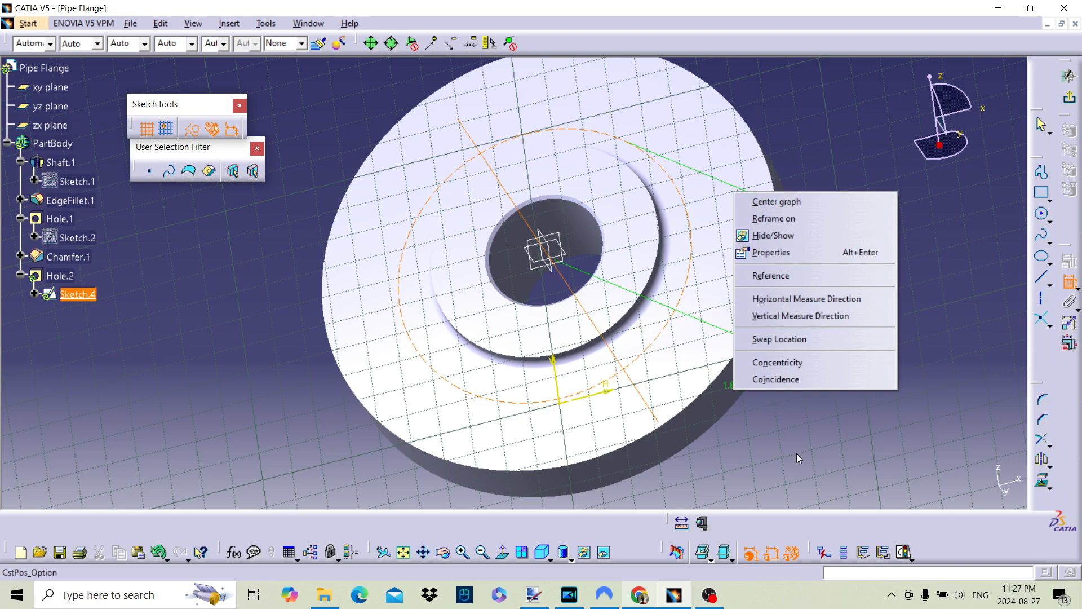
{"action": "left_click", "coordinate": [795, 365]}
Make the small hole's centre point coincident with the construction circle
{"action": "middle_click_drag", "start_coordinate": [792, 368], "coordinate": [915, 374]}
{"action": "left_click", "coordinate": [1069, 280]}
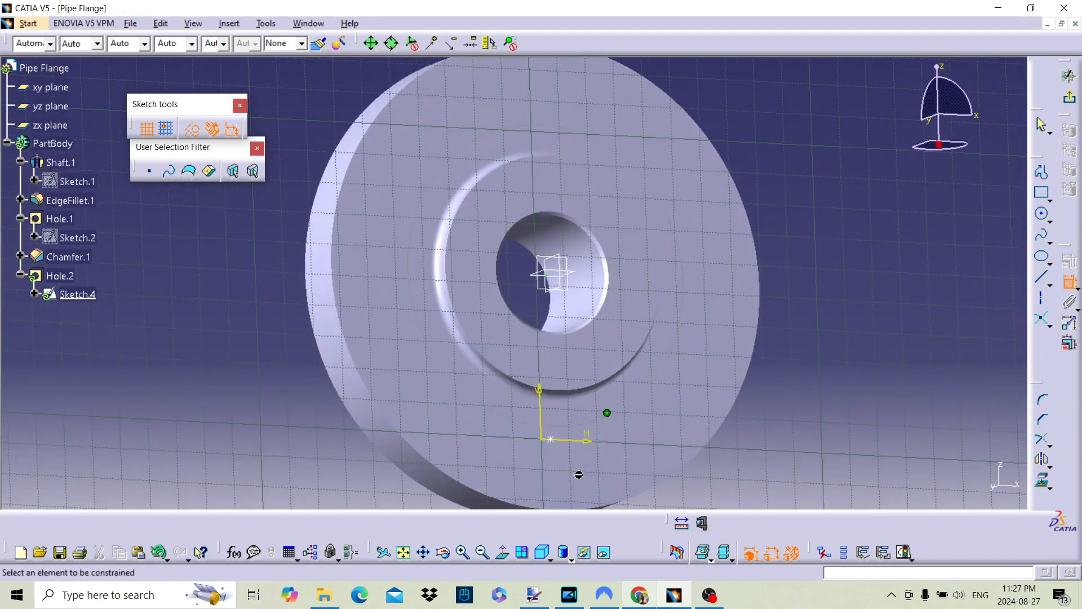
{"action": "left_click", "coordinate": [553, 439]}
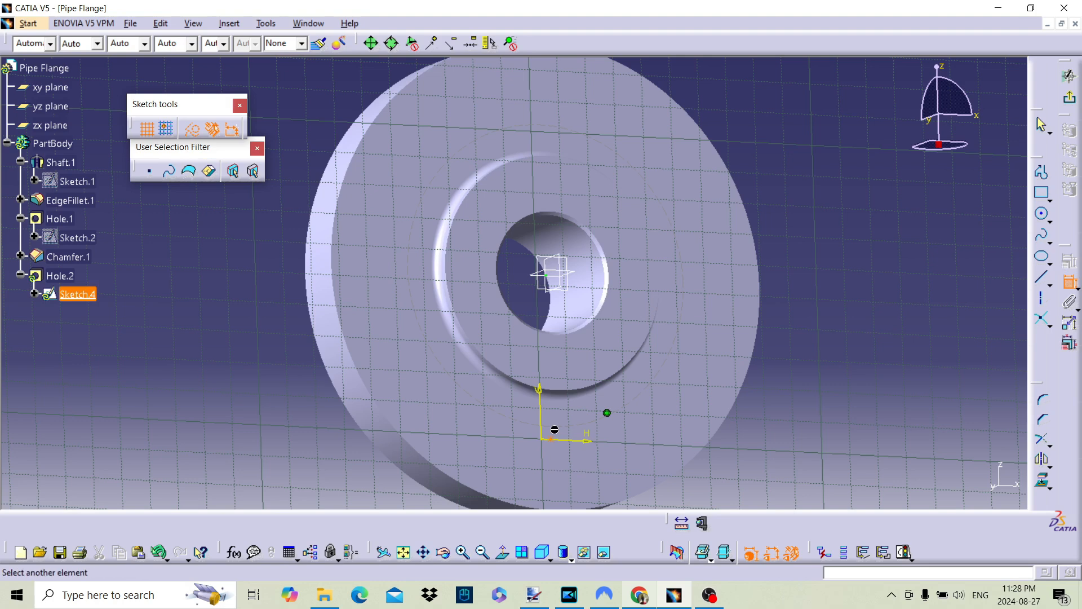
{"action": "left_click", "coordinate": [555, 426]}
{"action": "right_click", "coordinate": [555, 427]}
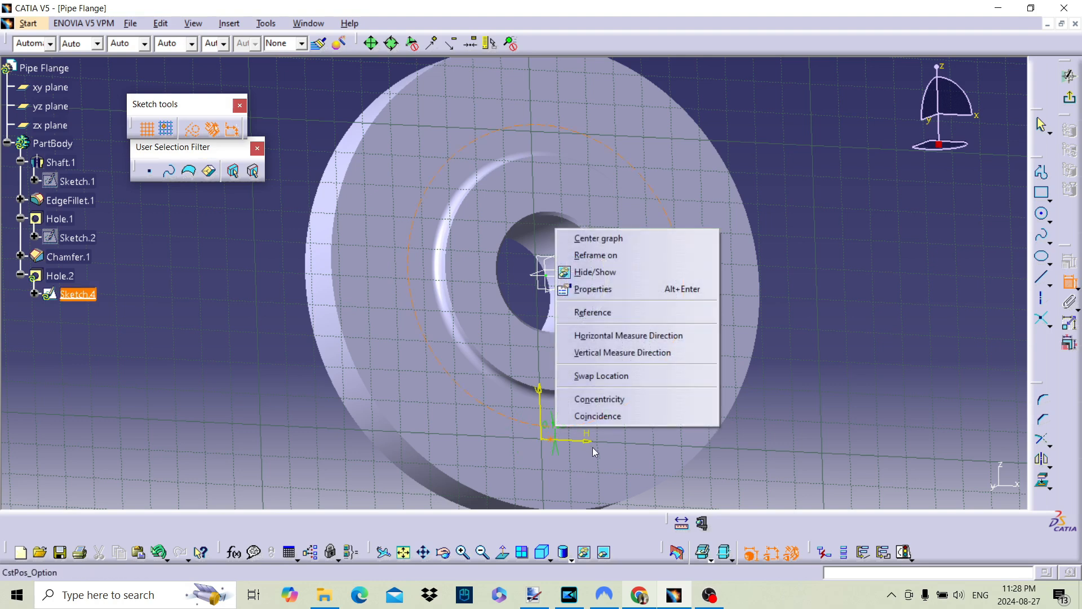
{"action": "left_click", "coordinate": [600, 415]}
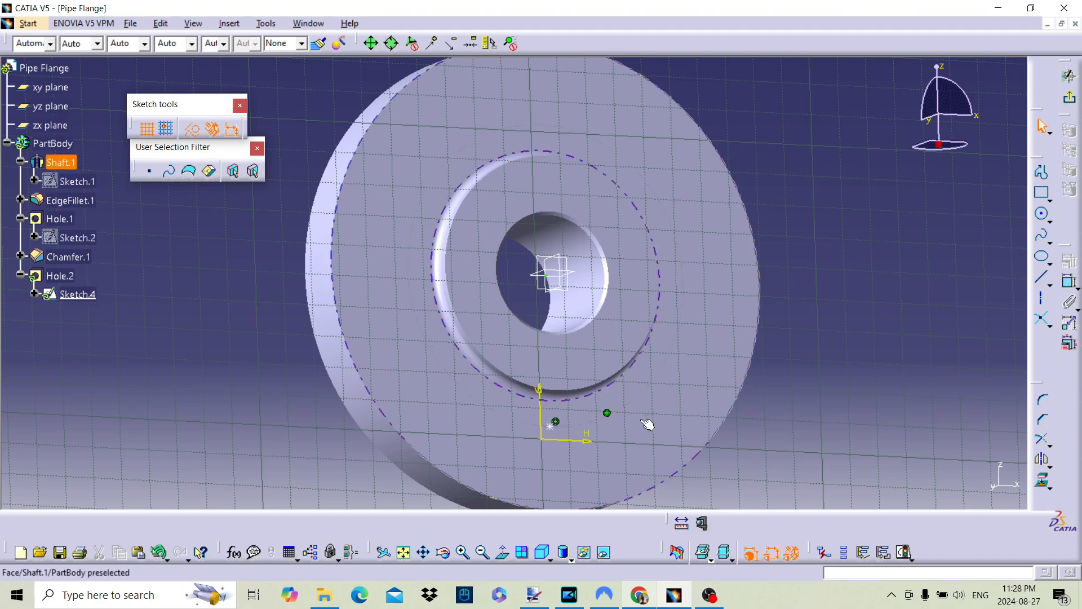
Leave and reopen the small hole's positioning sketch, and dimension the construction circle's diameter at 4 in
{"action": "middle_click_drag", "start_coordinate": [497, 426], "coordinate": [432, 448]}
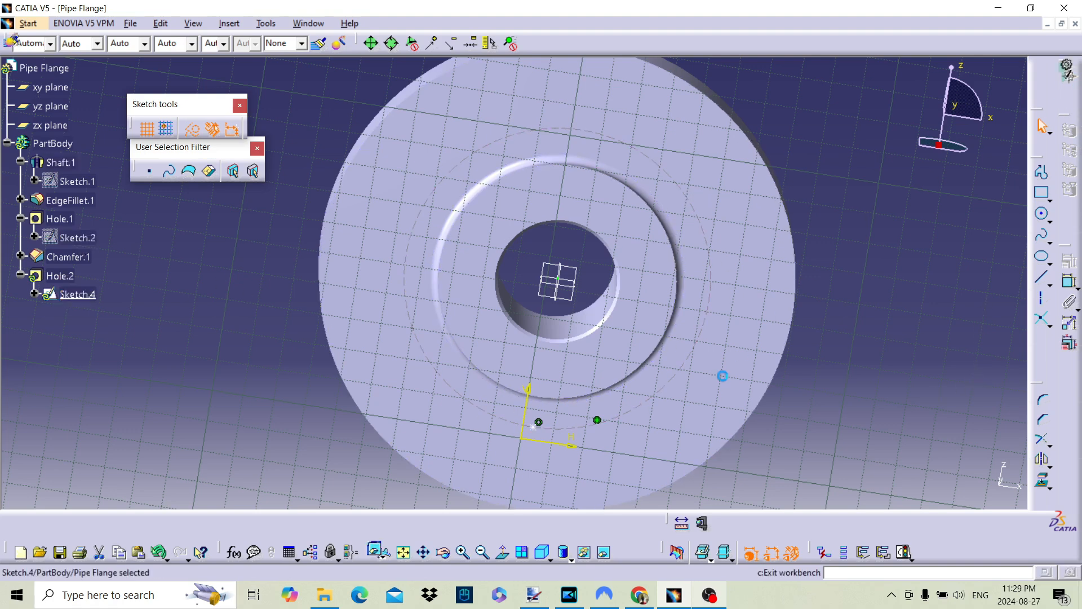
{"action": "left_click", "coordinate": [1071, 102]}
{"action": "middle_click_drag", "start_coordinate": [541, 265], "coordinate": [533, 307]}
{"action": "double_click", "coordinate": [78, 294]}
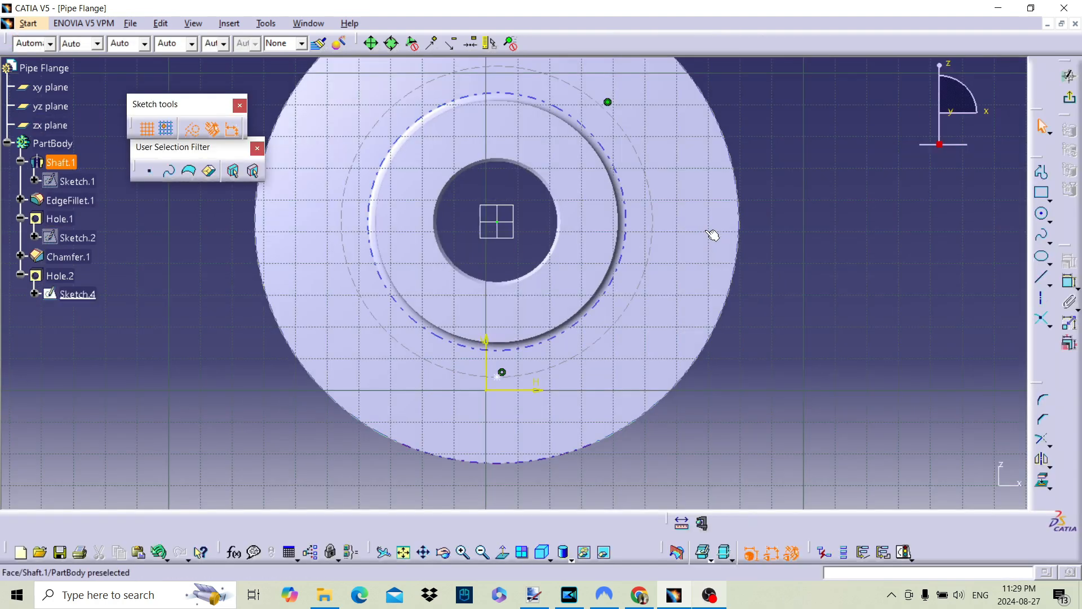
{"action": "left_click", "coordinate": [649, 261]}
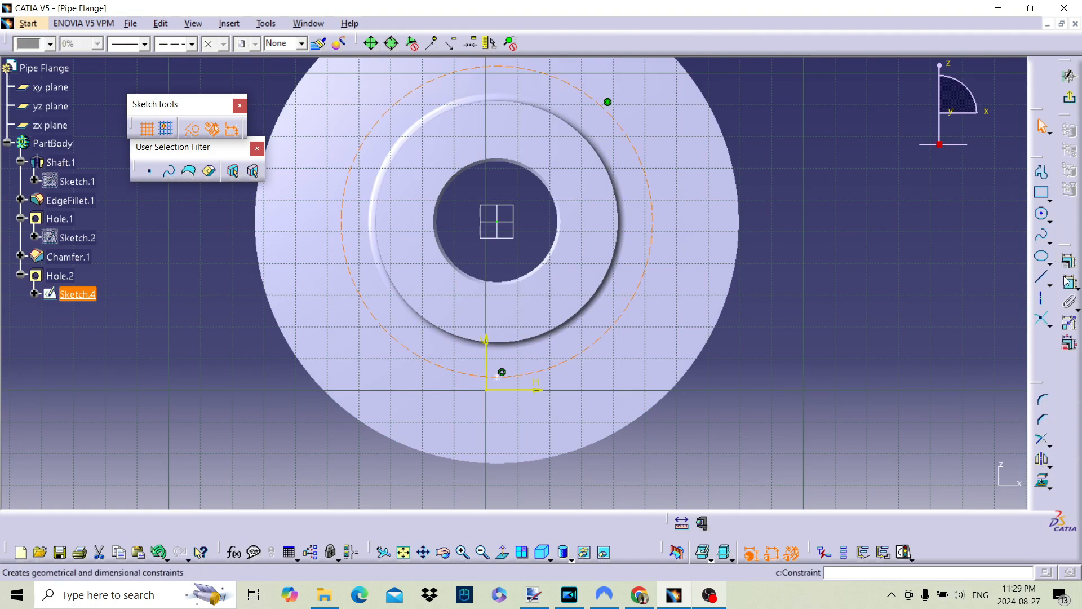
{"action": "left_click", "coordinate": [1041, 319]}
{"action": "left_click", "coordinate": [814, 252]}
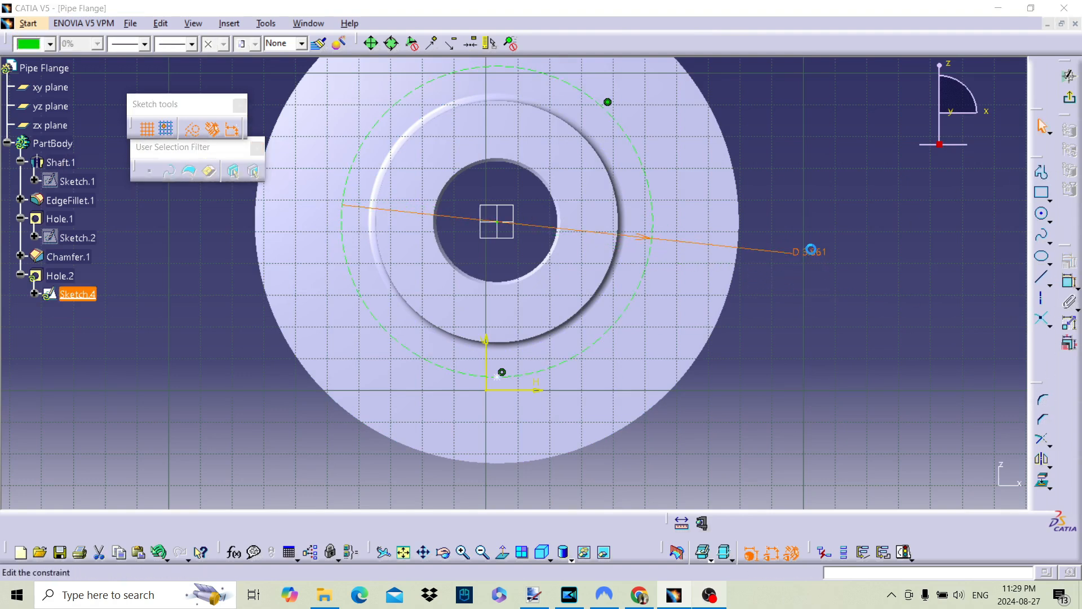
{"action": "double_click", "coordinate": [812, 251]}
{"action": "type", "text": "4"}
{"action": "key", "text": "Return"}
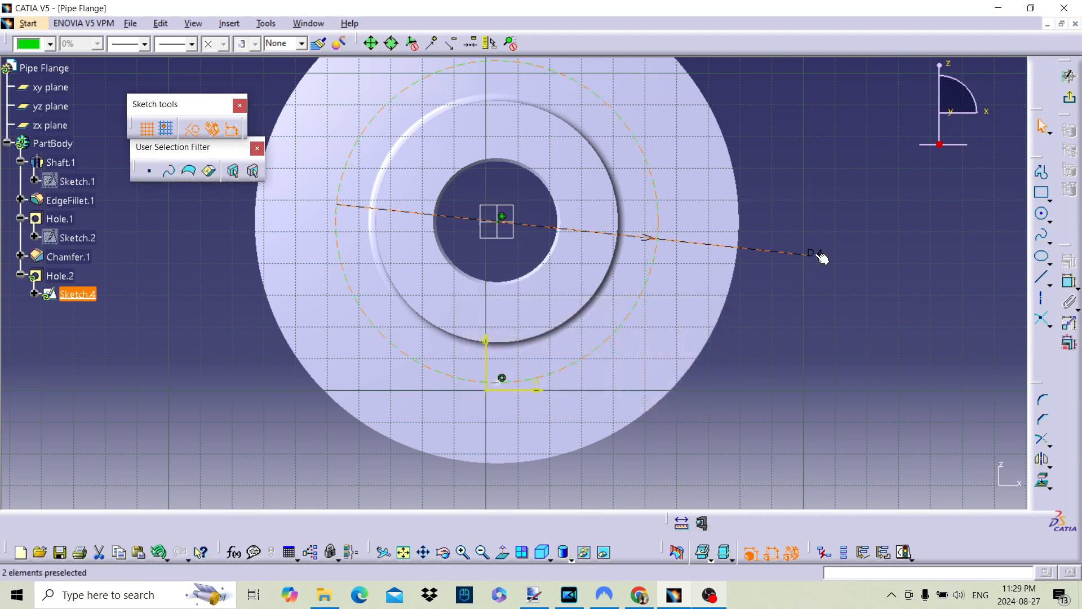
Change the construction circle's diameter to 5 in
{"action": "double_click", "coordinate": [817, 253]}
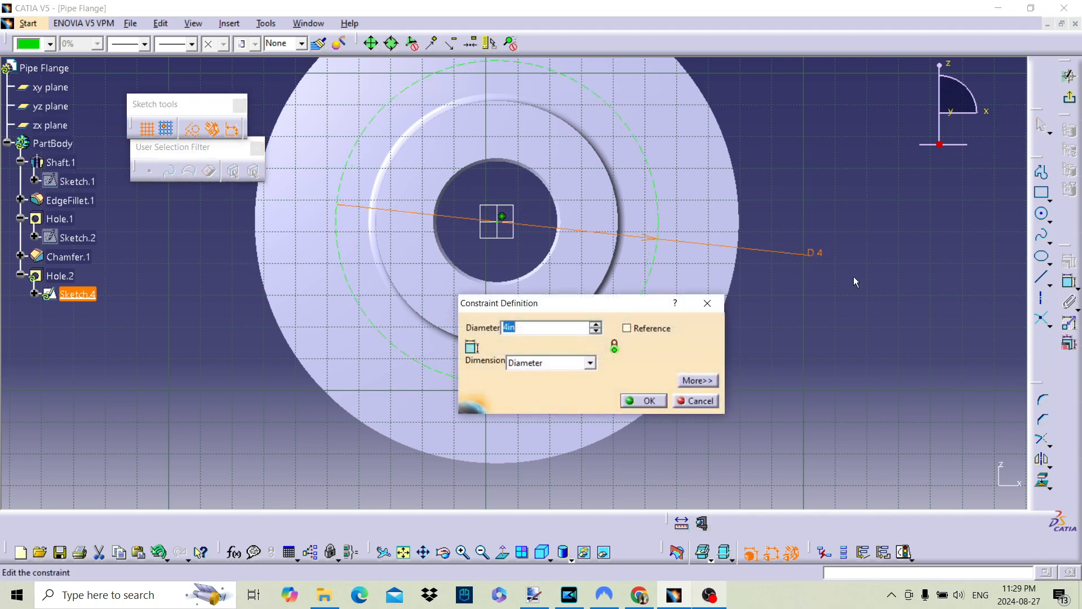
{"action": "type", "text": "5"}
{"action": "key", "text": "Return"}
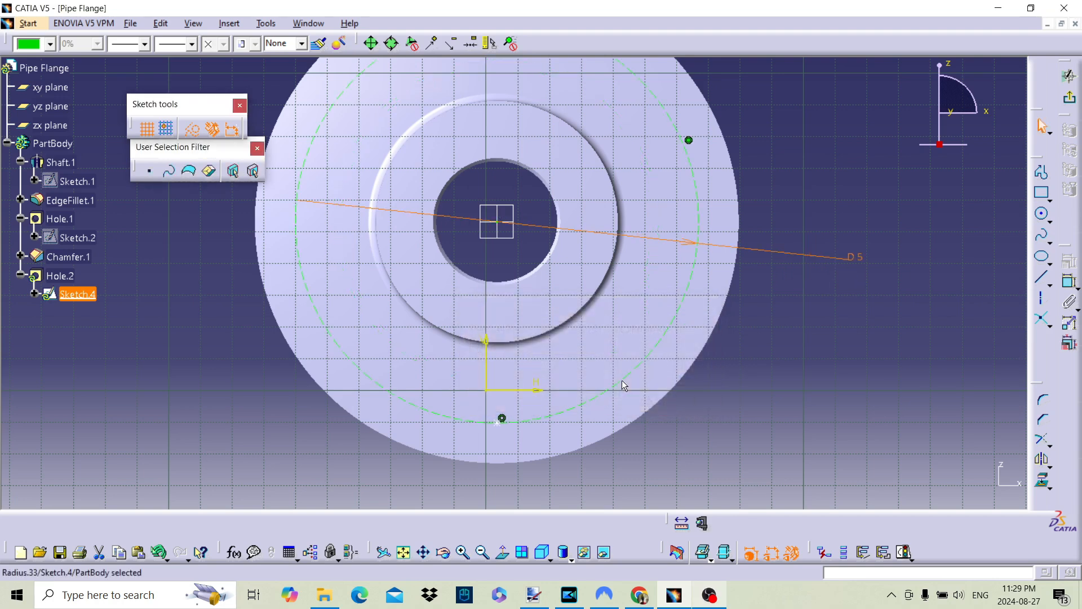
Set the construction circle's diameter to 4.5 in and exit the sketch
{"action": "double_click", "coordinate": [850, 257]}
{"action": "type", "text": "4.5in"}
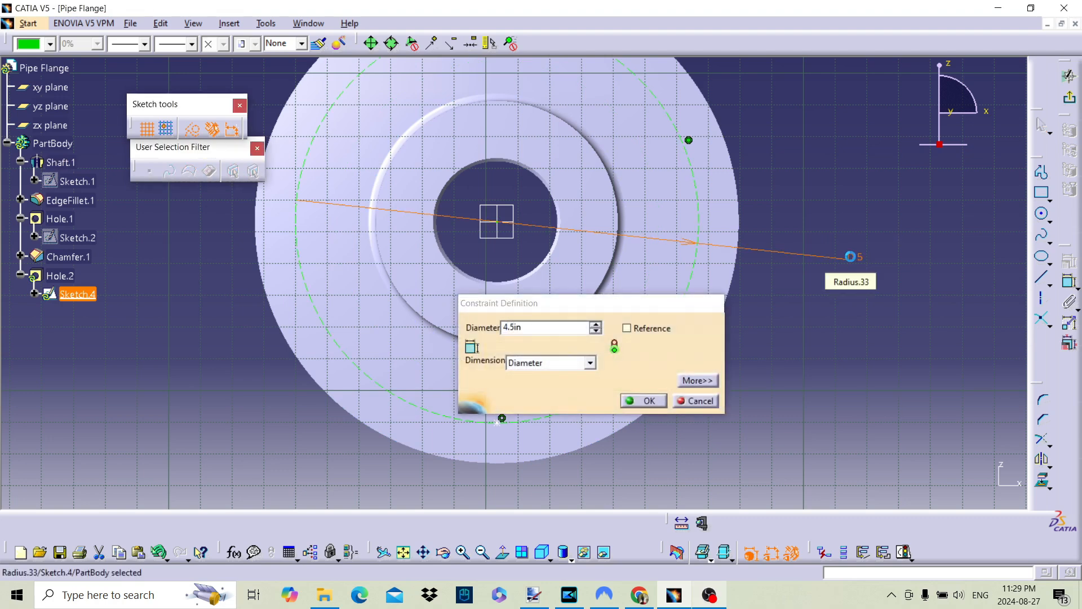
{"action": "key", "text": "Return"}
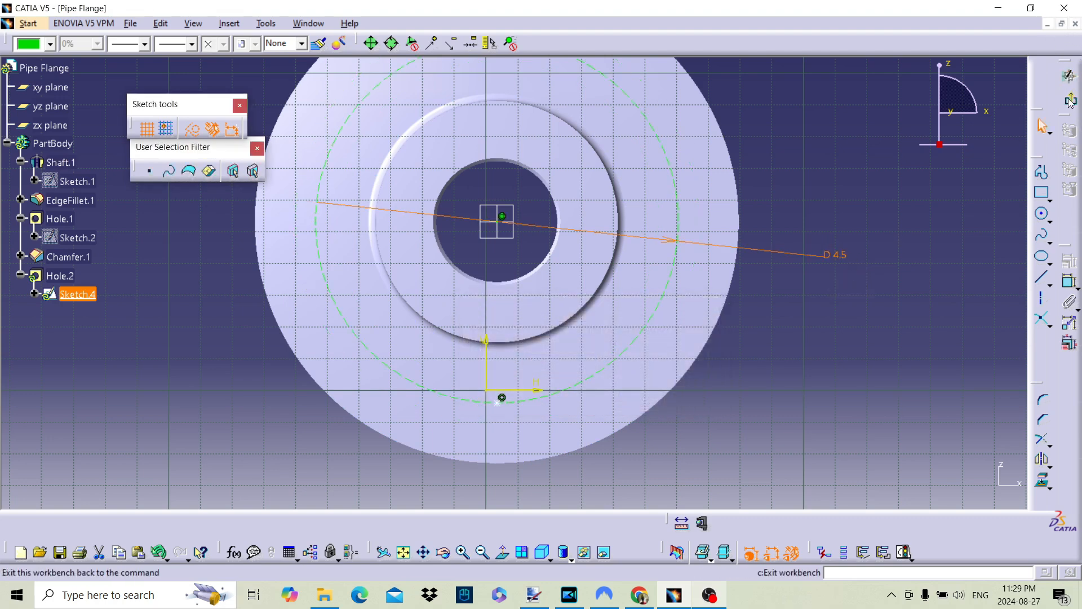
{"action": "left_click", "coordinate": [701, 522]}
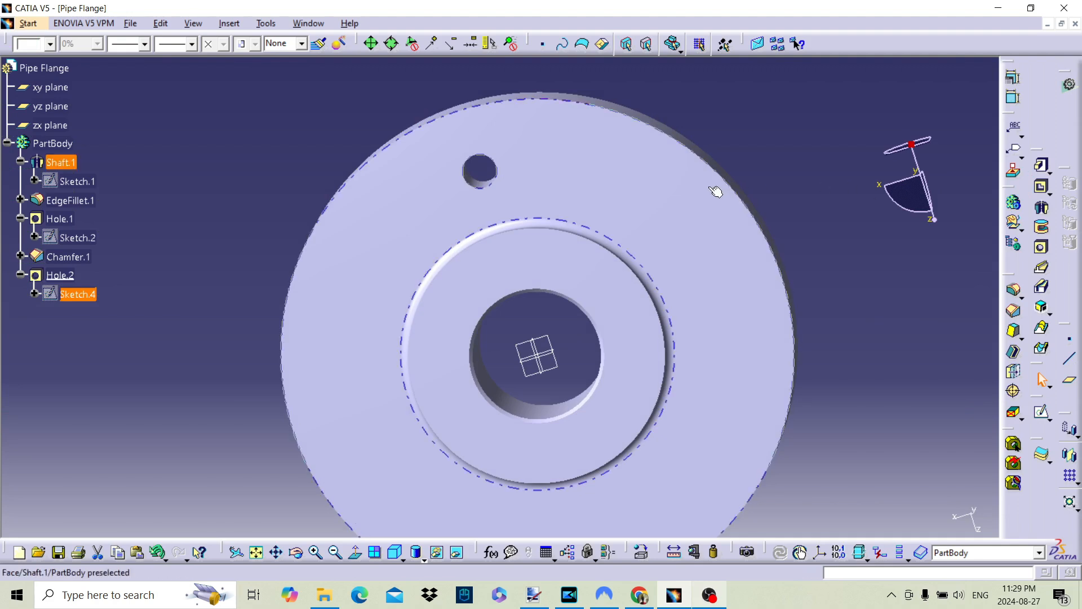
{"action": "mouse_move", "coordinate": [580, 286]}
{"action": "middle_mouse_down"}
{"action": "mouse_move", "coordinate": [490, 294]}
{"action": "mouse_move", "coordinate": [523, 277]}
{"action": "mouse_move", "coordinate": [465, 297]}
{"action": "middle_mouse_up"}
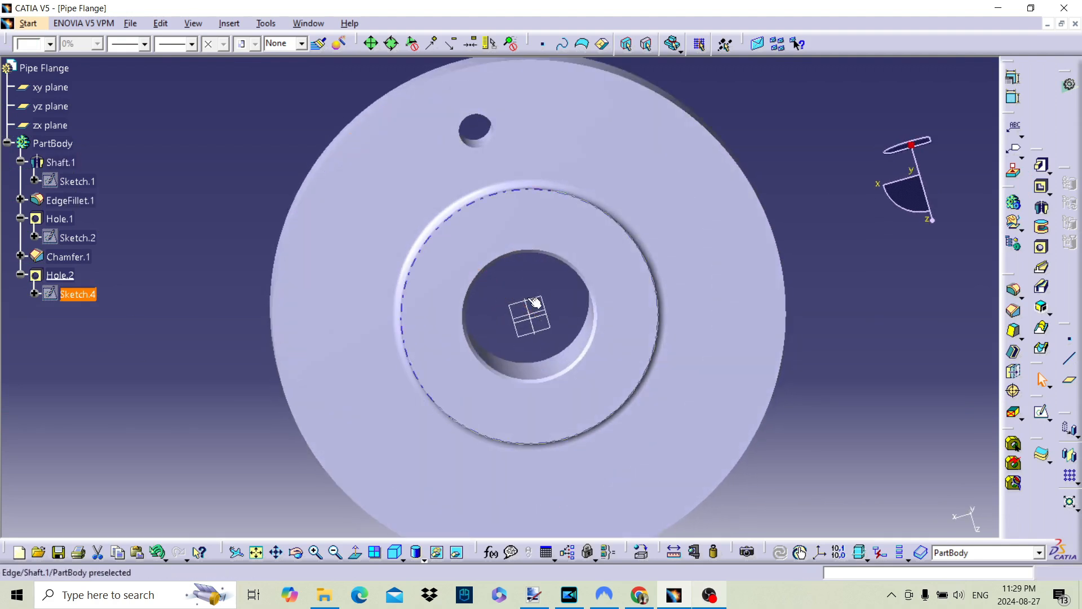
Start a circular pattern defined by instances and total angle, with a total angle of 360 degrees
{"action": "left_click", "coordinate": [1077, 510]}
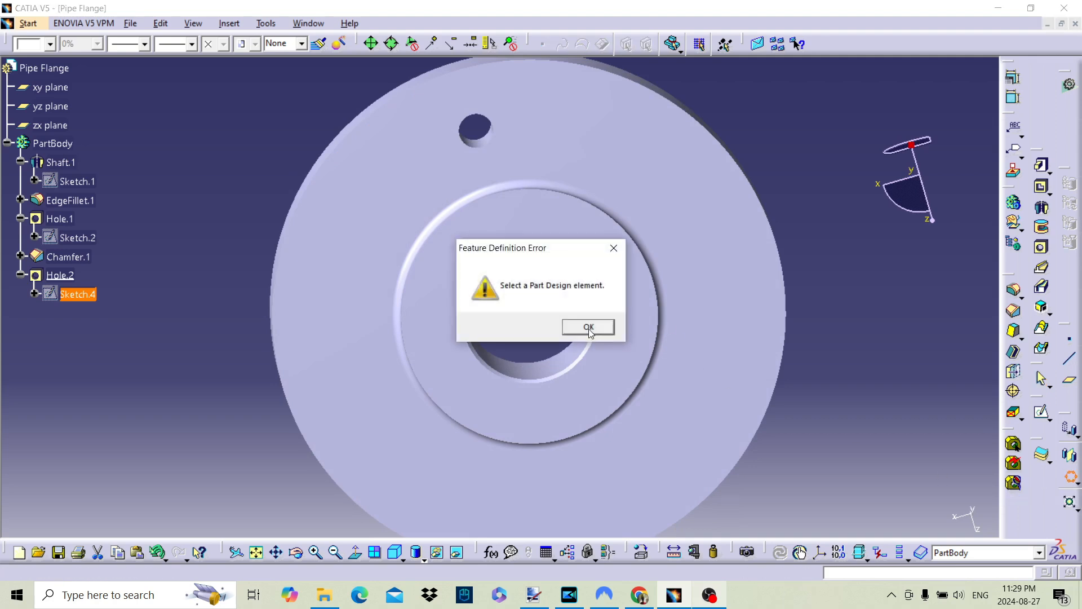
{"action": "left_click", "coordinate": [584, 329]}
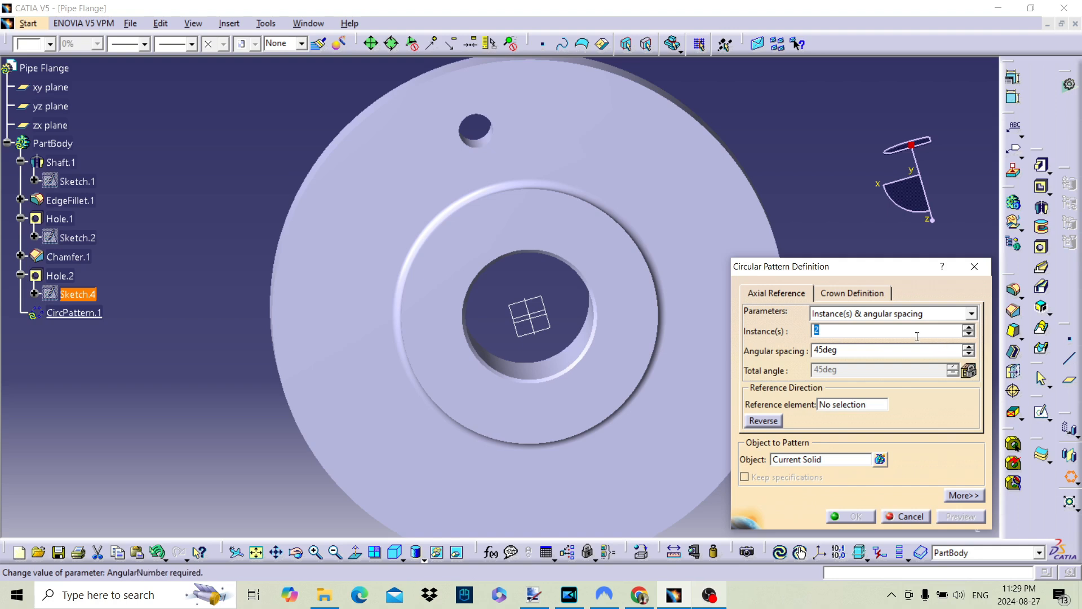
{"action": "left_click", "coordinate": [845, 315]}
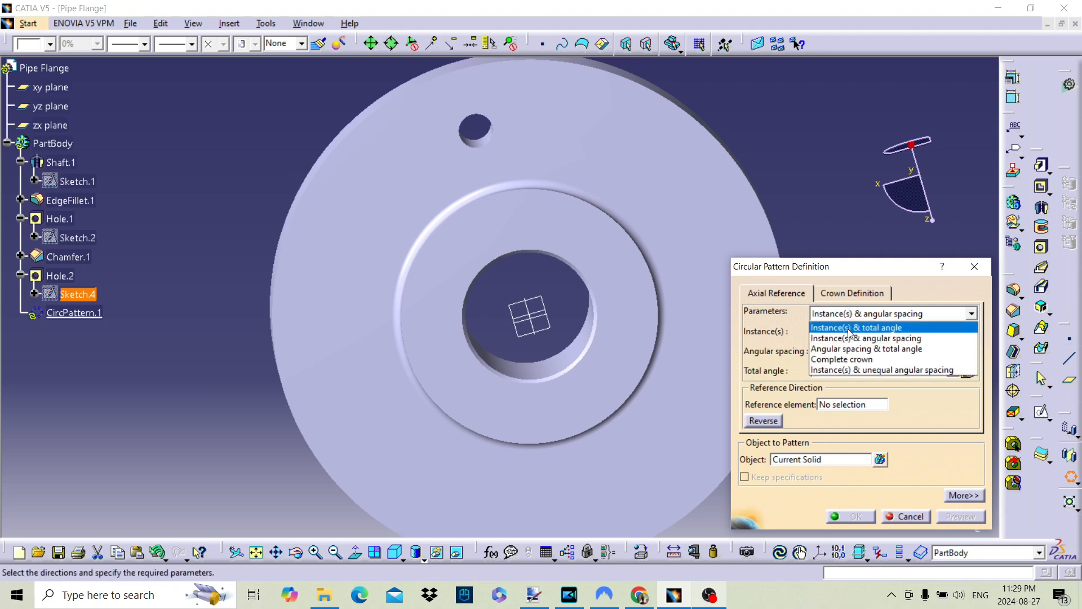
{"action": "left_click", "coordinate": [848, 327]}
{"action": "double_click", "coordinate": [825, 369]}
{"action": "type", "text": "360"}
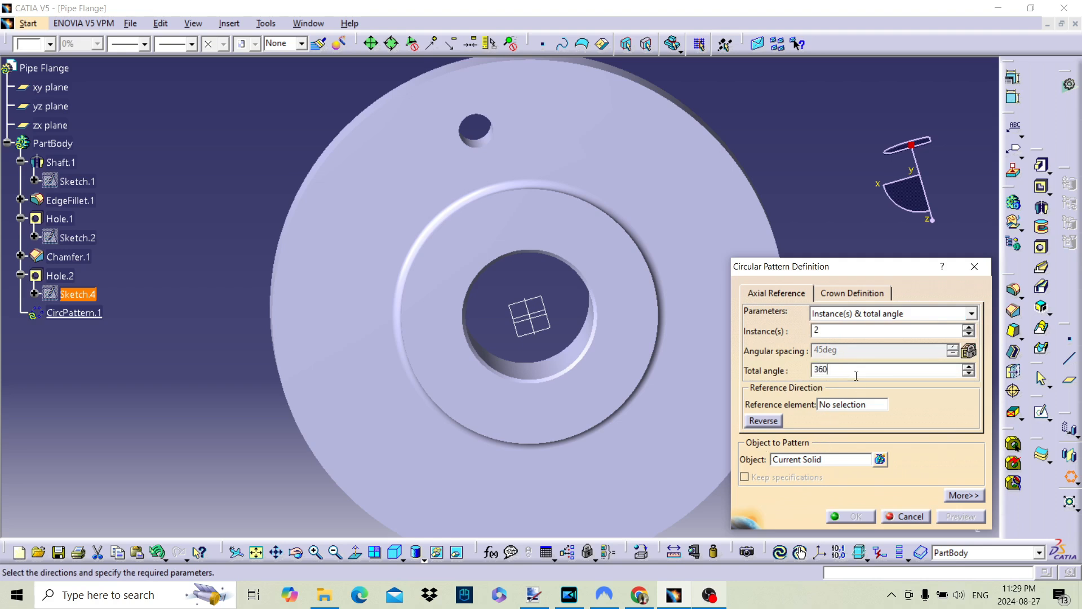
{"action": "key", "text": "Return"}
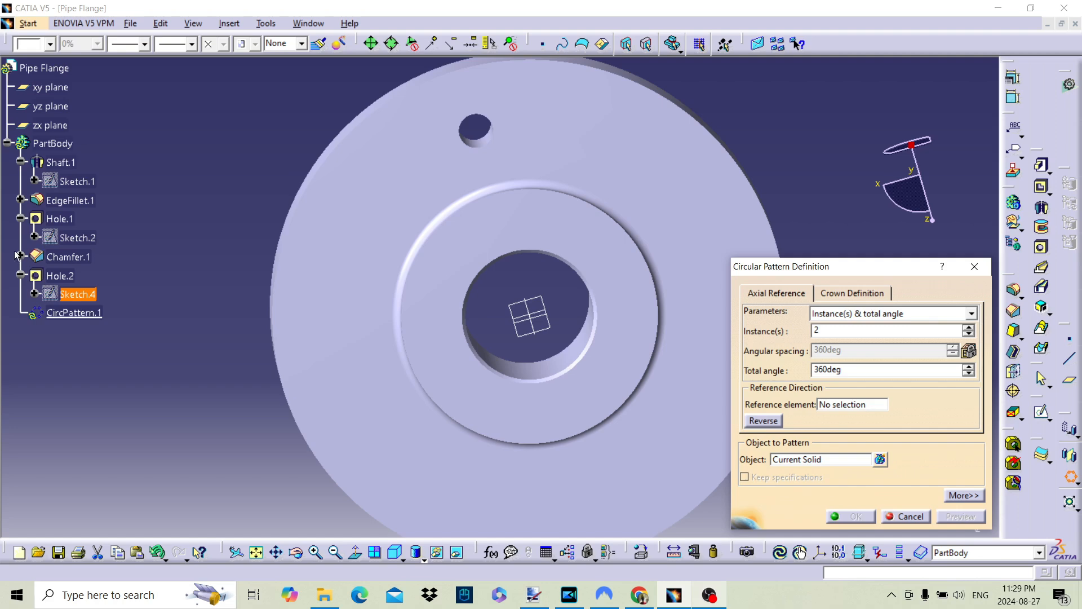
Use the central bore's cylindrical face as the pattern's reference element and the small bolt hole (Hole.2) as the object to pattern
{"action": "middle_click_drag", "start_coordinate": [359, 311], "coordinate": [475, 377]}
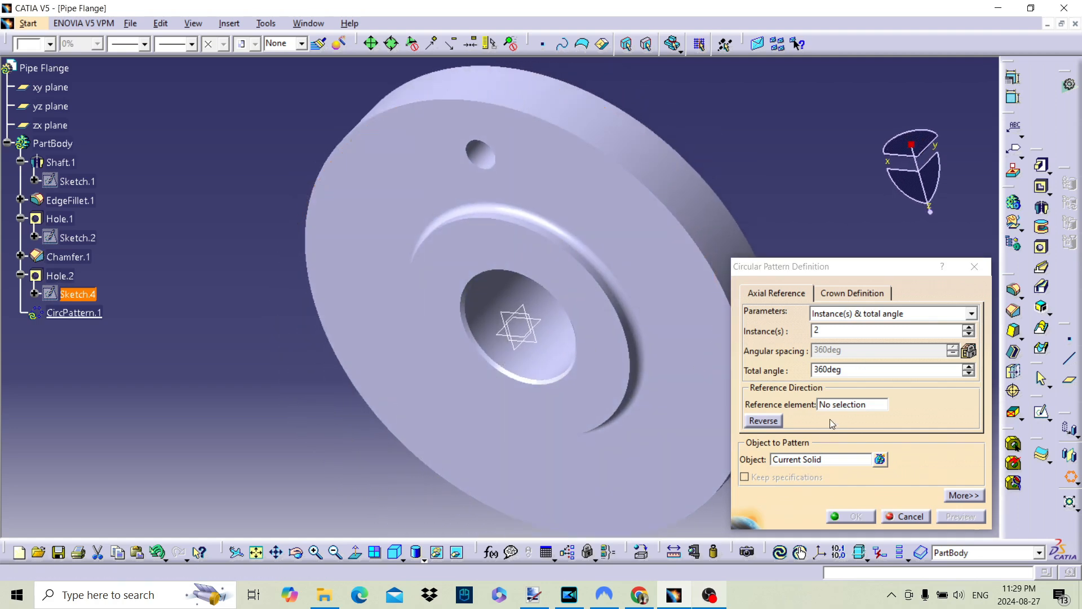
{"action": "left_click", "coordinate": [851, 404]}
{"action": "left_click", "coordinate": [564, 370]}
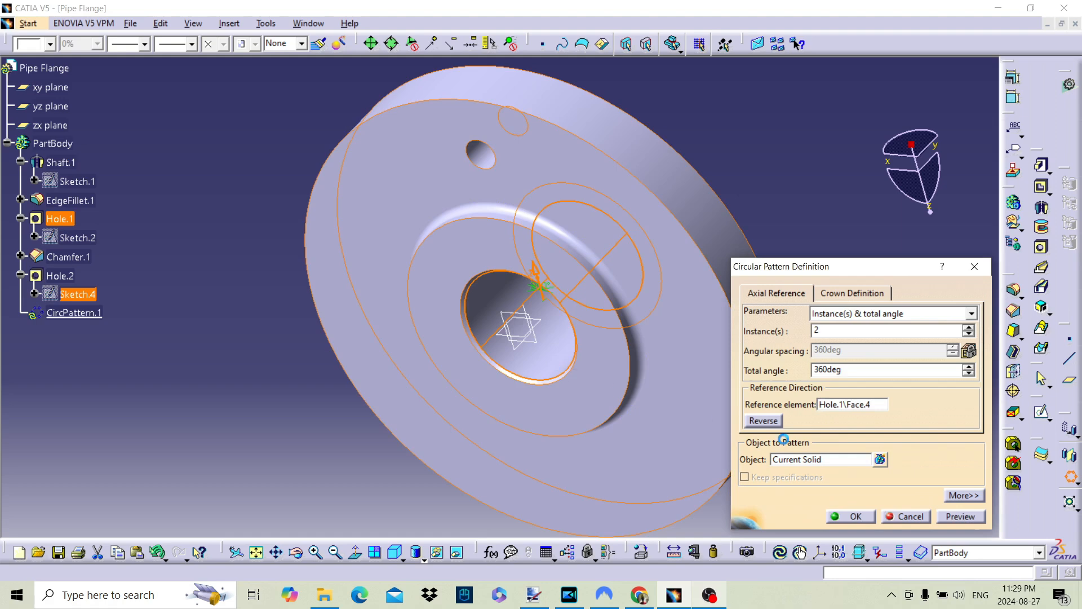
{"action": "left_click", "coordinate": [829, 464]}
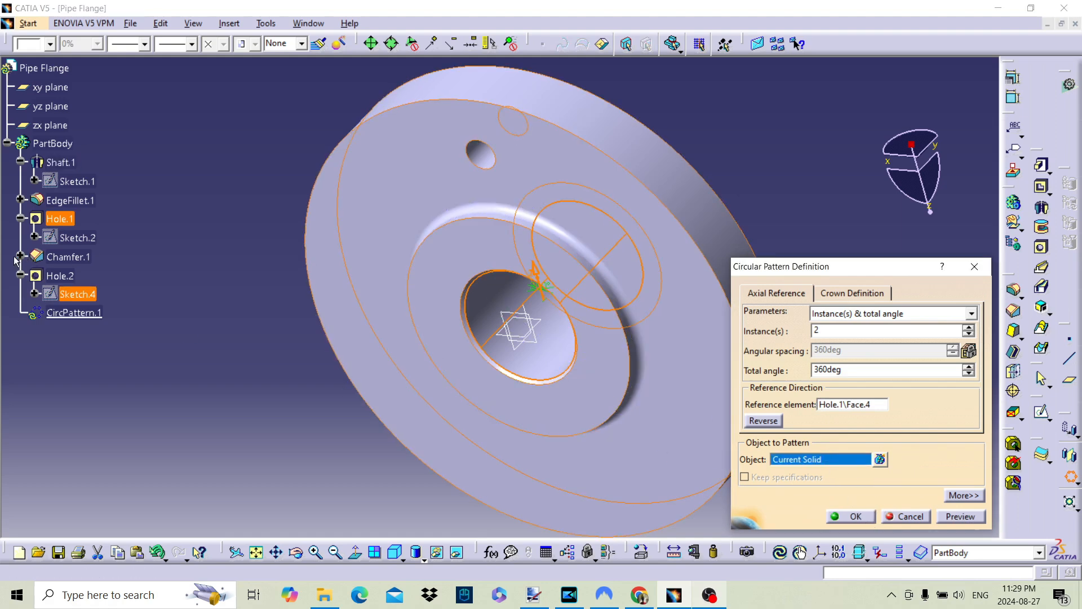
{"action": "left_click", "coordinate": [66, 275]}
Set the circular pattern of bolt holes to 9 instances over the full 360 degrees and create it
{"action": "middle_click_drag", "start_coordinate": [562, 329], "coordinate": [625, 169]}
{"action": "left_click", "coordinate": [969, 329]}
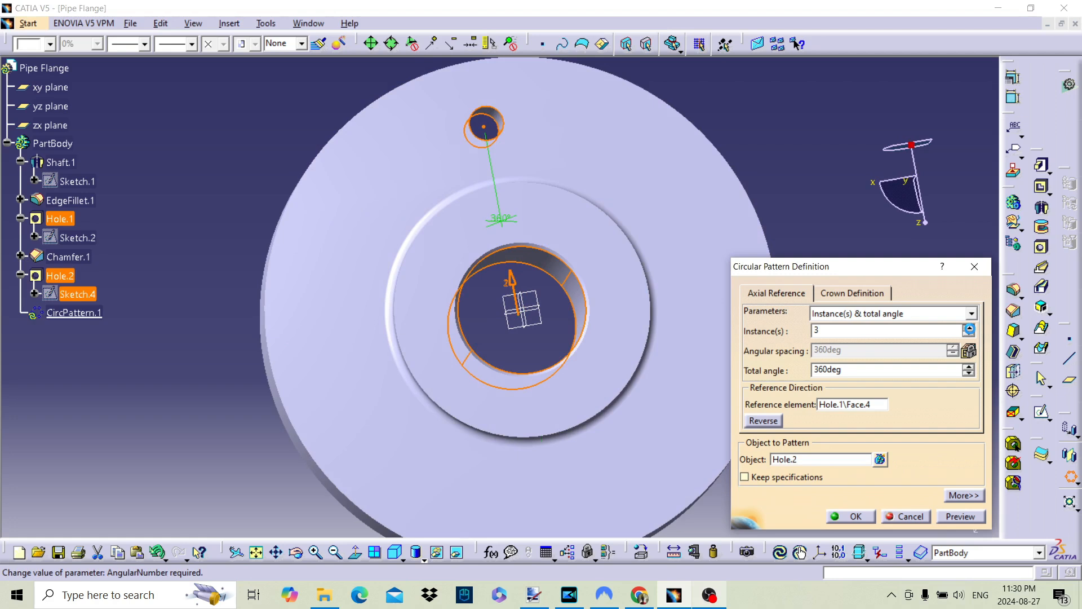
{"action": "left_click", "coordinate": [969, 329]}
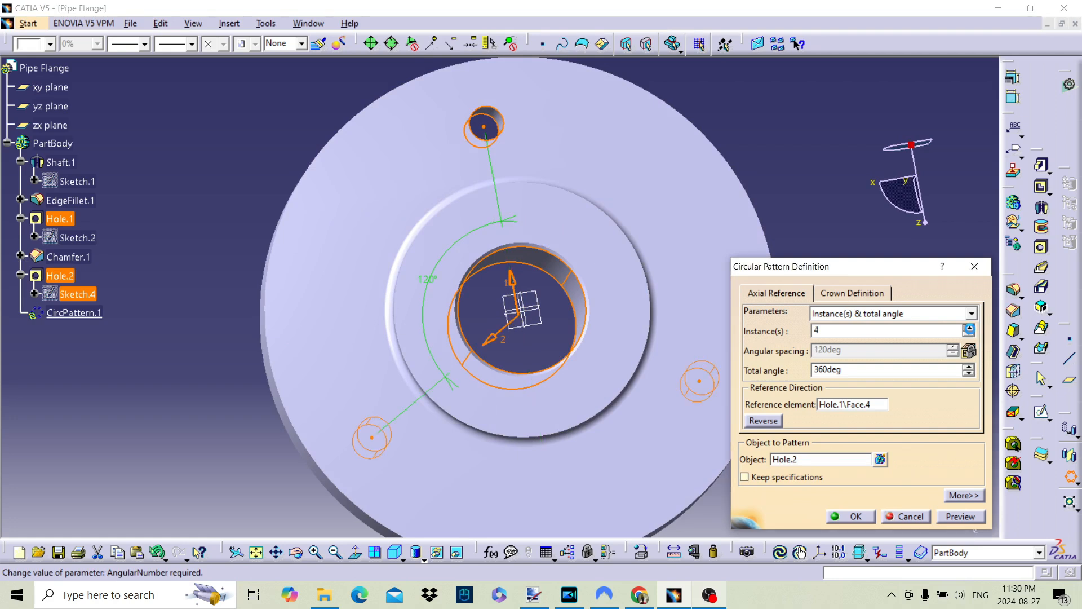
{"action": "left_click", "coordinate": [970, 329]}
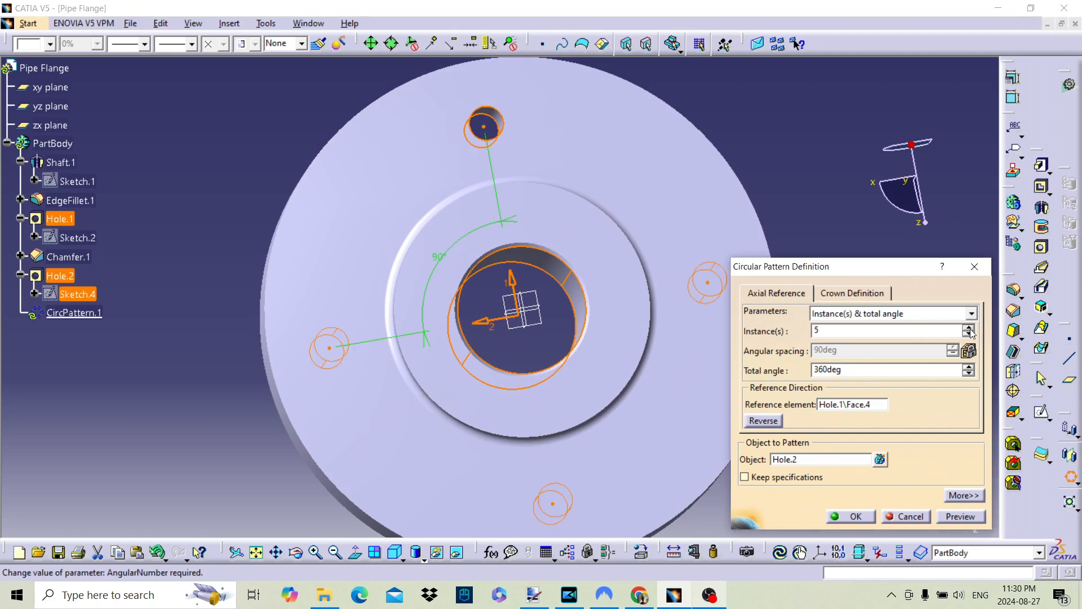
{"action": "left_click", "coordinate": [969, 329]}
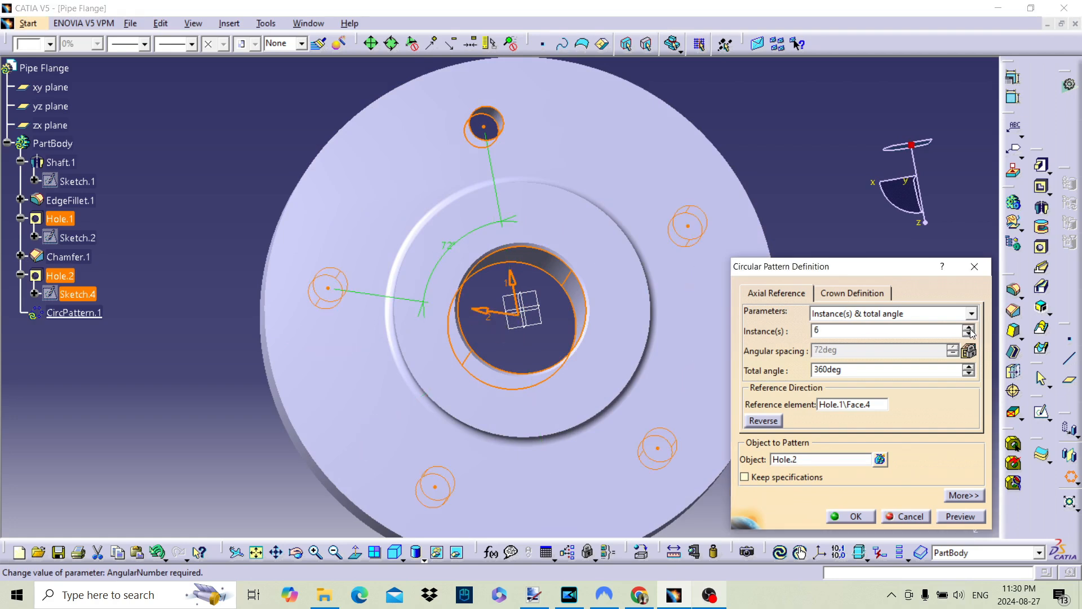
{"action": "left_click", "coordinate": [971, 330]}
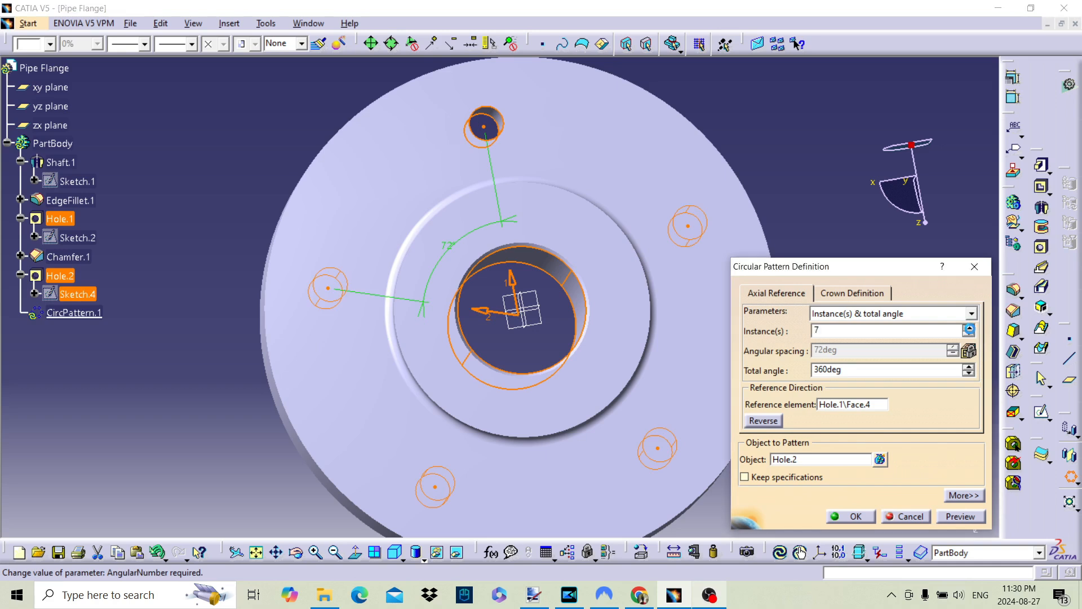
{"action": "left_click", "coordinate": [969, 329]}
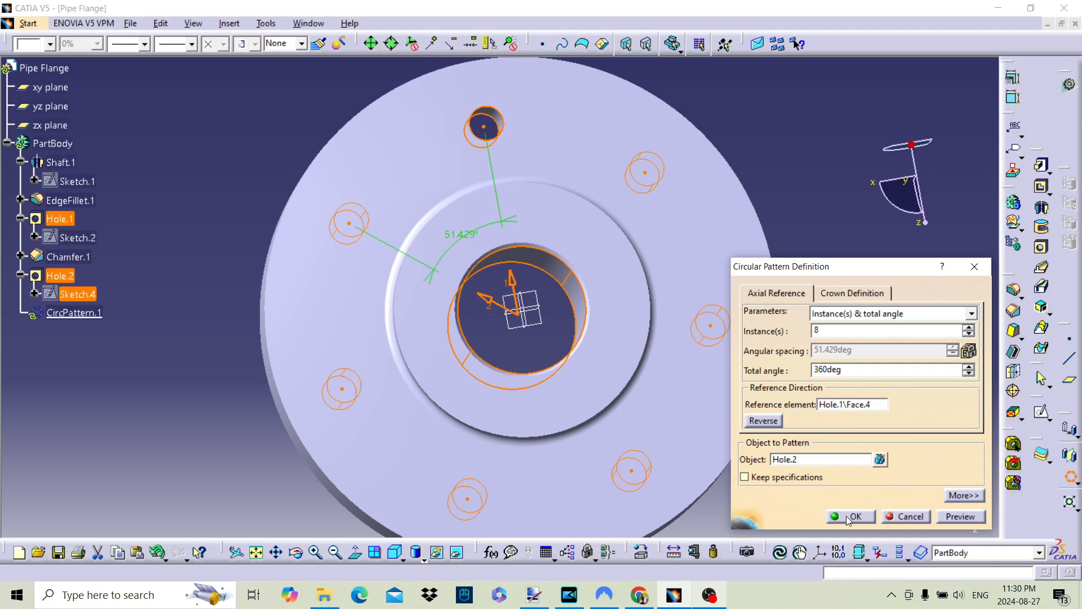
{"action": "left_click", "coordinate": [969, 328]}
{"action": "left_click", "coordinate": [859, 522]}
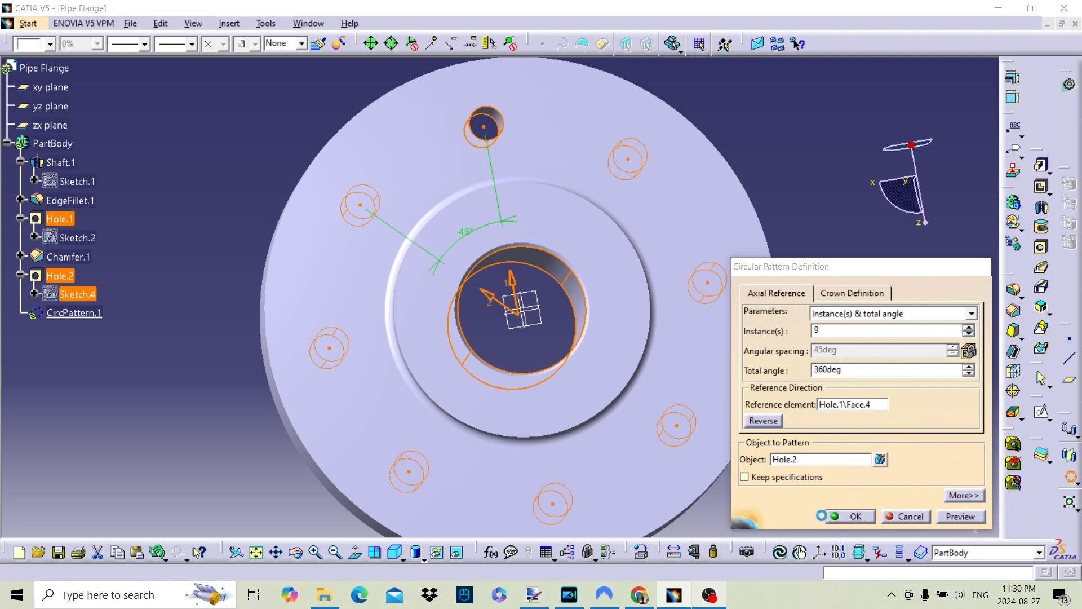
{"action": "left_click", "coordinate": [639, 328]}
{"action": "middle_click_drag", "start_coordinate": [532, 335], "coordinate": [594, 389]}
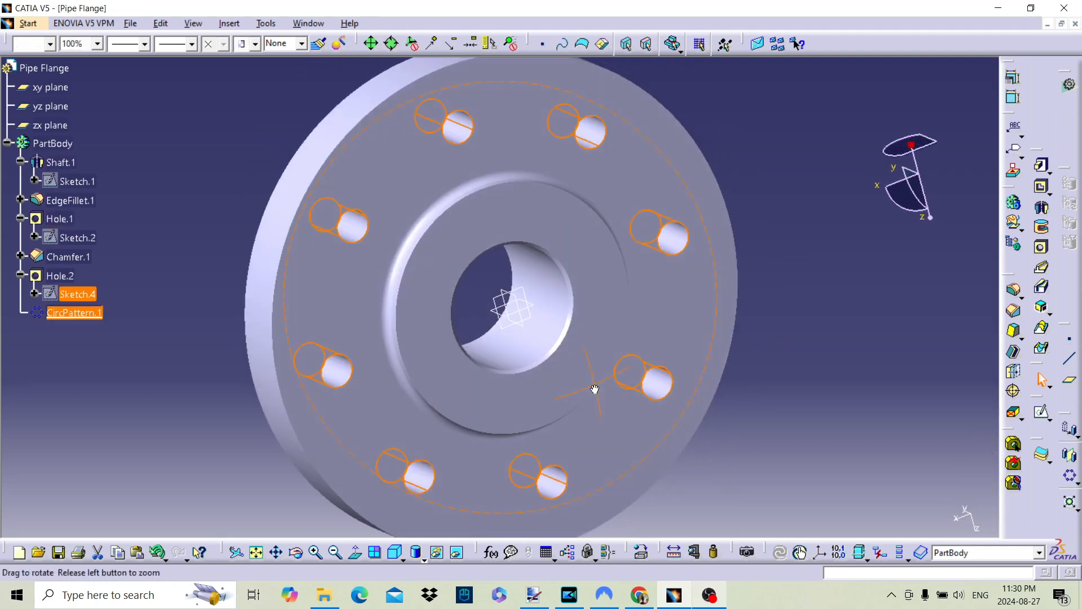
{"action": "left_click", "coordinate": [833, 359]}
Reopen the shaft's profile sketch and set the hub's radius, at the end away from the origin, to 1.5 in
{"action": "middle_click_drag", "start_coordinate": [460, 320], "coordinate": [355, 280]}
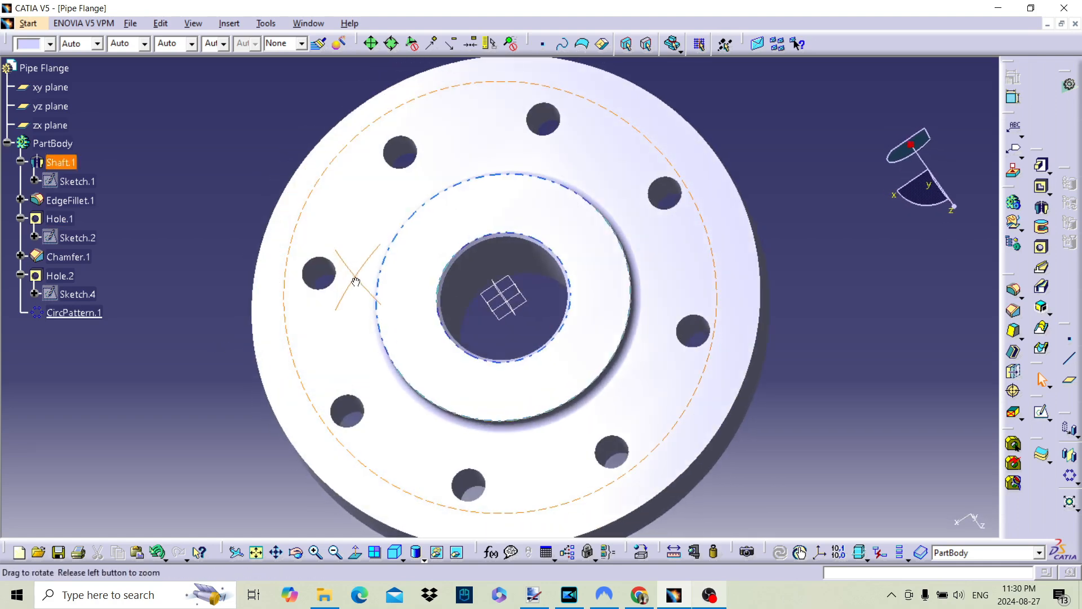
{"action": "double_click", "coordinate": [73, 181]}
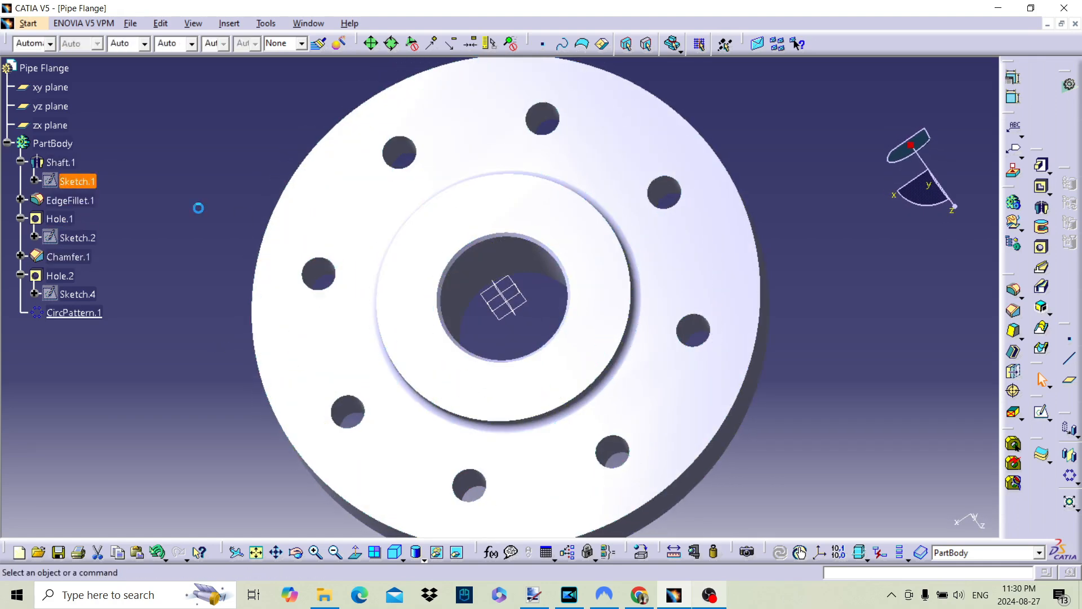
{"action": "middle_click_drag", "start_coordinate": [624, 325], "coordinate": [644, 445]}
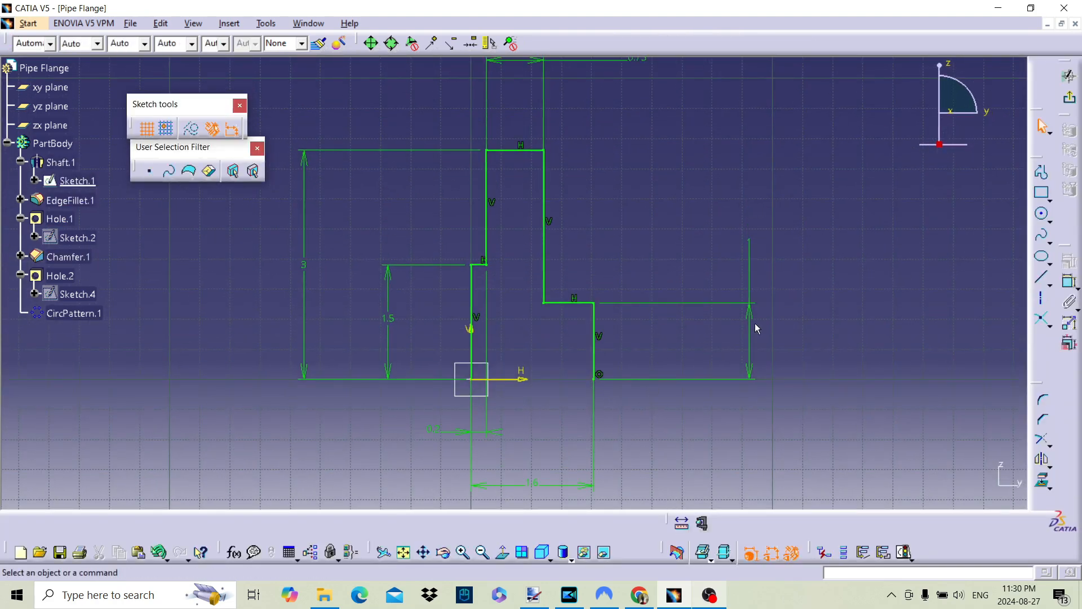
{"action": "double_click", "coordinate": [749, 252]}
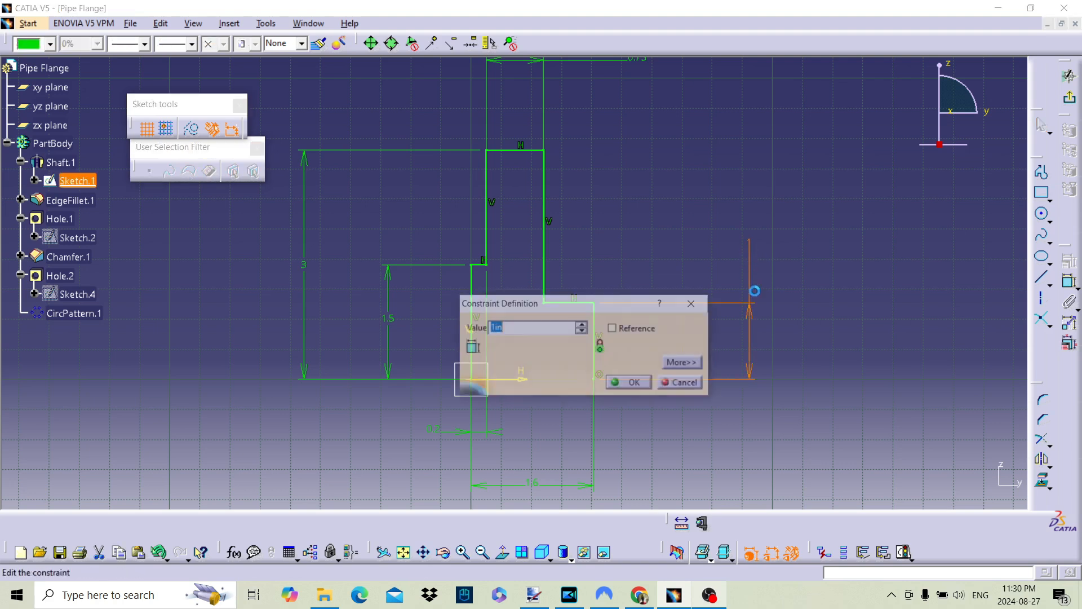
{"action": "type", "text": "1.5"}
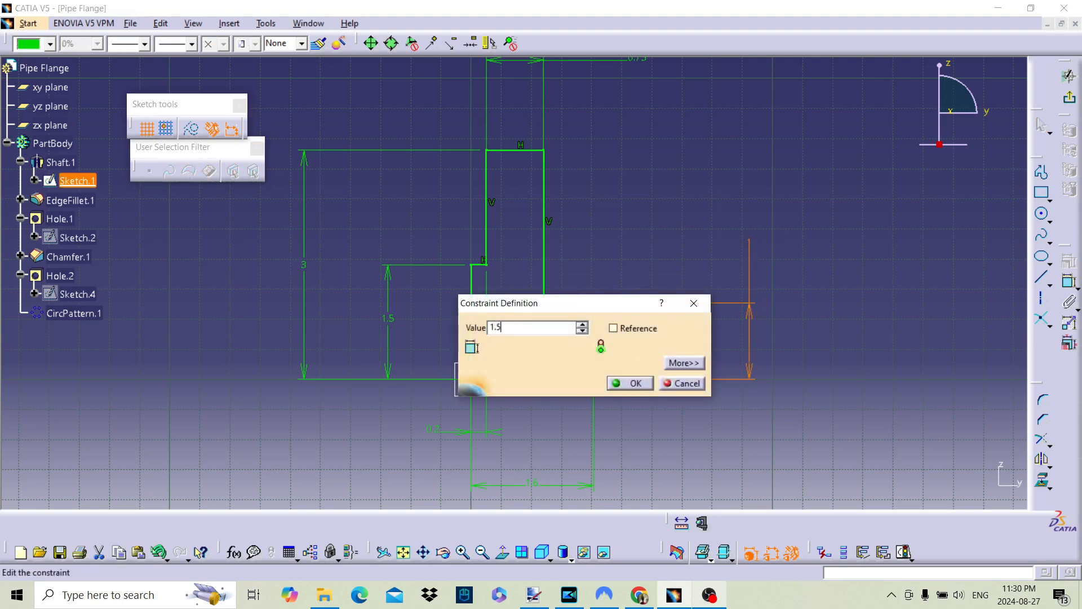
{"action": "key", "text": "Return"}
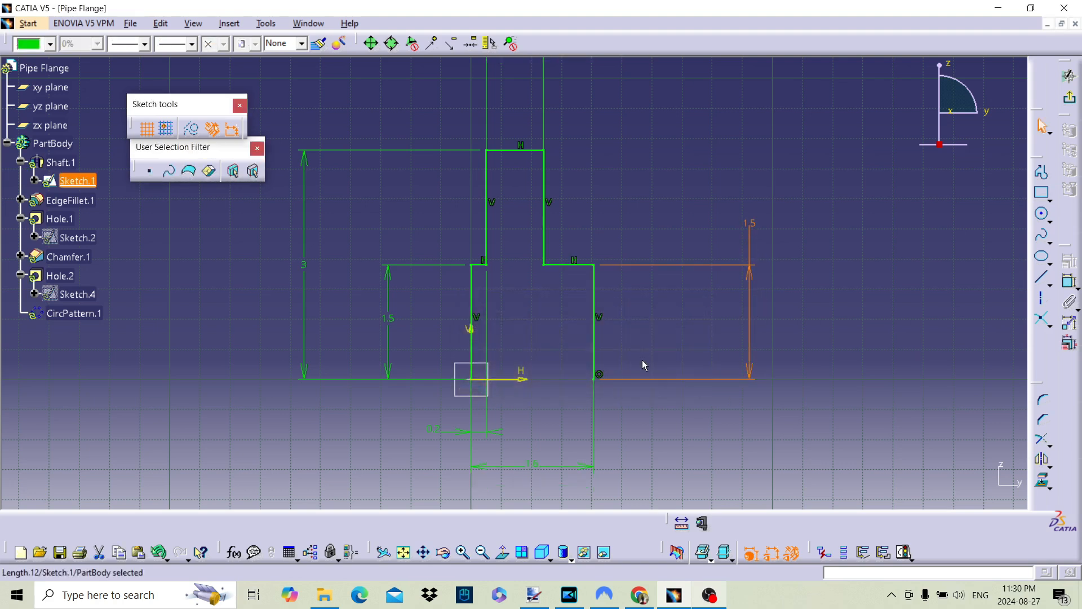
Set the raised face's radius, at the origin end of the profile, to 1.75 in and exit the sketch
{"action": "double_click", "coordinate": [389, 320]}
{"action": "type", "text": "1.7"}
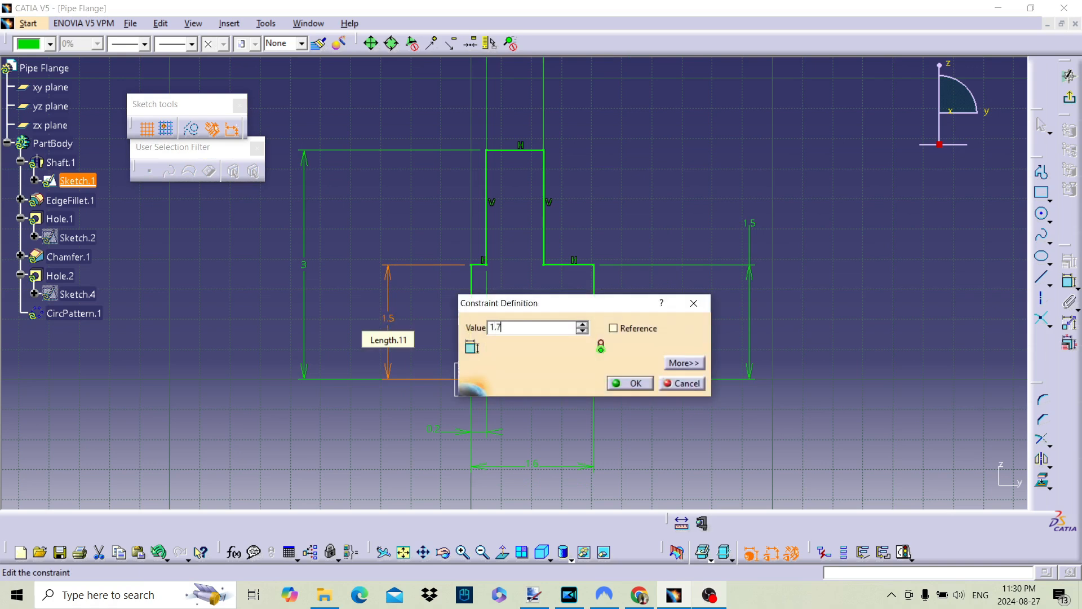
{"action": "type", "text": "5in"}
{"action": "key", "text": "Return"}
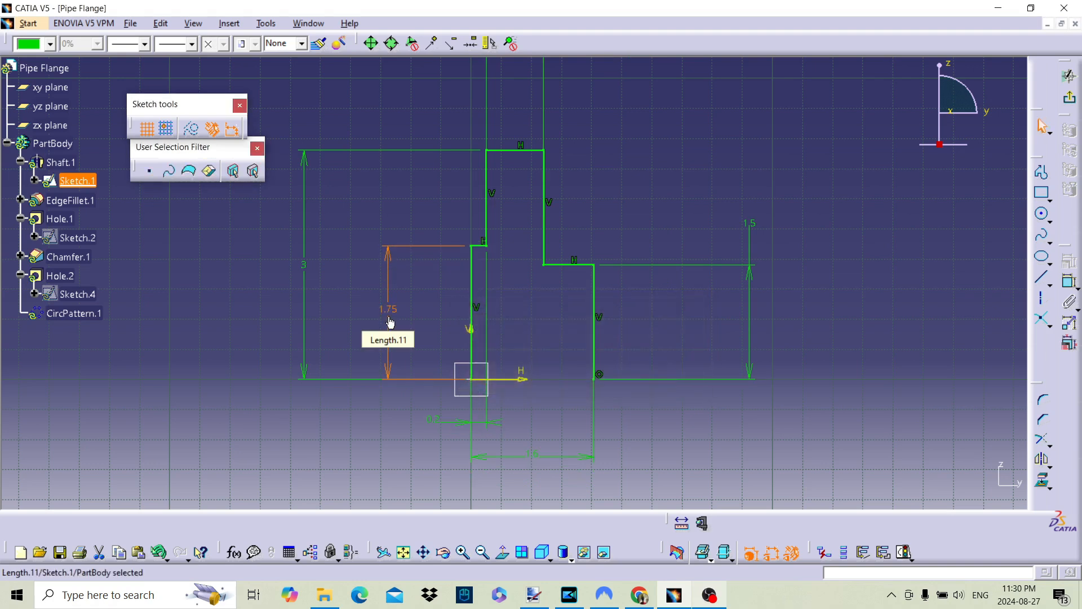
{"action": "left_click", "coordinate": [1069, 75]}
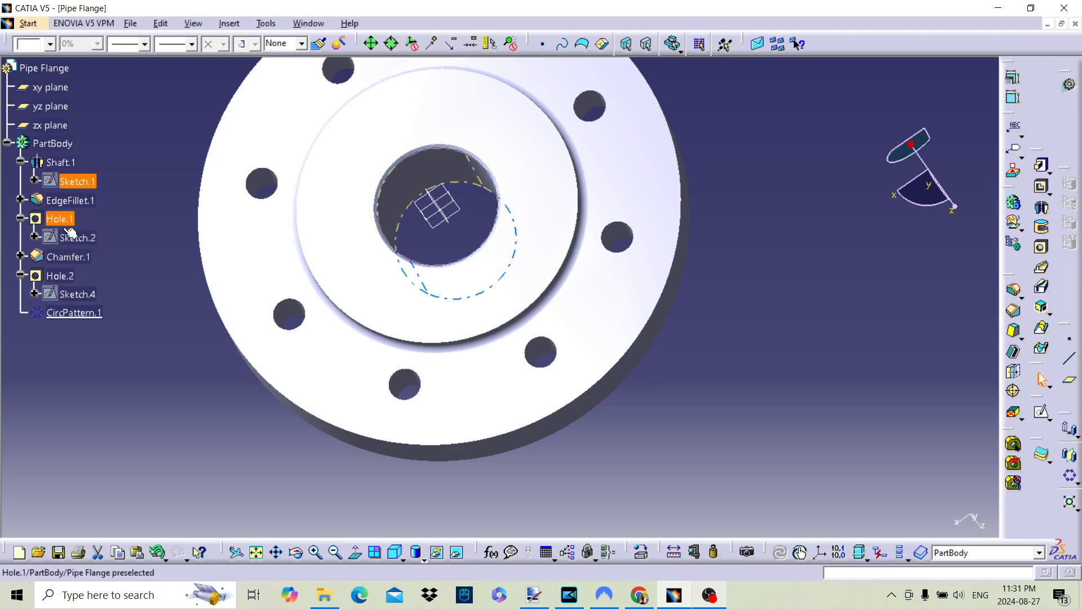
Open the central bore (Hole.1) for editing and preview it with a 2 in diameter
{"action": "left_click", "coordinate": [50, 217]}
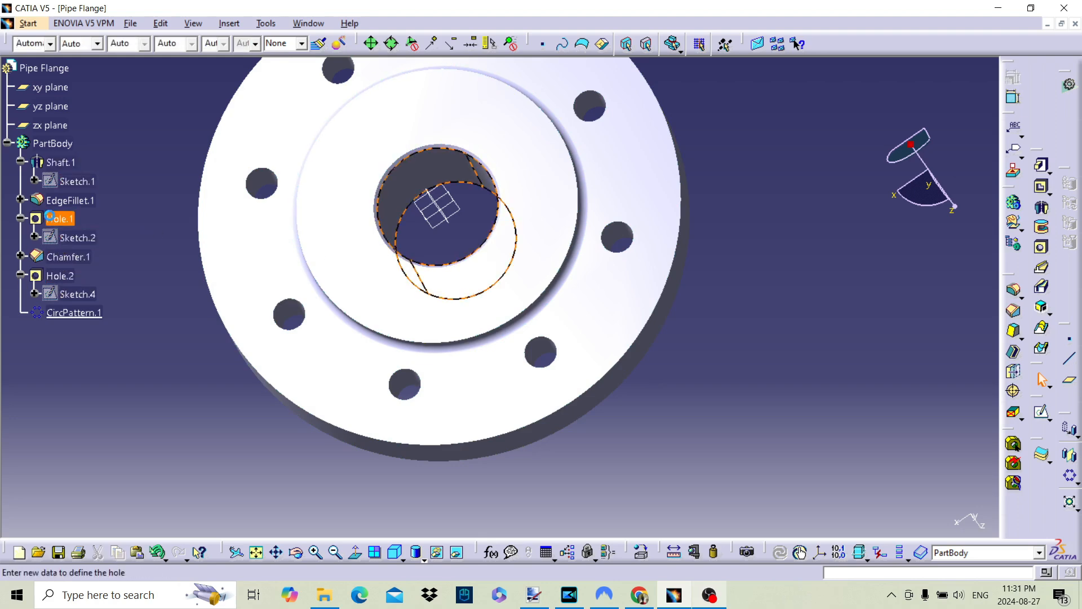
{"action": "double_click", "coordinate": [50, 217]}
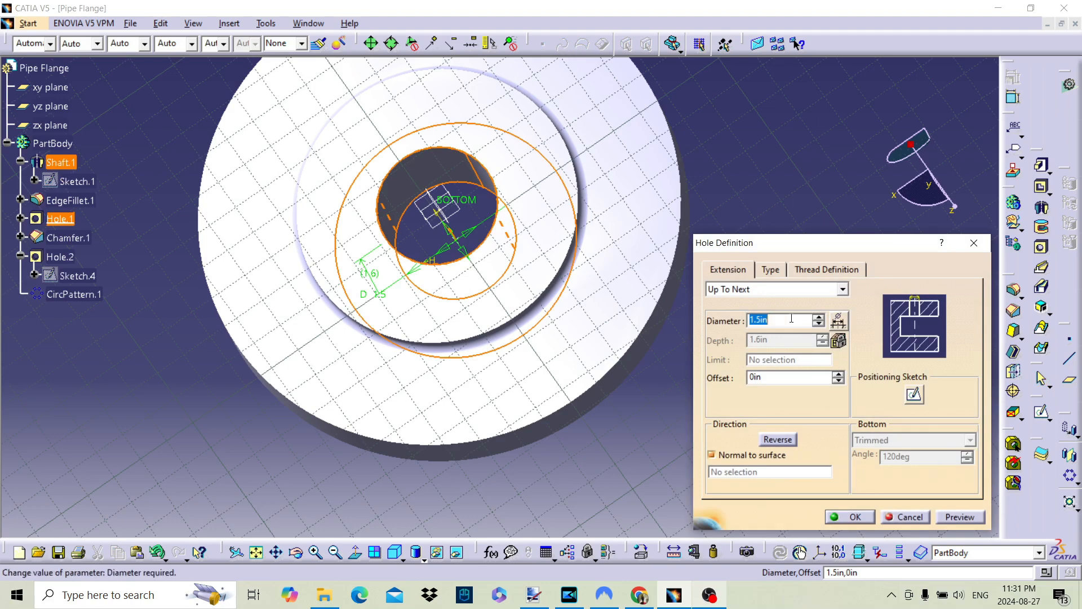
{"action": "middle_click_drag", "start_coordinate": [462, 251], "coordinate": [529, 363]}
{"action": "middle_click_drag", "start_coordinate": [488, 324], "coordinate": [518, 374]}
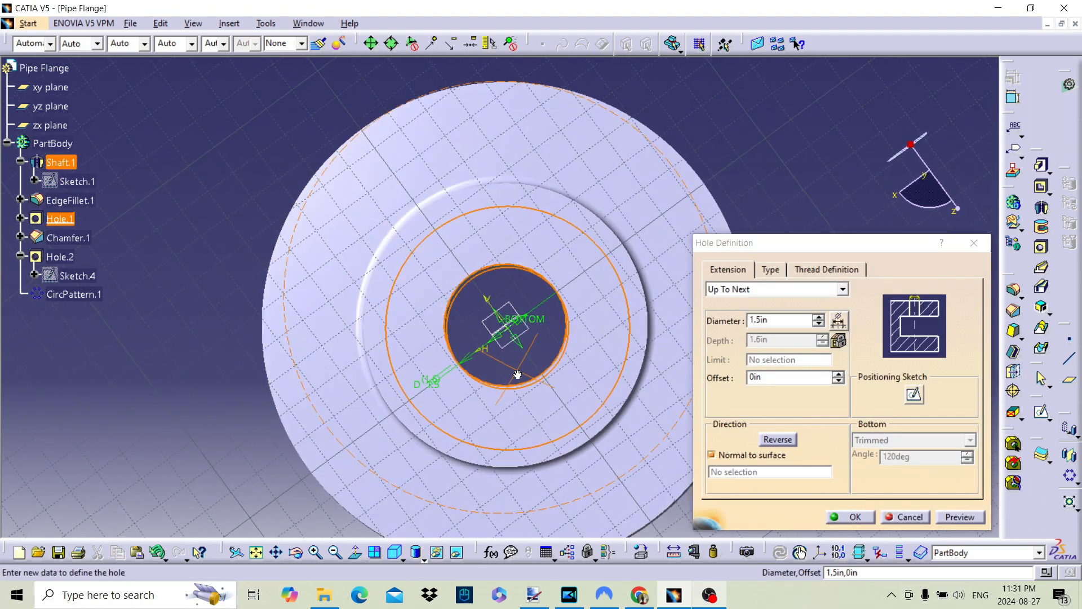
{"action": "left_click", "coordinate": [716, 308]}
{"action": "type", "text": "2"}
{"action": "left_click", "coordinate": [960, 517]}
Try a 3 in diameter for the central bore, and preview it again at 2 in
{"action": "double_click", "coordinate": [769, 319]}
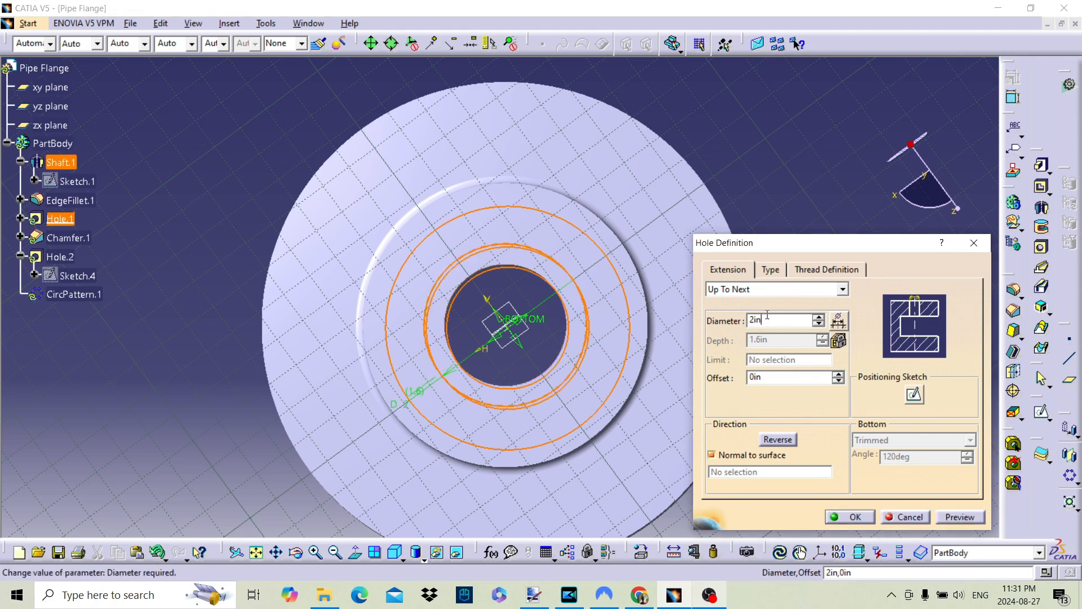
{"action": "type", "text": "3"}
{"action": "key", "text": "Return"}
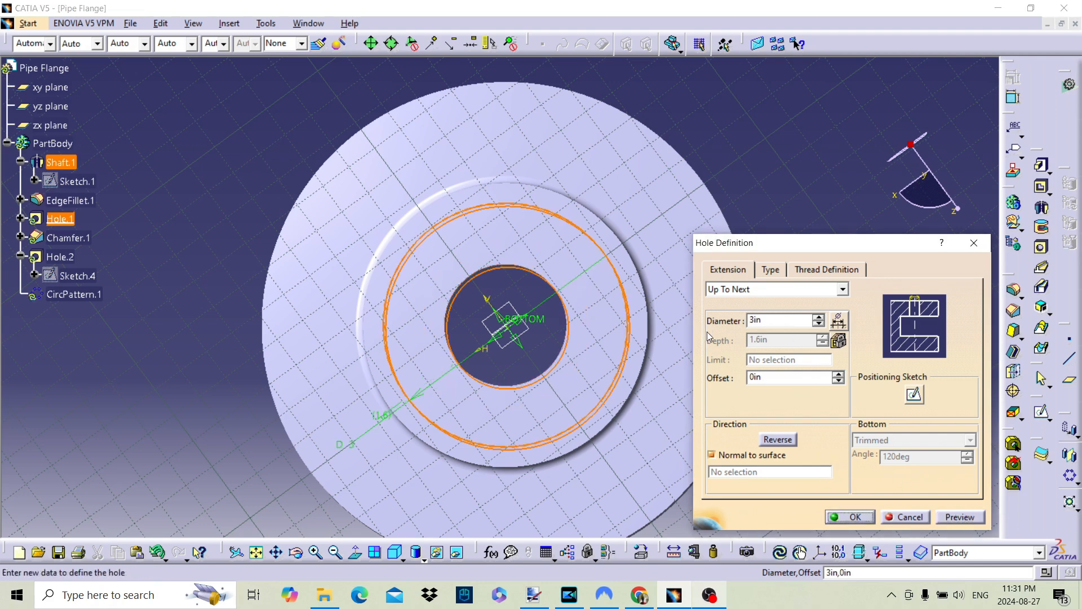
{"action": "middle_click_drag", "start_coordinate": [582, 343], "coordinate": [549, 320]}
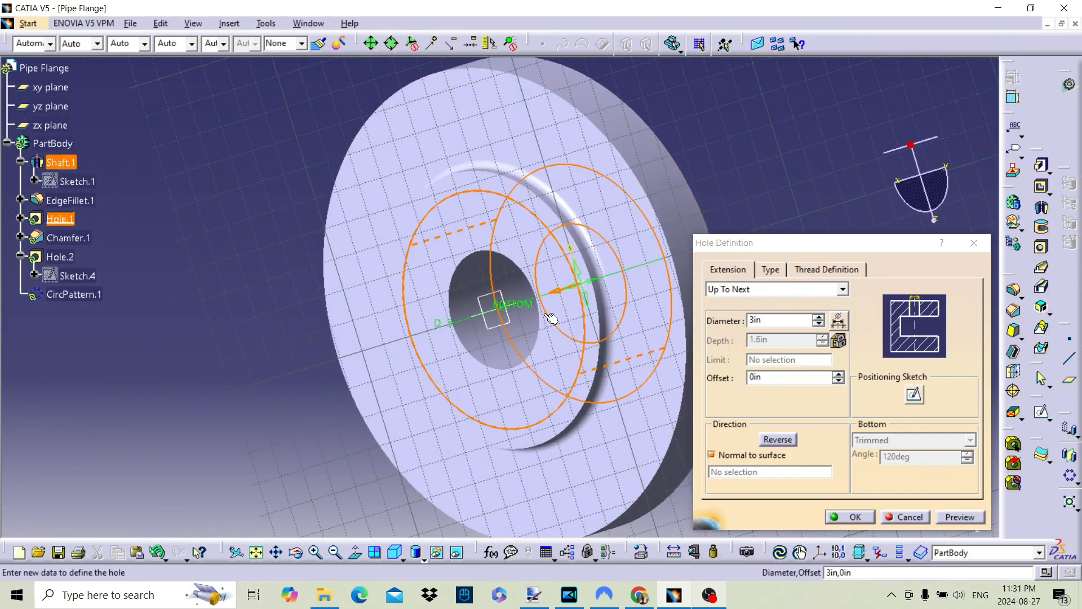
{"action": "double_click", "coordinate": [781, 321]}
{"action": "type", "text": "2"}
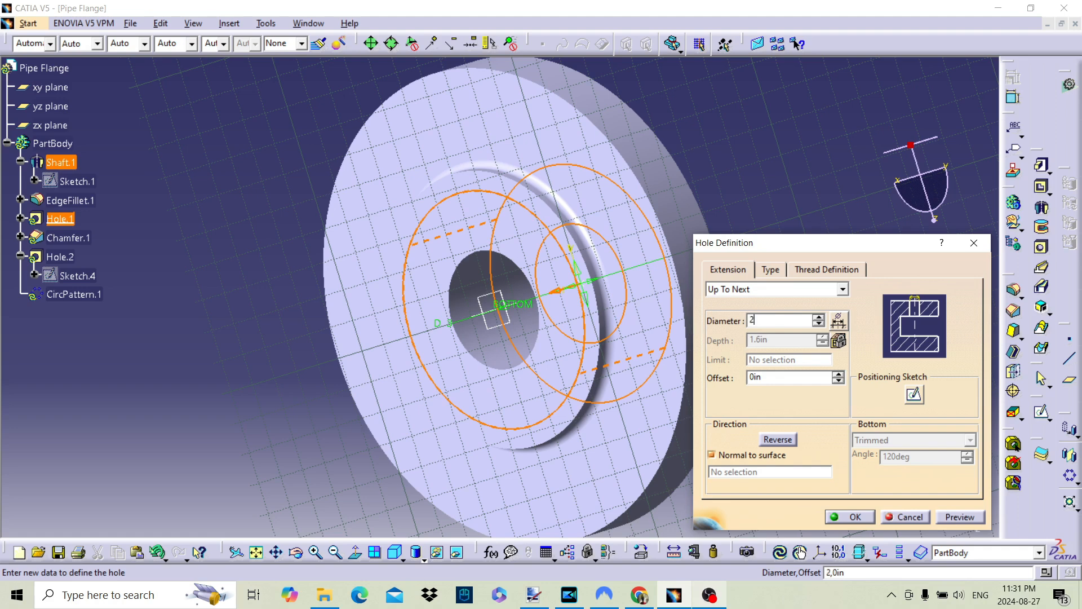
{"action": "left_click", "coordinate": [957, 517]}
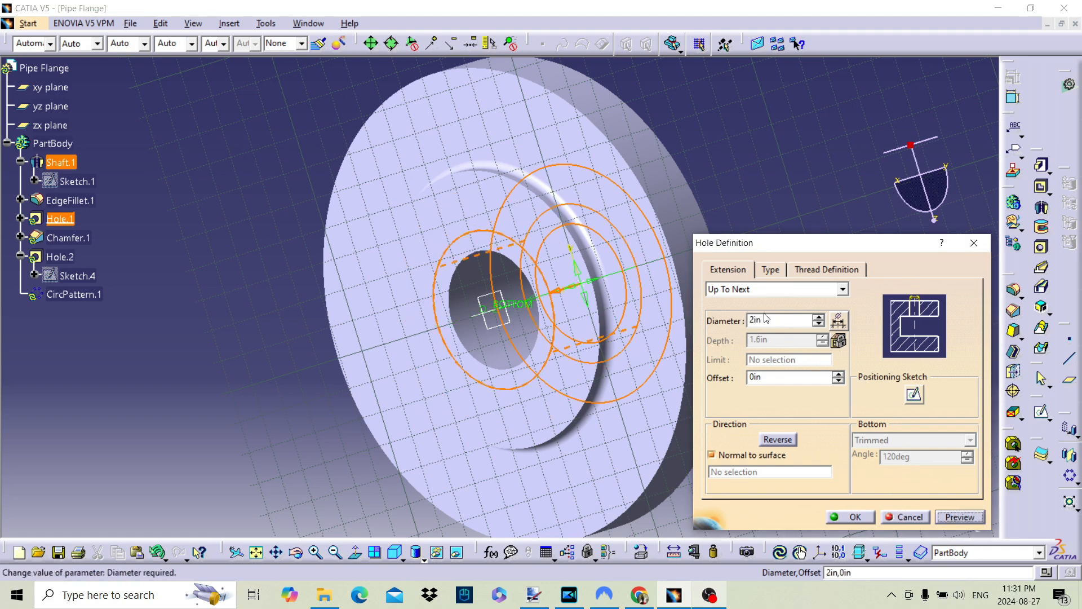
Set the central bore's diameter to 2.5 in and apply the hole change
{"action": "left_click_drag", "start_coordinate": [768, 320], "coordinate": [743, 320]}
{"action": "type", "text": "2.5"}
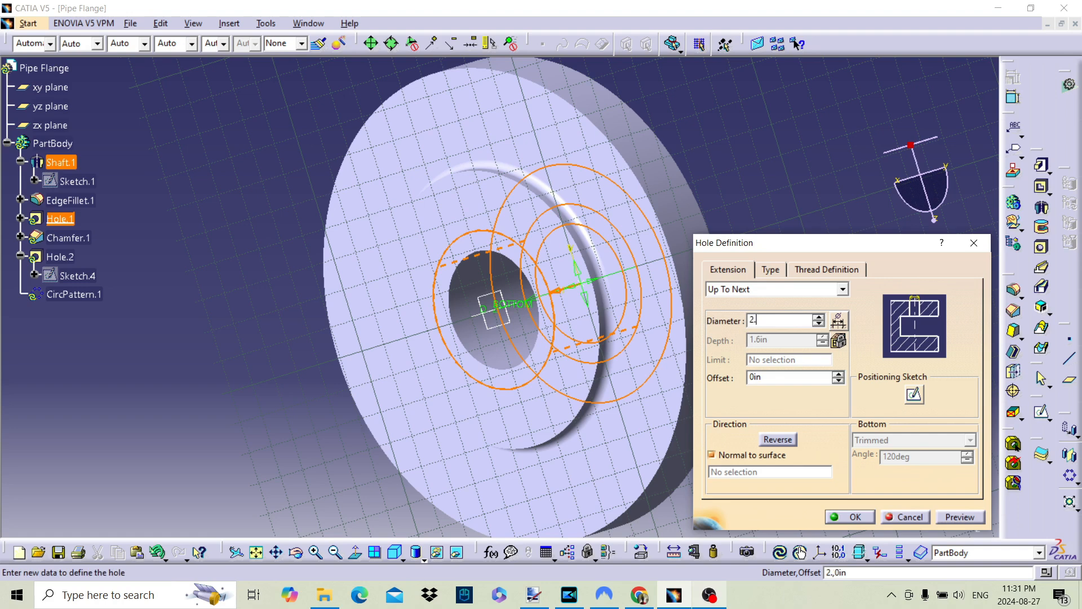
{"action": "left_click", "coordinate": [953, 517]}
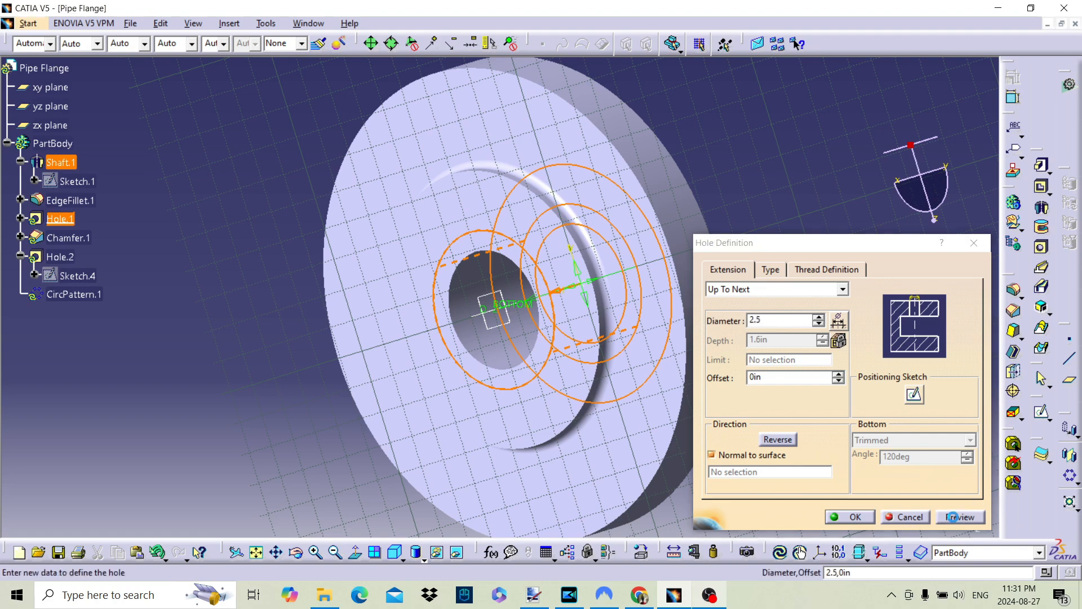
{"action": "left_click", "coordinate": [851, 516]}
{"action": "middle_click_drag", "start_coordinate": [507, 360], "coordinate": [641, 379]}
{"action": "middle_click_drag", "start_coordinate": [367, 302], "coordinate": [643, 217]}
{"action": "middle_click_drag", "start_coordinate": [379, 248], "coordinate": [761, 310]}
{"action": "middle_click_drag", "start_coordinate": [507, 306], "coordinate": [620, 462]}
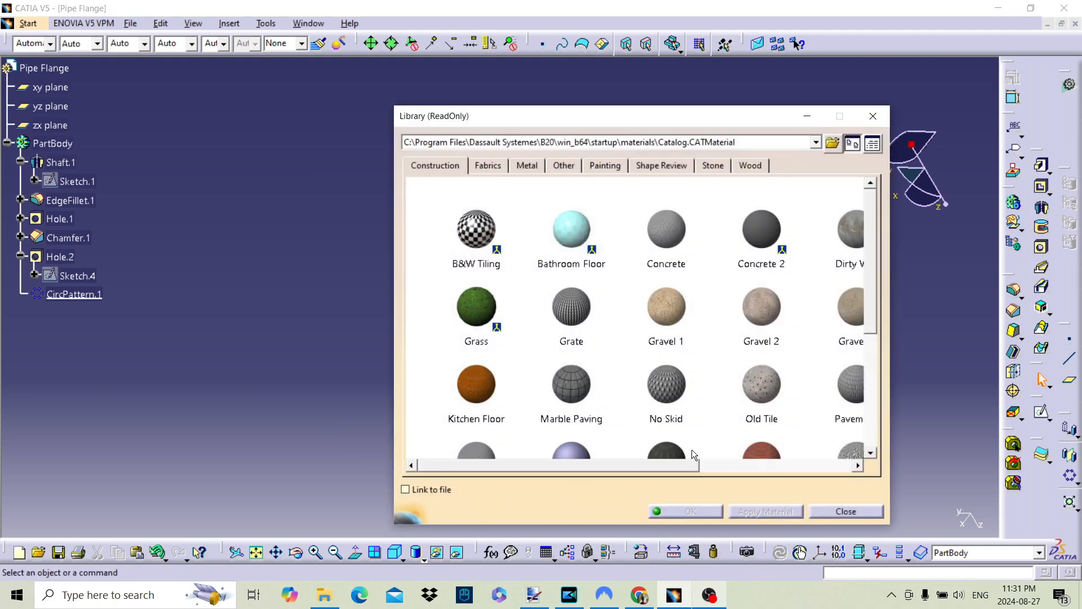
Apply the Steel material from the metal library to the PartBody and display the flange shaded with material
{"action": "left_click", "coordinate": [527, 166]}
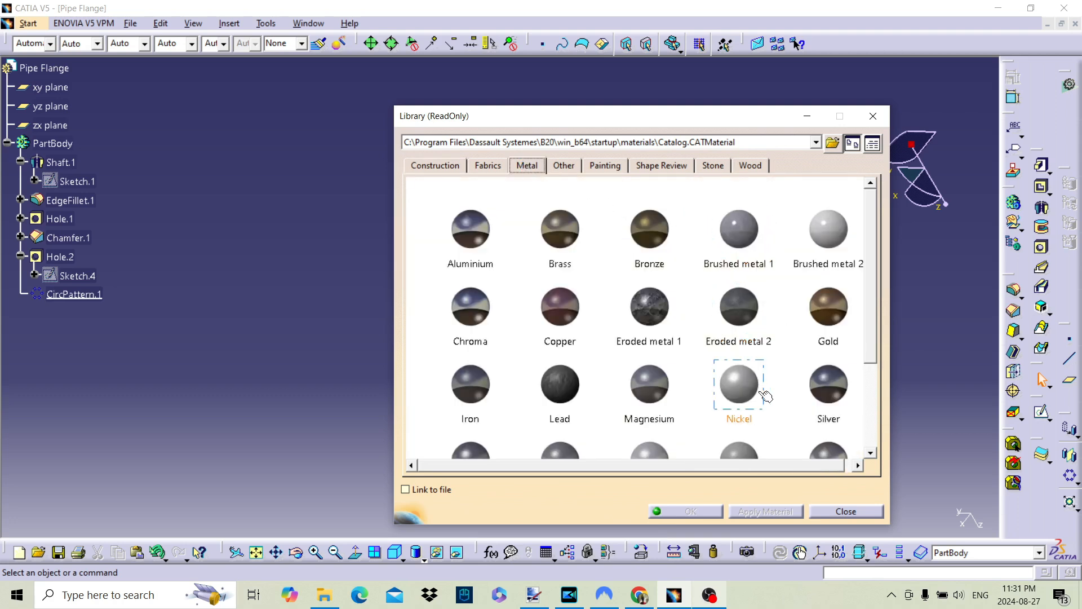
{"action": "mouse_move", "coordinate": [871, 298]}
{"action": "left_mouse_down"}
{"action": "mouse_move", "coordinate": [870, 361]}
{"action": "mouse_move", "coordinate": [870, 330]}
{"action": "left_mouse_up"}
{"action": "scroll", "coordinate": [793, 339], "scroll_direction": "down", "scroll_amount": 1}
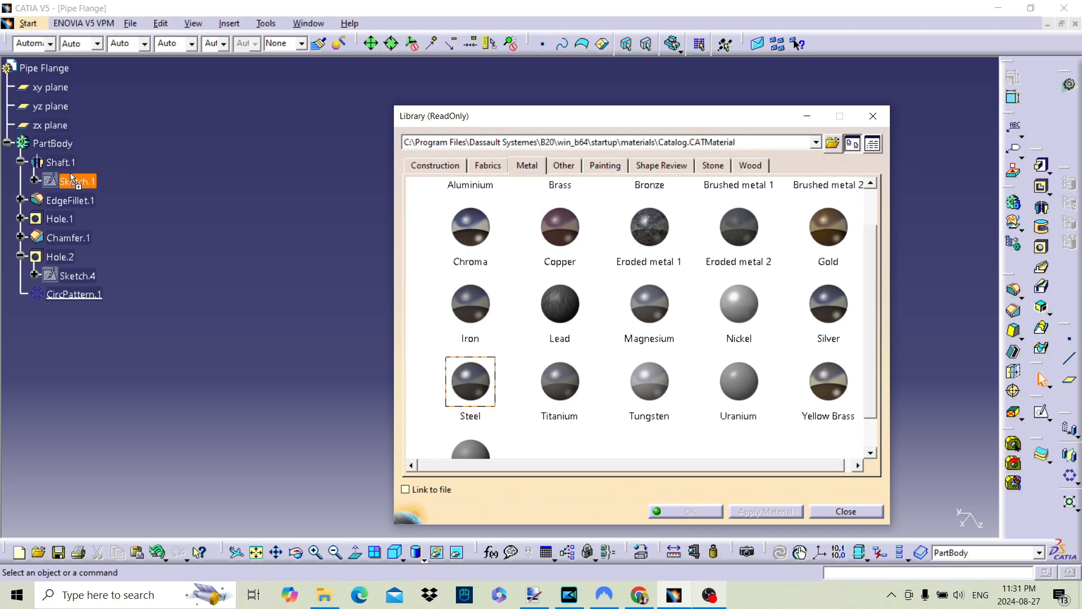
{"action": "left_click", "coordinate": [689, 511]}
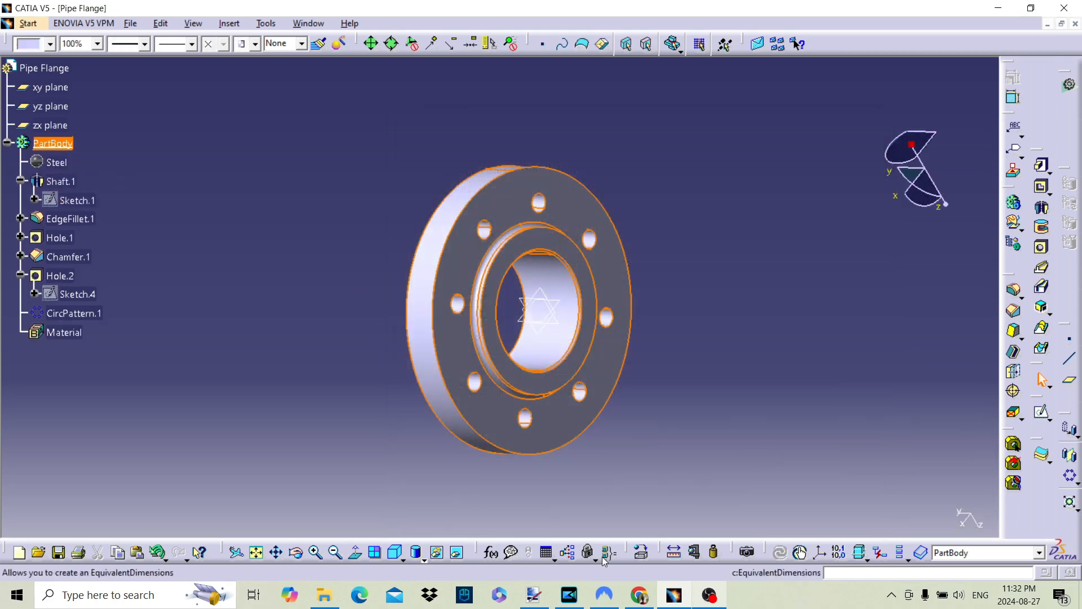
{"action": "left_click", "coordinate": [416, 557]}
{"action": "left_click", "coordinate": [439, 531]}
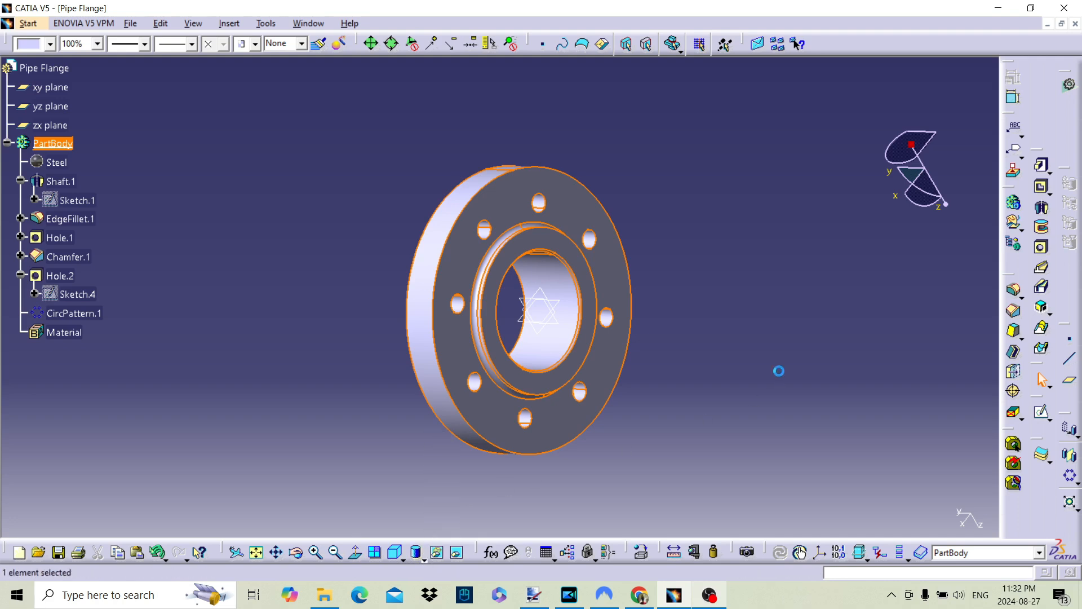
Hide the xy, yz and zx reference planes
{"action": "left_click", "coordinate": [67, 88]}
{"action": "right_click", "coordinate": [65, 130]}
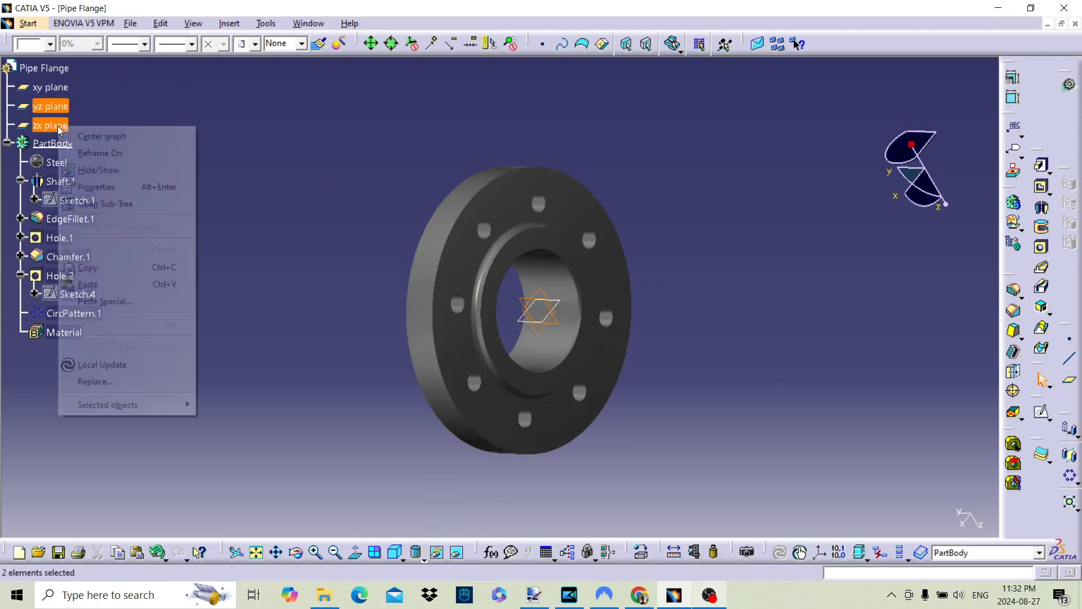
{"action": "left_click", "coordinate": [93, 170]}
{"action": "left_click", "coordinate": [52, 88]}
{"action": "right_click", "coordinate": [52, 88]}
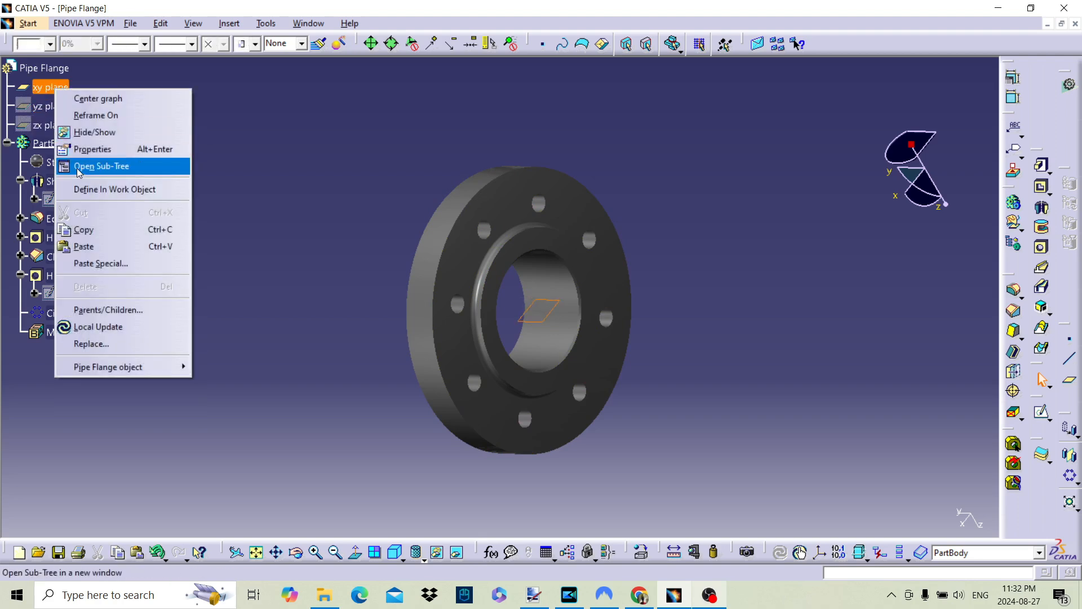
{"action": "left_click", "coordinate": [96, 130]}
{"action": "middle_click_drag", "start_coordinate": [671, 316], "coordinate": [254, 316]}
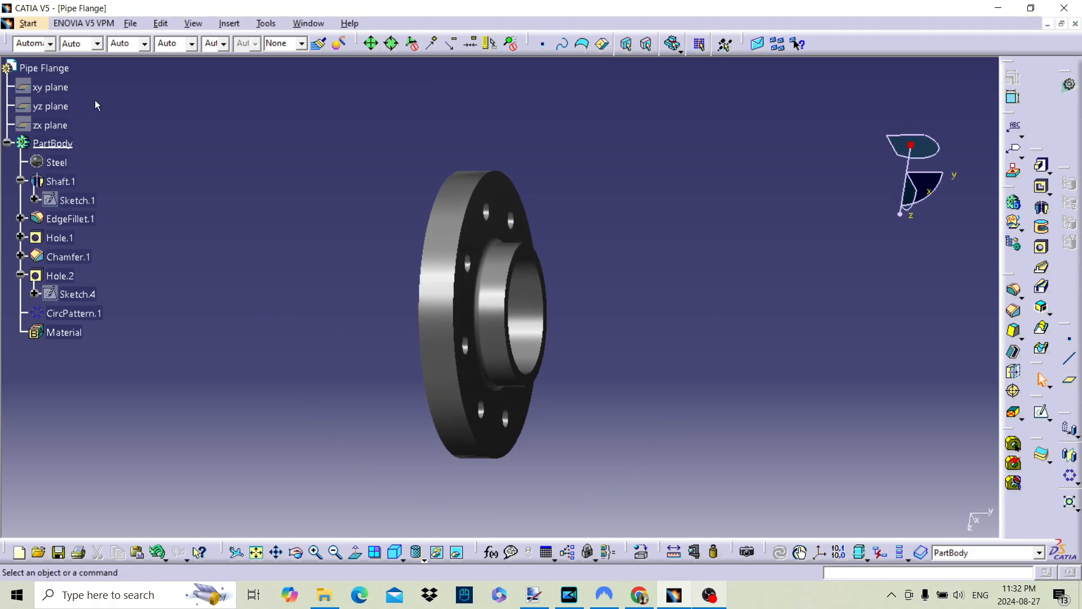
Set the flange disc's thickness to 0.6 in in the shaft's profile sketch and exit to the updated part
{"action": "double_click", "coordinate": [79, 201]}
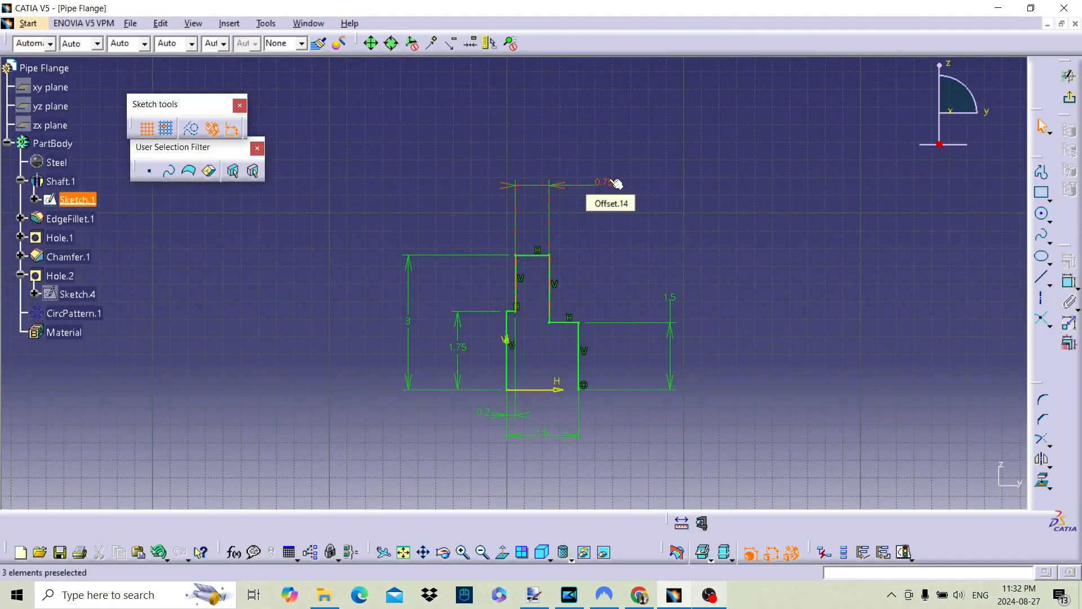
{"action": "double_click", "coordinate": [613, 184]}
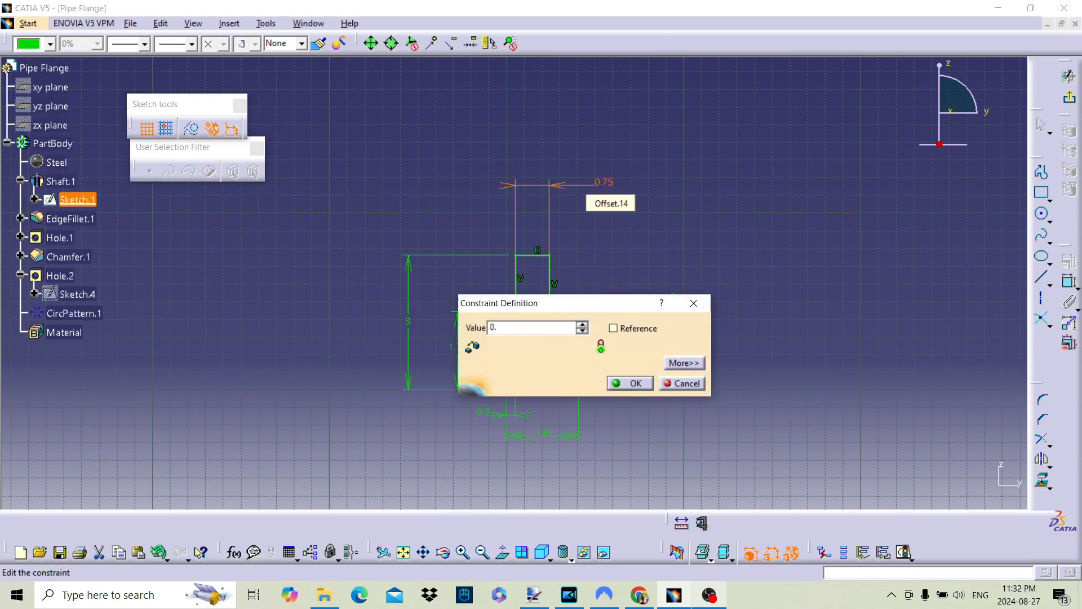
{"action": "key", "text": "Return"}
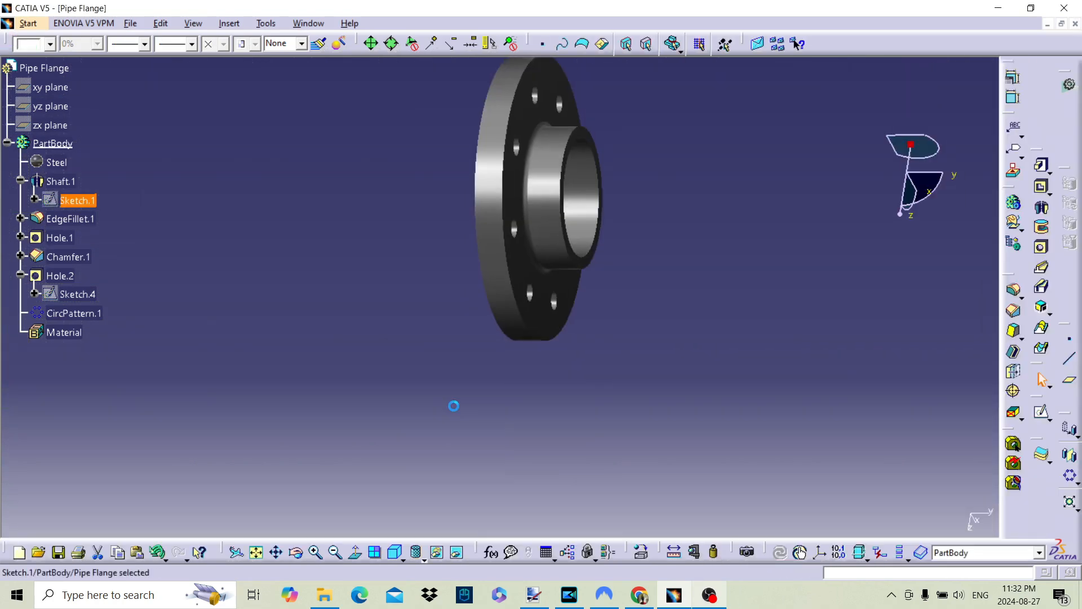
{"action": "mouse_move", "coordinate": [578, 293]}
{"action": "middle_mouse_down"}
{"action": "mouse_move", "coordinate": [655, 307]}
{"action": "mouse_move", "coordinate": [706, 301]}
{"action": "mouse_move", "coordinate": [573, 328]}
{"action": "middle_mouse_up"}
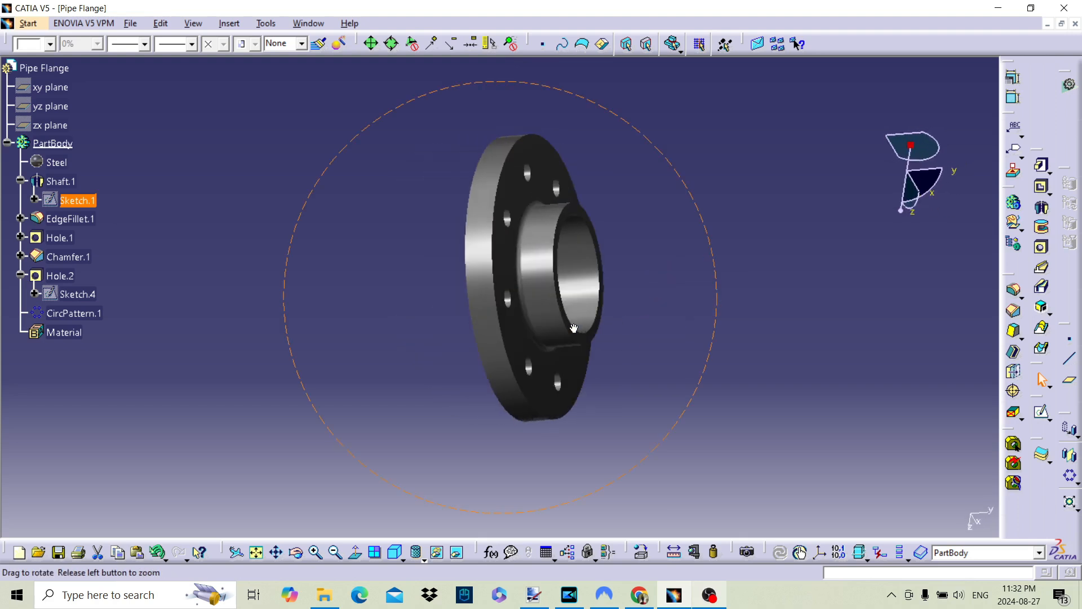
{"action": "middle_click_drag", "start_coordinate": [599, 227], "coordinate": [789, 332]}
{"action": "middle_click_drag", "start_coordinate": [428, 379], "coordinate": [688, 299]}
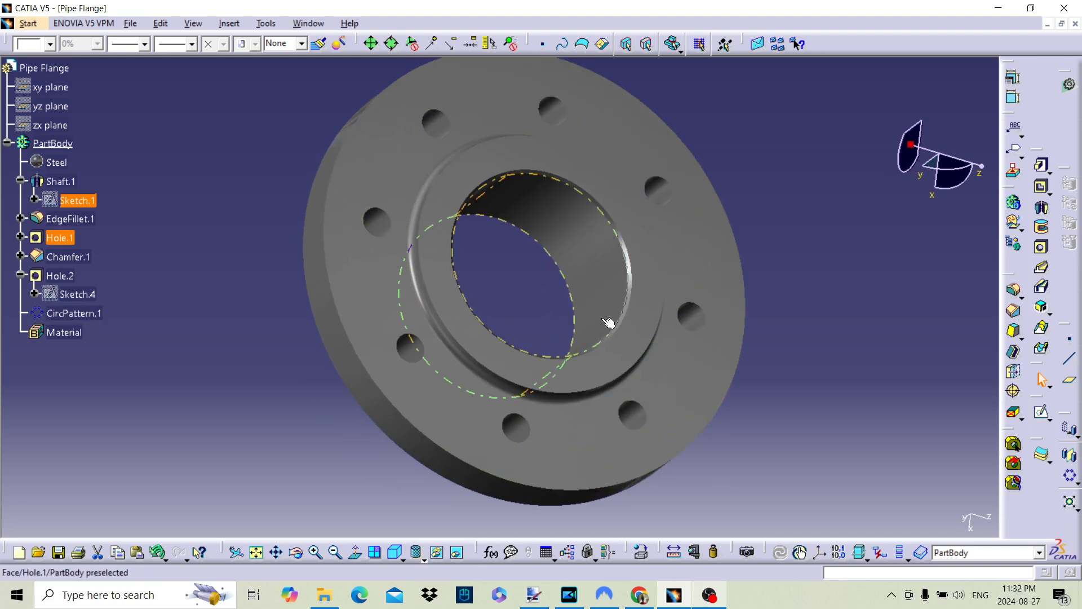
{"action": "mouse_move", "coordinate": [566, 301]}
{"action": "middle_mouse_down"}
{"action": "mouse_move", "coordinate": [566, 270]}
{"action": "mouse_move", "coordinate": [553, 302]}
{"action": "middle_mouse_up"}
{"action": "middle_click_drag", "start_coordinate": [671, 309], "coordinate": [669, 352]}
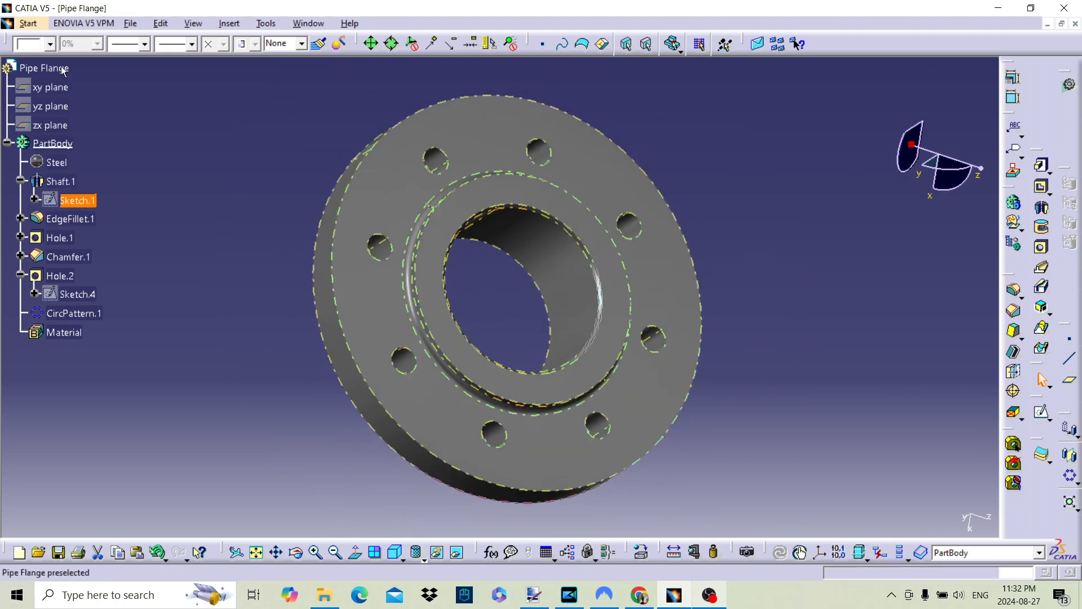
Save the part as Pipe Flange in CATPart format in the Tutorial folder
{"action": "left_click", "coordinate": [130, 23]}
{"action": "left_click", "coordinate": [147, 112]}
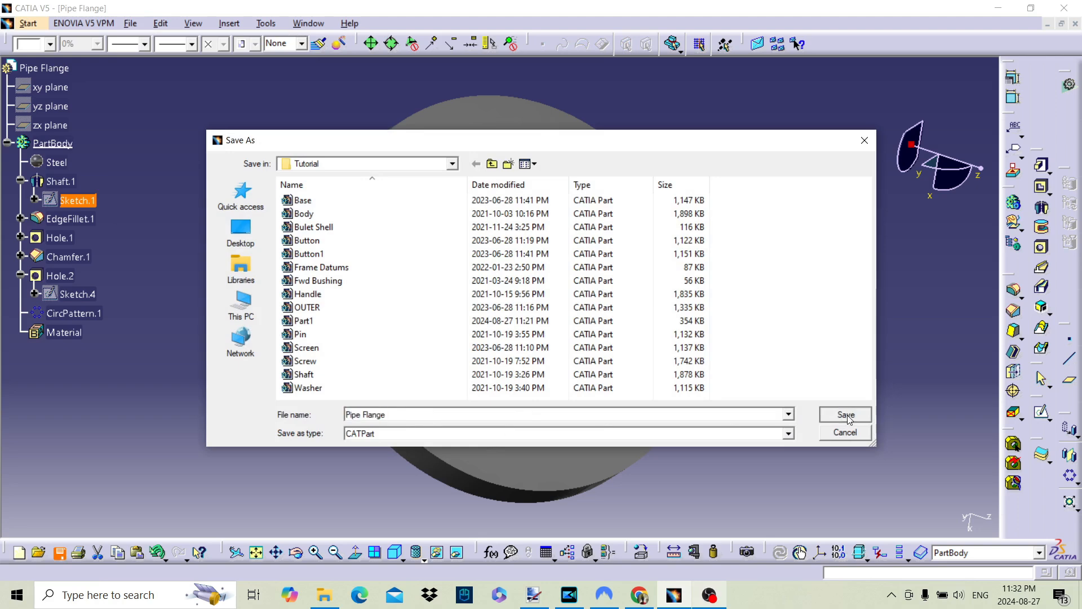
{"action": "left_click", "coordinate": [846, 416]}
{"action": "left_click", "coordinate": [747, 378]}
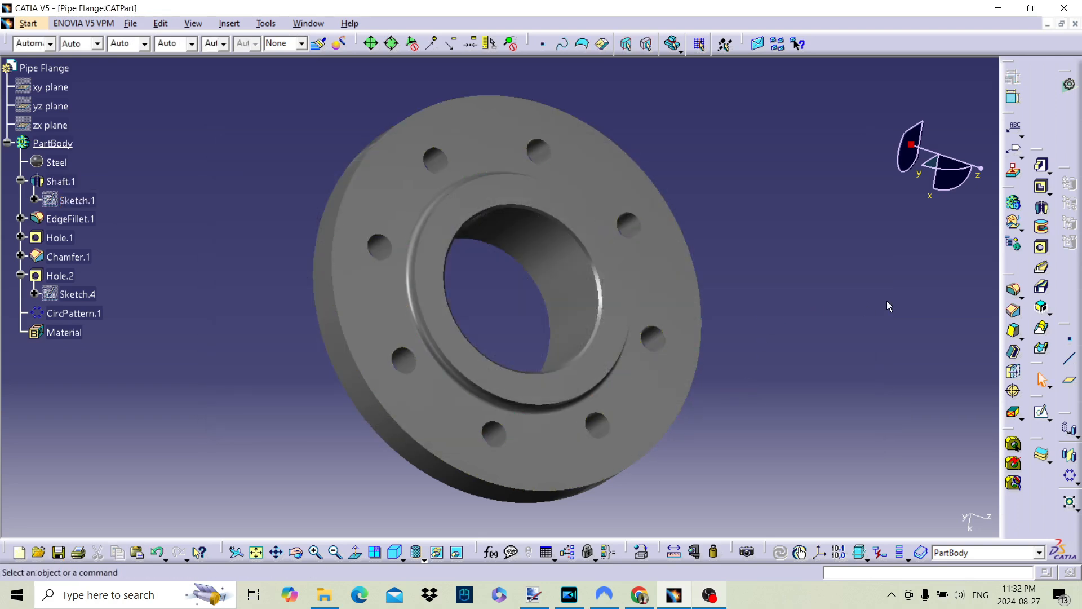
Unhide the xy reference plane and reveal it inside the central bore
{"action": "middle_click_drag", "start_coordinate": [543, 387], "coordinate": [550, 327]}
{"action": "right_click", "coordinate": [48, 87]}
{"action": "left_click", "coordinate": [161, 118]}
{"action": "middle_click_drag", "start_coordinate": [658, 306], "coordinate": [634, 253]}
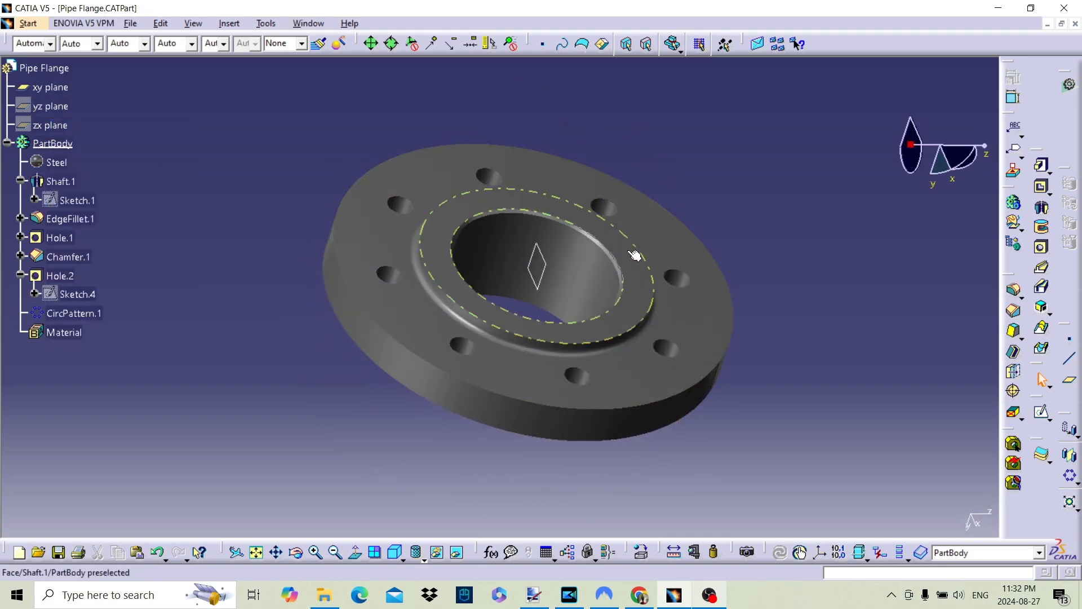
Open a sketch on the xy plane and cut the part by the sketch plane
{"action": "left_click", "coordinate": [543, 276]}
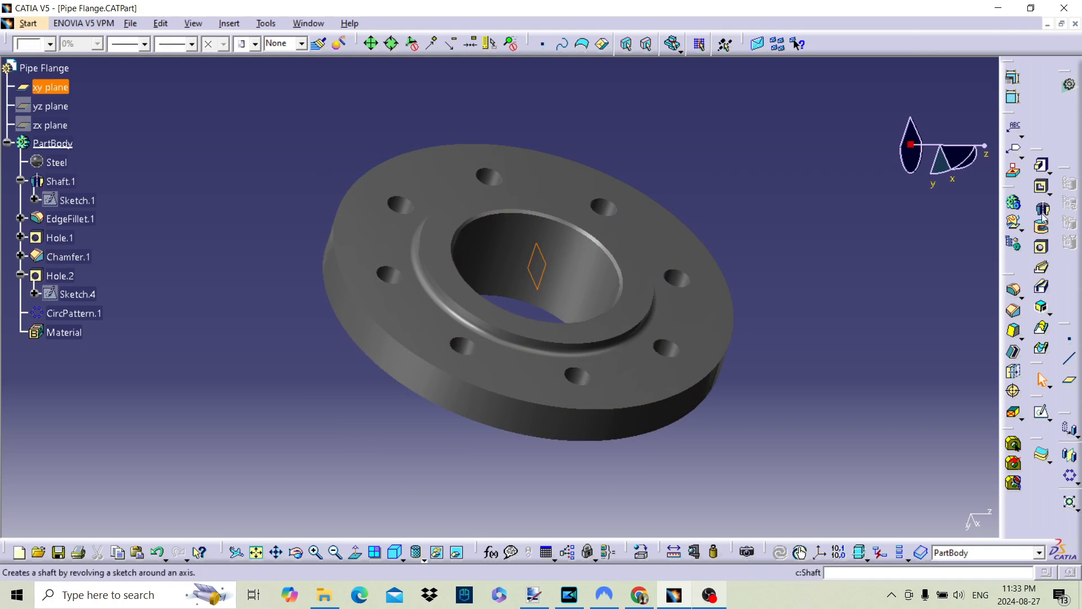
{"action": "left_click", "coordinate": [1042, 414]}
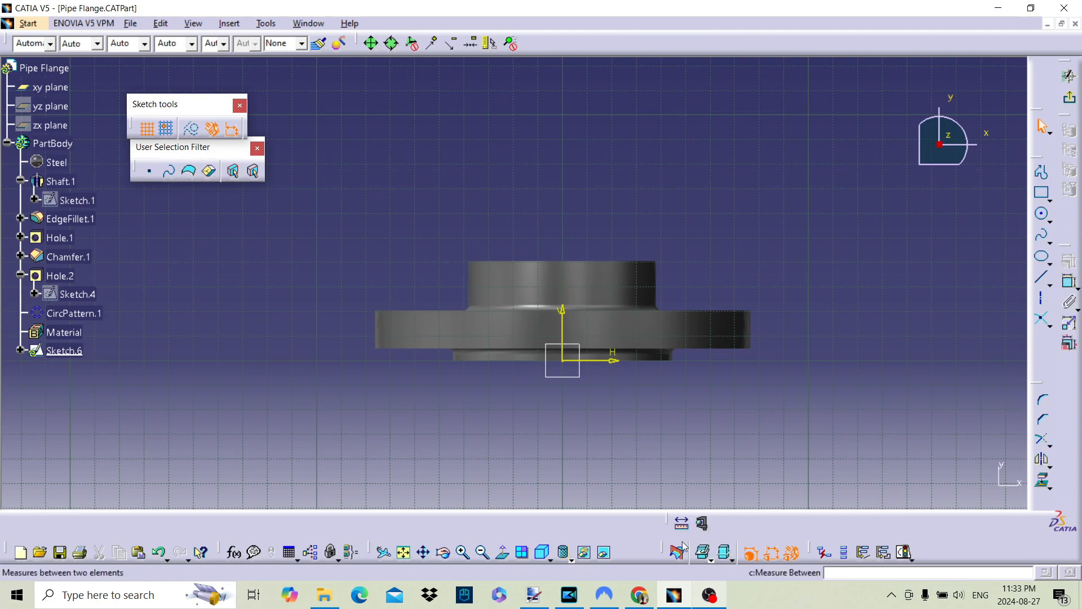
{"action": "left_click", "coordinate": [678, 556]}
Sketch a circle about 0.093 in in diameter centred on the raised face's edge and dimension its diameter
{"action": "scroll", "coordinate": [732, 298], "scroll_direction": "up", "scroll_amount": 6}
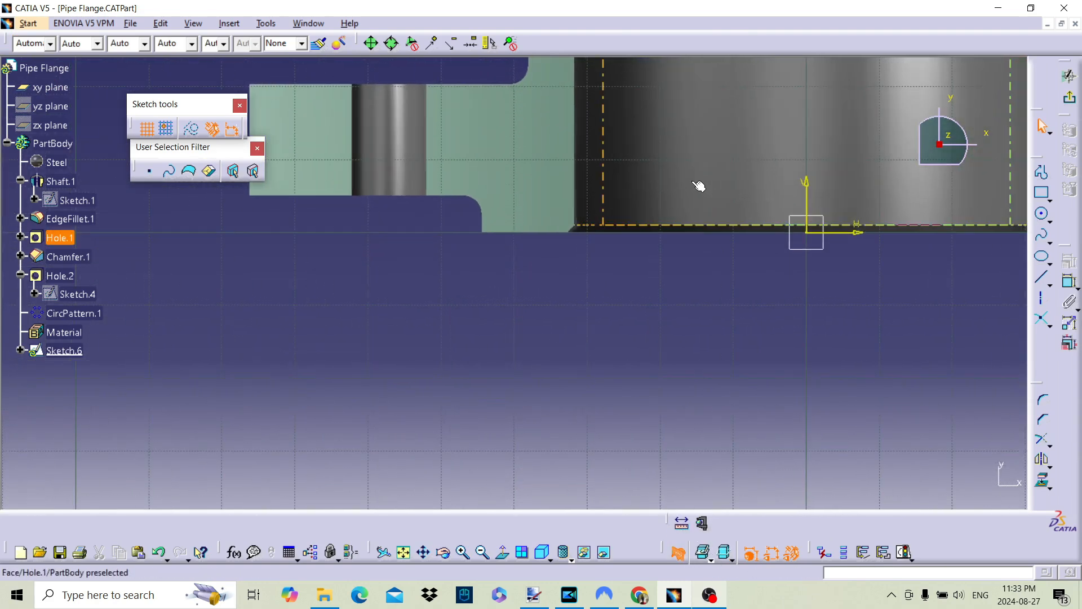
{"action": "scroll", "coordinate": [732, 262], "scroll_direction": "up", "scroll_amount": 2}
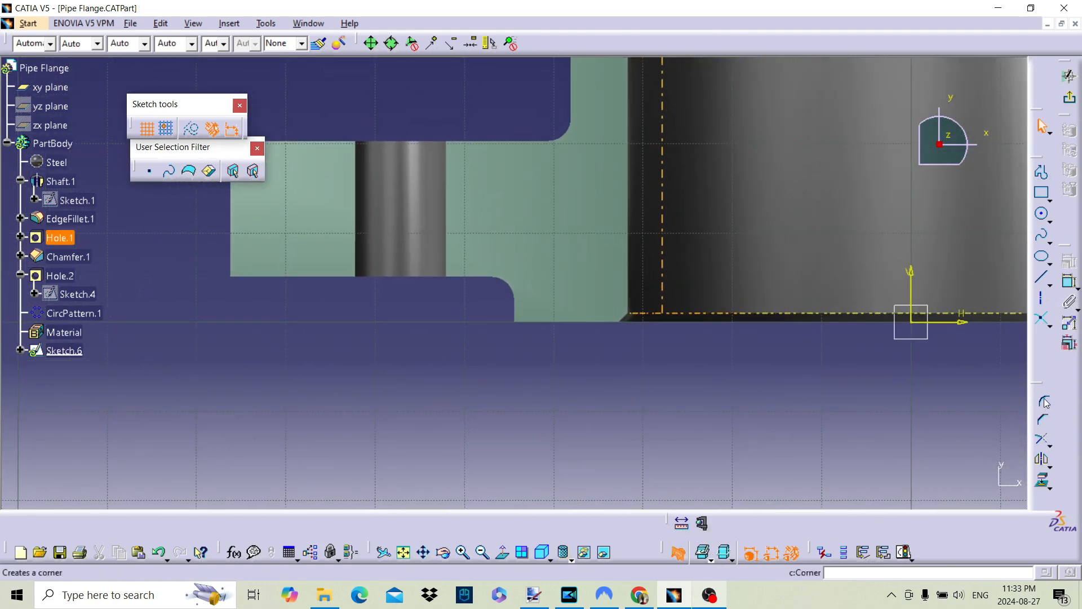
{"action": "left_click", "coordinate": [1043, 215]}
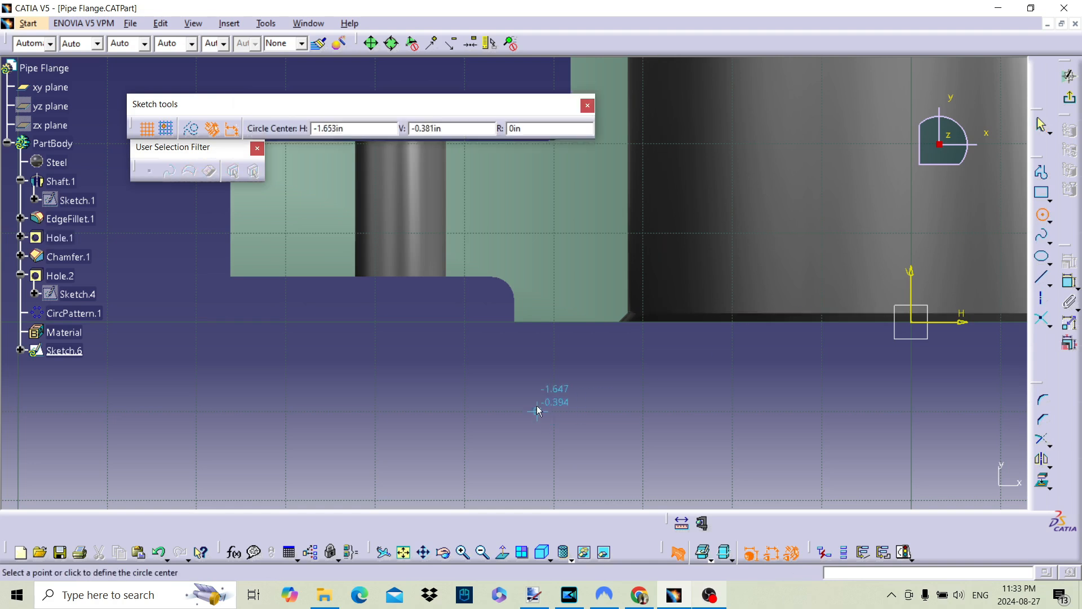
{"action": "left_click", "coordinate": [569, 323]}
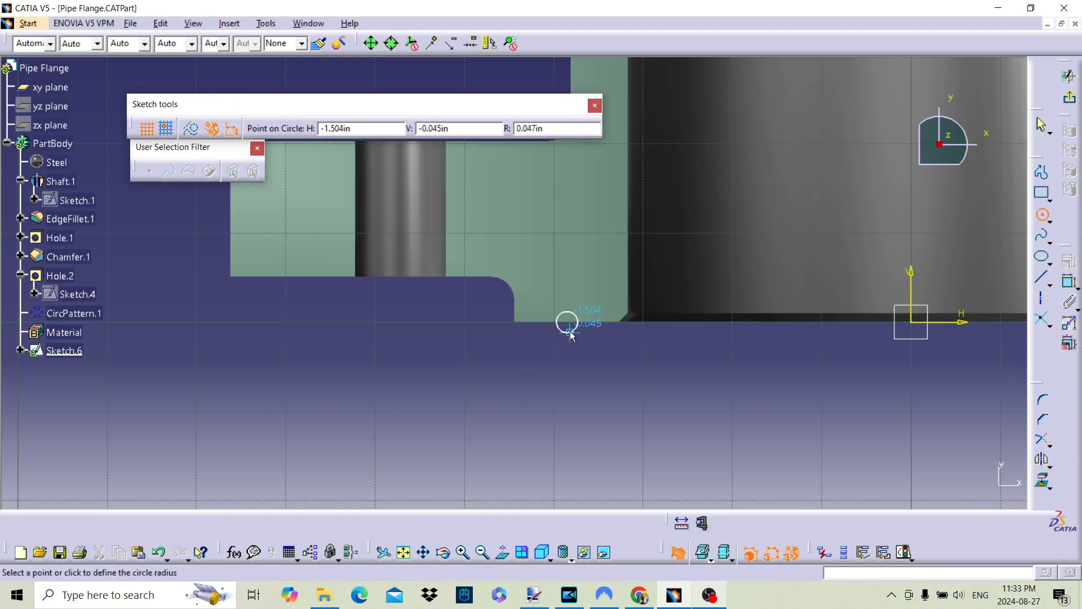
{"action": "left_click", "coordinate": [570, 335]}
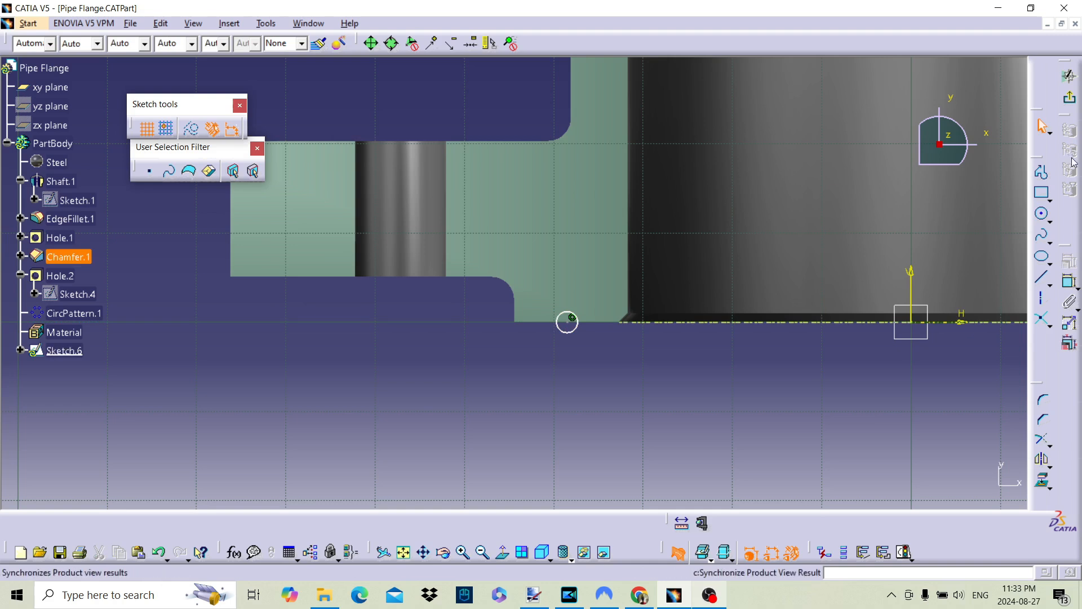
{"action": "left_click", "coordinate": [1070, 287]}
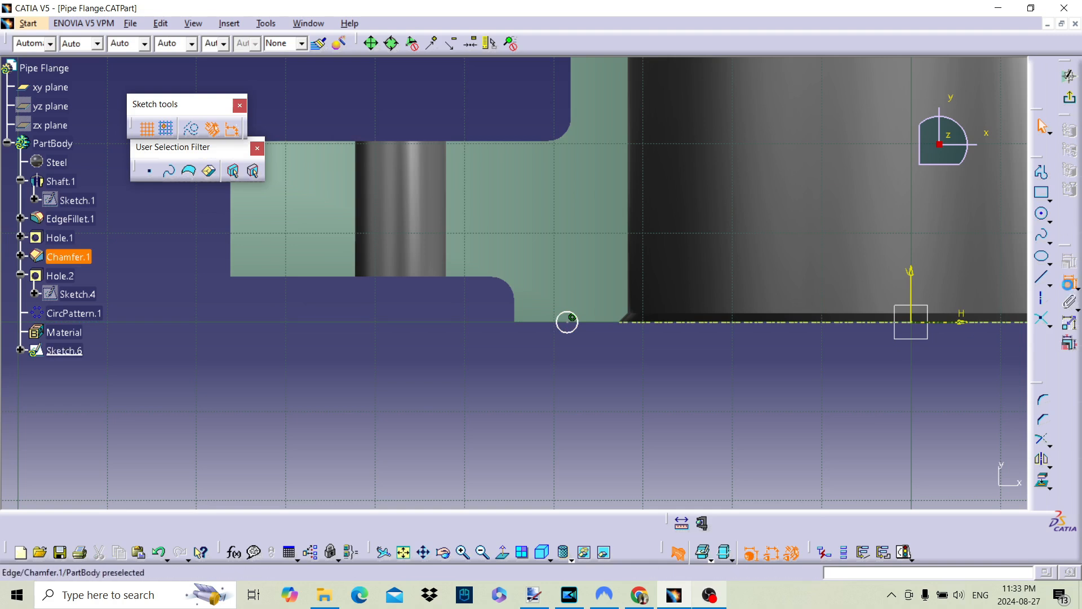
{"action": "left_click", "coordinate": [567, 320]}
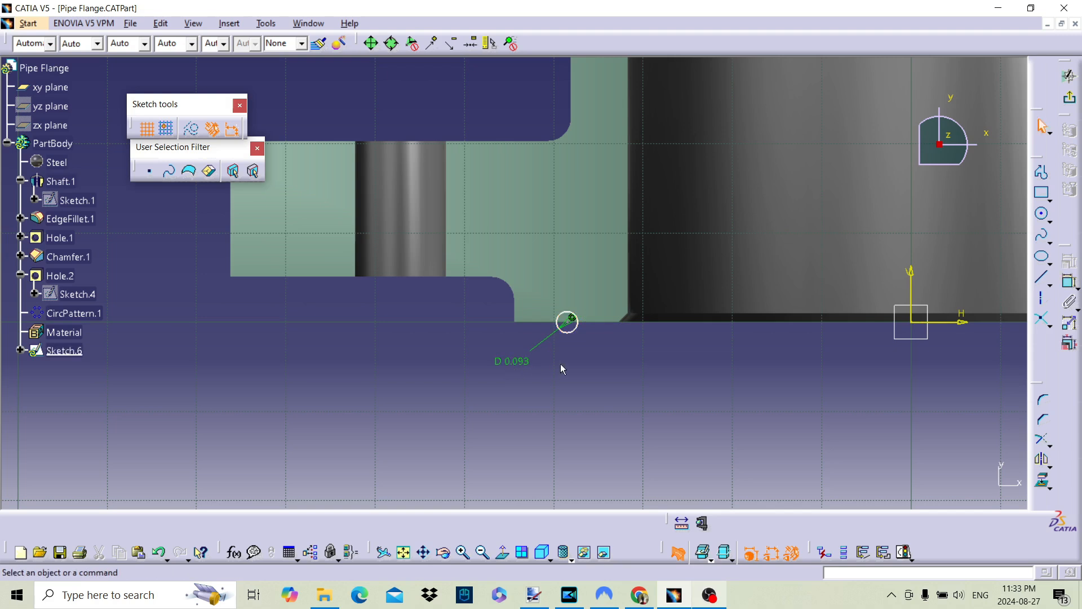
Dimension the distance from the small circle to the sketch's vertical axis and set it to 1.5 in
{"action": "left_click", "coordinate": [1070, 282]}
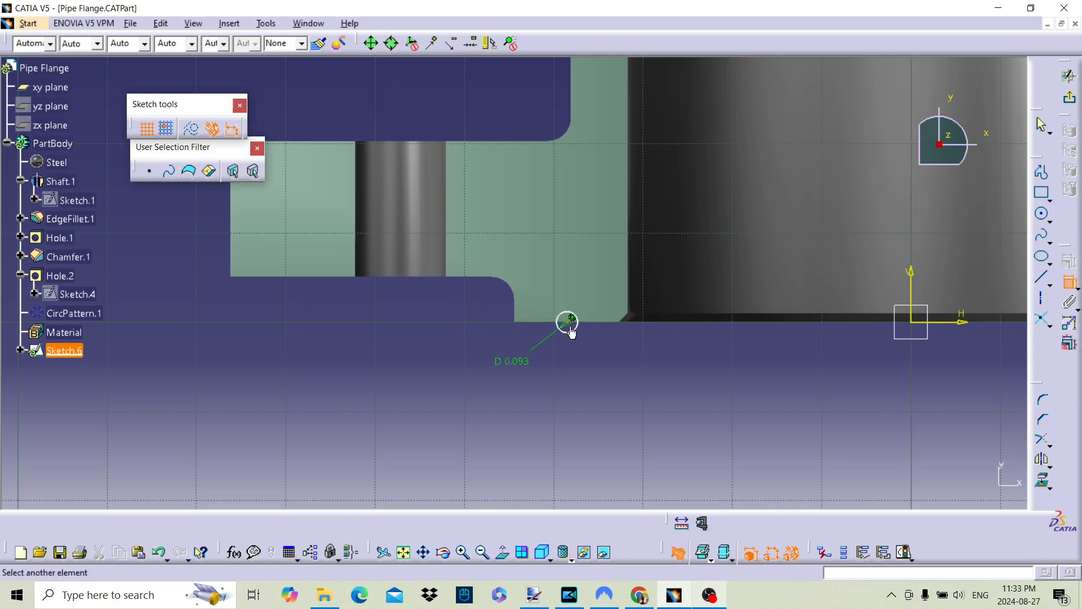
{"action": "left_click", "coordinate": [911, 281]}
{"action": "left_click", "coordinate": [729, 397]}
{"action": "double_click", "coordinate": [729, 397]}
{"action": "type", "text": "1.5"}
{"action": "key", "text": "Return"}
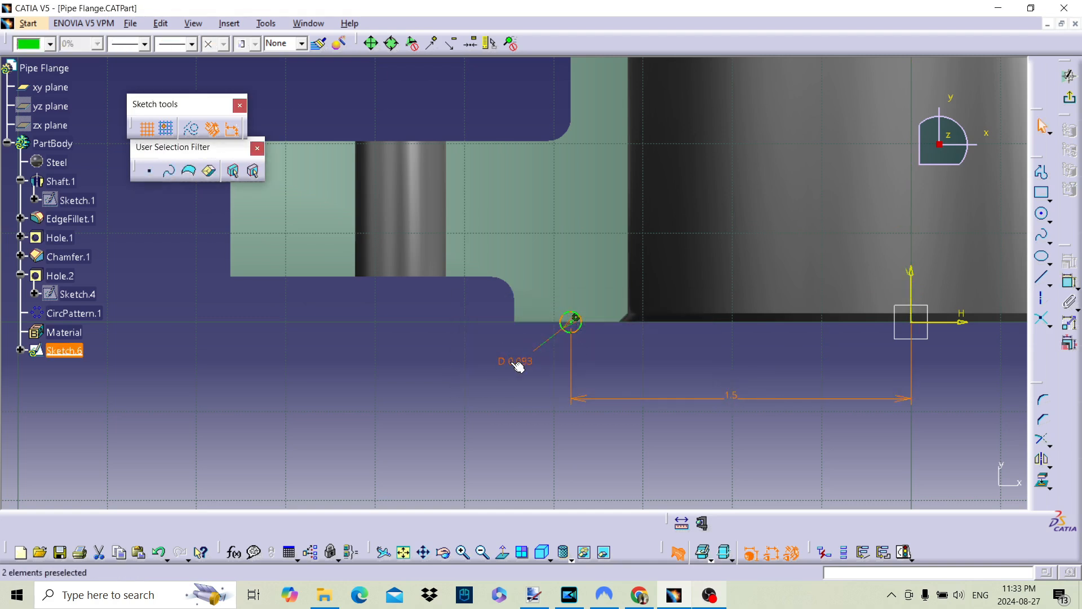
Set the small circle's diameter to 0.1 in and exit the sketch
{"action": "double_click", "coordinate": [512, 362]}
{"action": "type", "text": "0"}
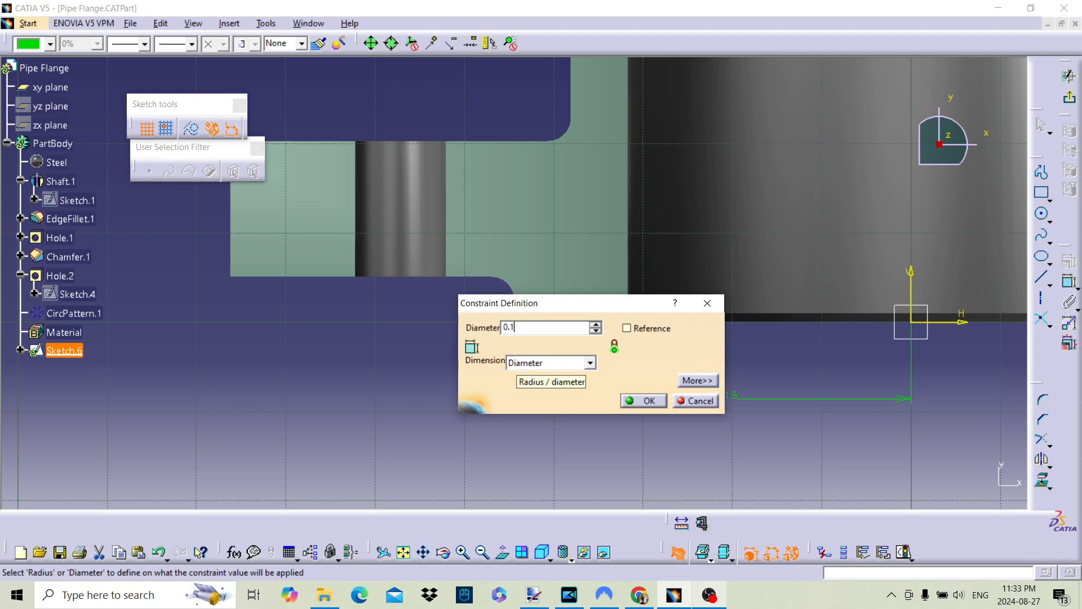
{"action": "type", "text": ".1"}
{"action": "key", "text": "Return"}
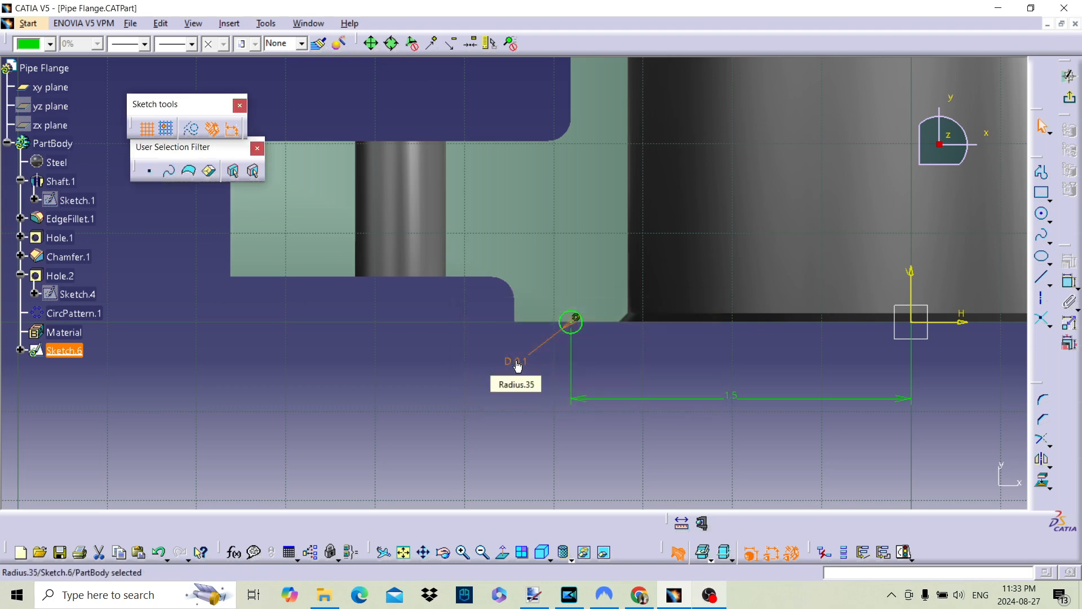
{"action": "left_click", "coordinate": [1069, 106]}
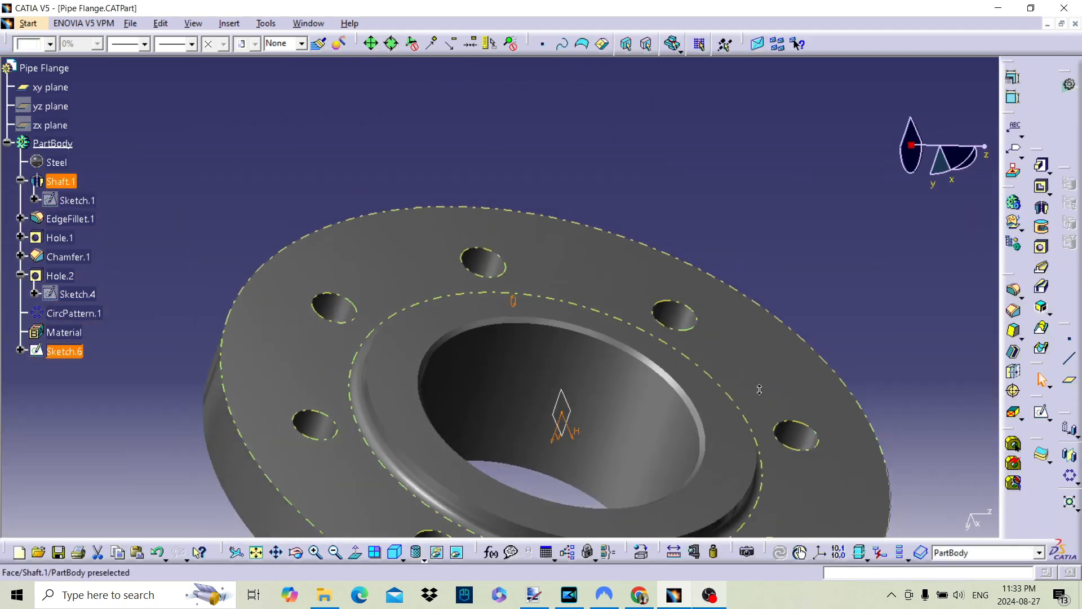
Cut a 360-degree groove in the raised face by revolving the circle sketch around the central bore's axis
{"action": "middle_click_drag", "start_coordinate": [759, 389], "coordinate": [551, 345]}
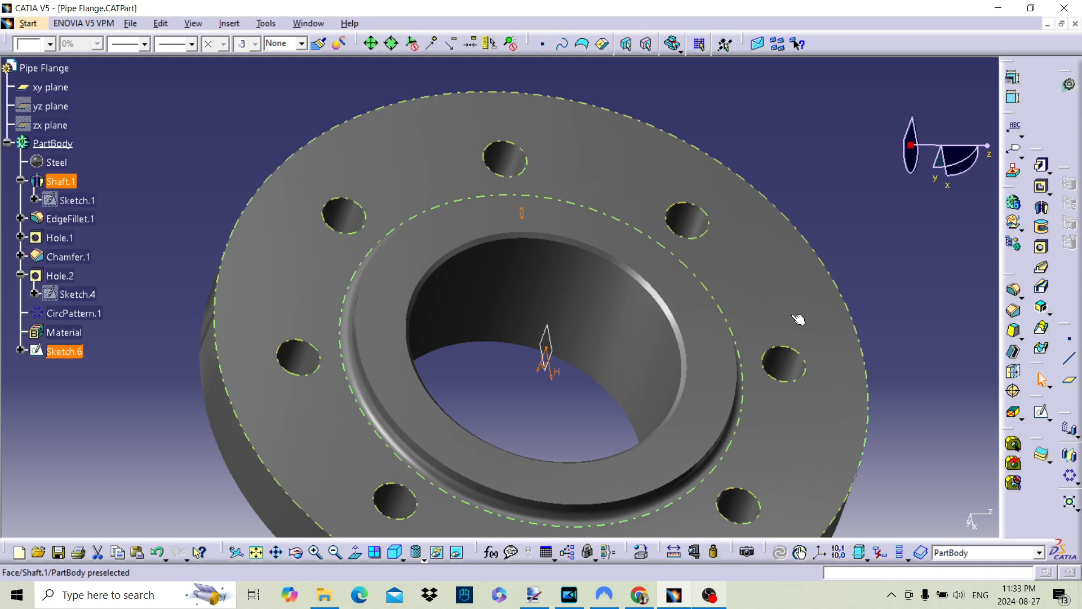
{"action": "left_click", "coordinate": [1042, 228]}
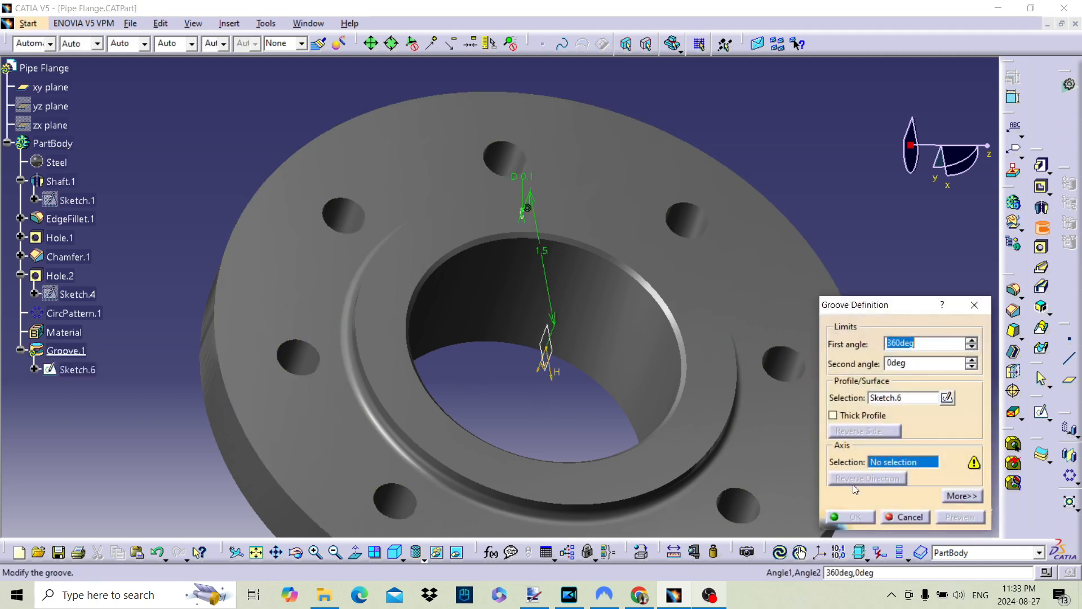
{"action": "left_click", "coordinate": [599, 311]}
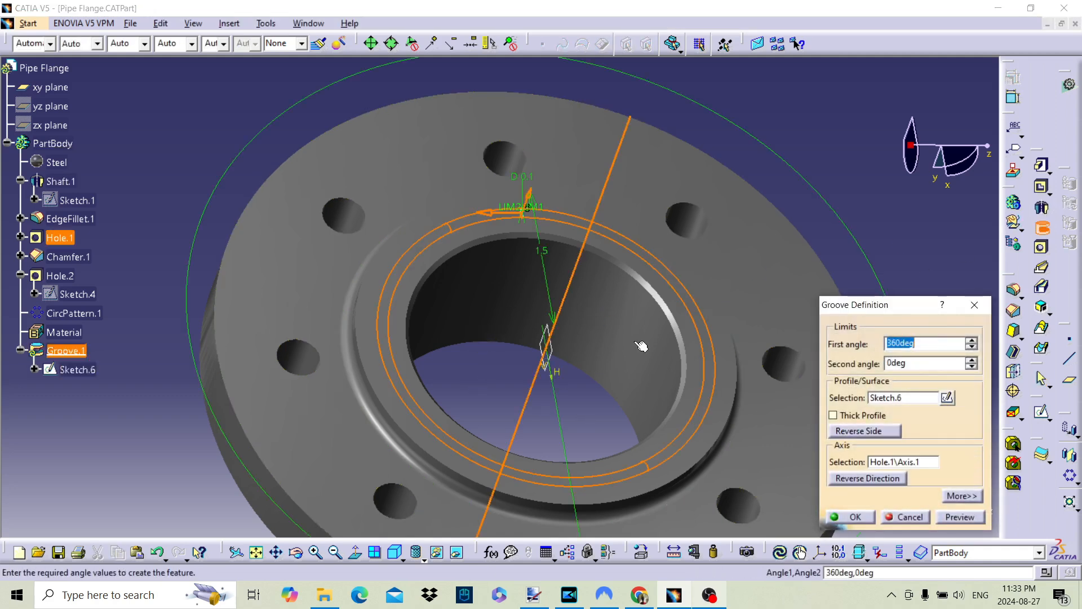
{"action": "left_click", "coordinate": [849, 517]}
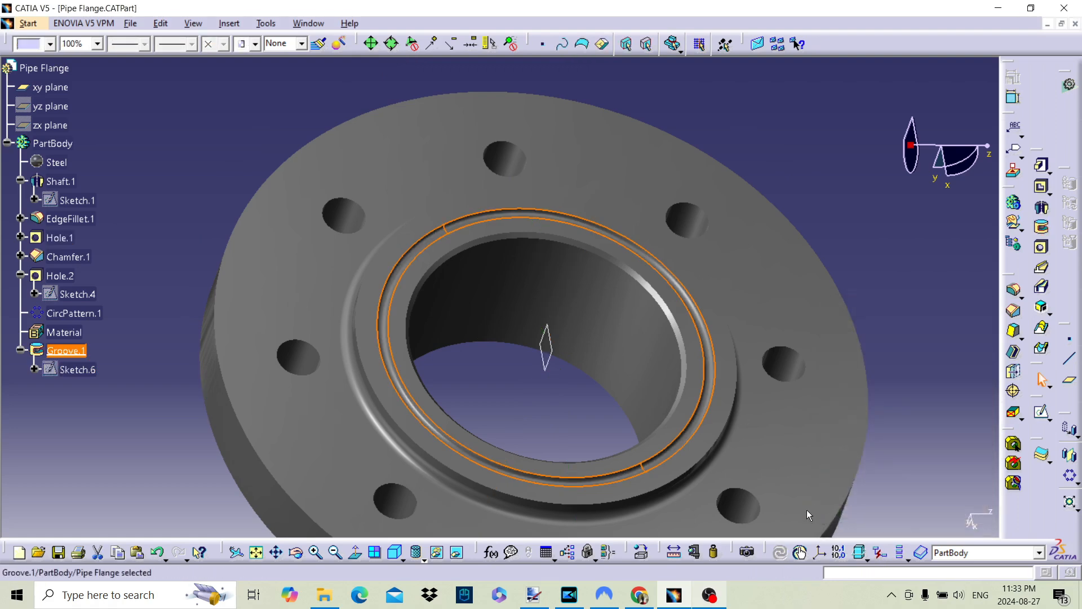
{"action": "left_click", "coordinate": [168, 149]}
{"action": "middle_click_drag", "start_coordinate": [502, 332], "coordinate": [518, 307]}
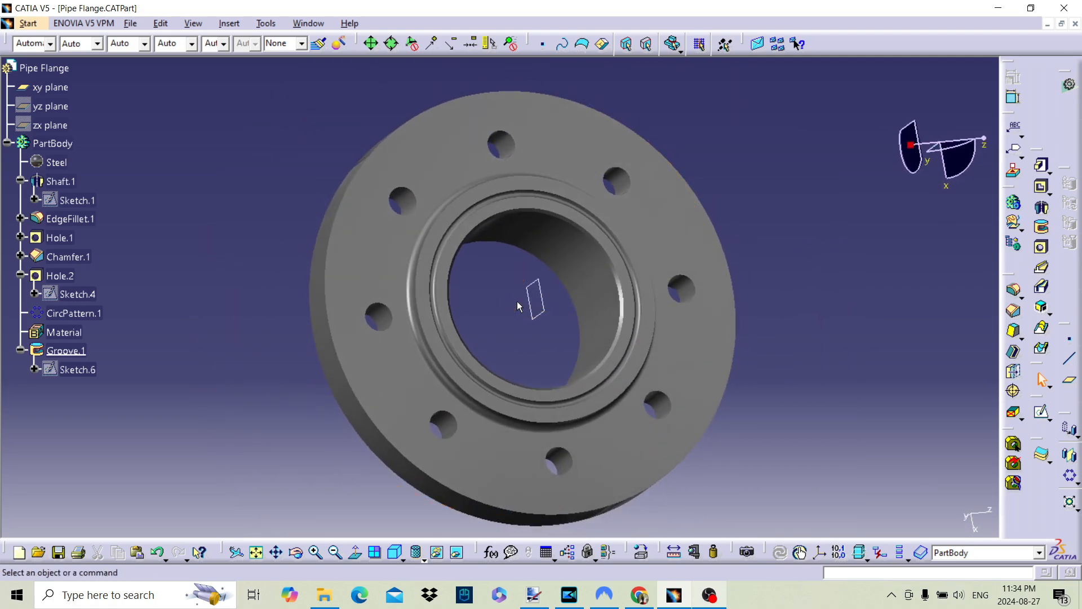
Reopen the groove's profile sketch and set the circle's distance from the vertical axis to 1.45 in
{"action": "left_click", "coordinate": [70, 368]}
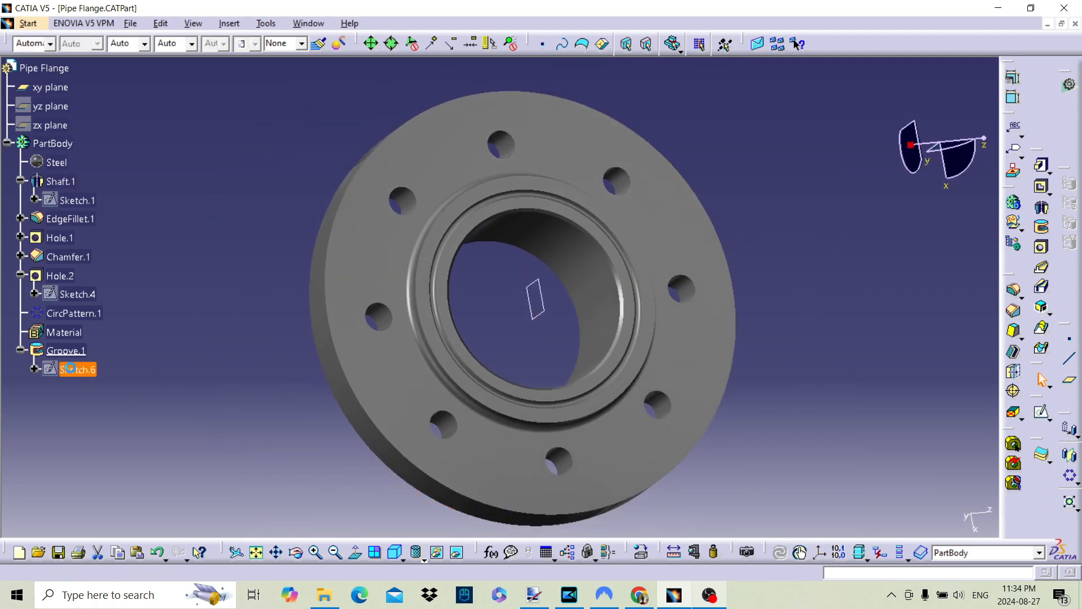
{"action": "double_click", "coordinate": [70, 368]}
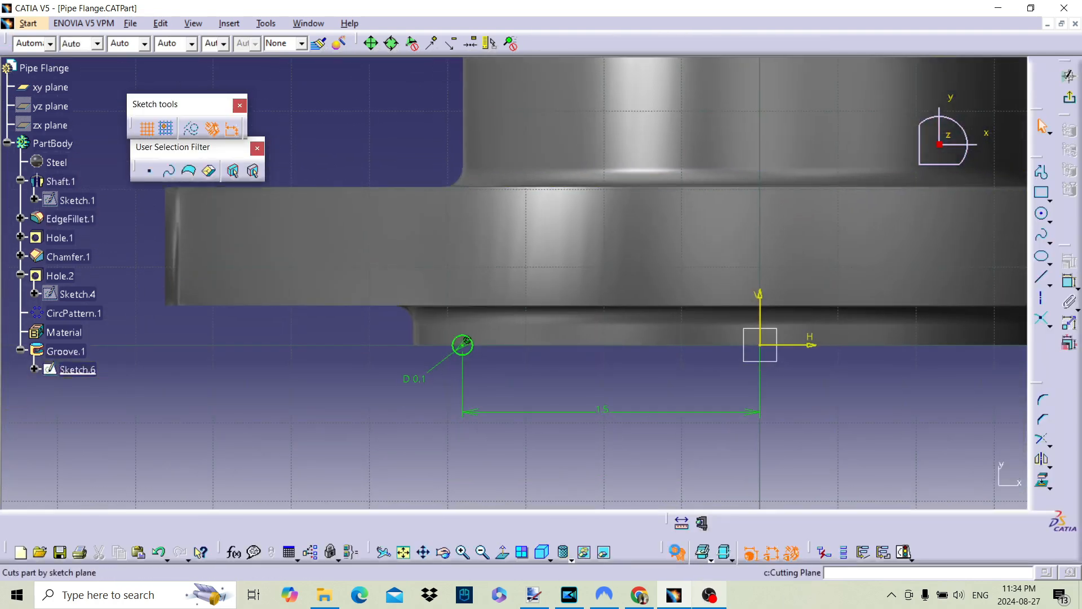
{"action": "middle_click_drag", "start_coordinate": [671, 498], "coordinate": [726, 459]}
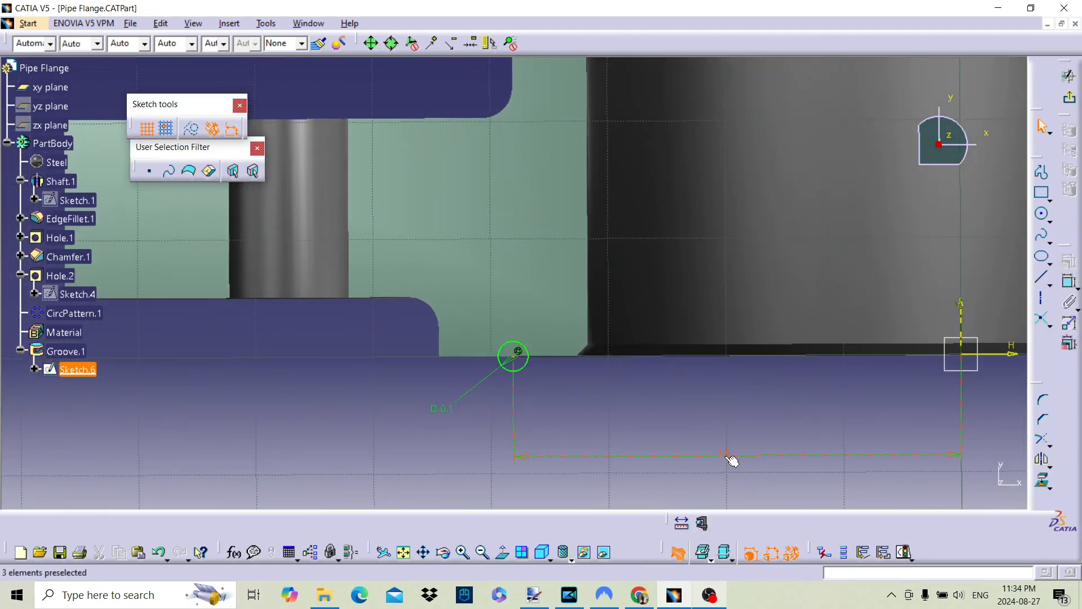
{"action": "double_click", "coordinate": [728, 457]}
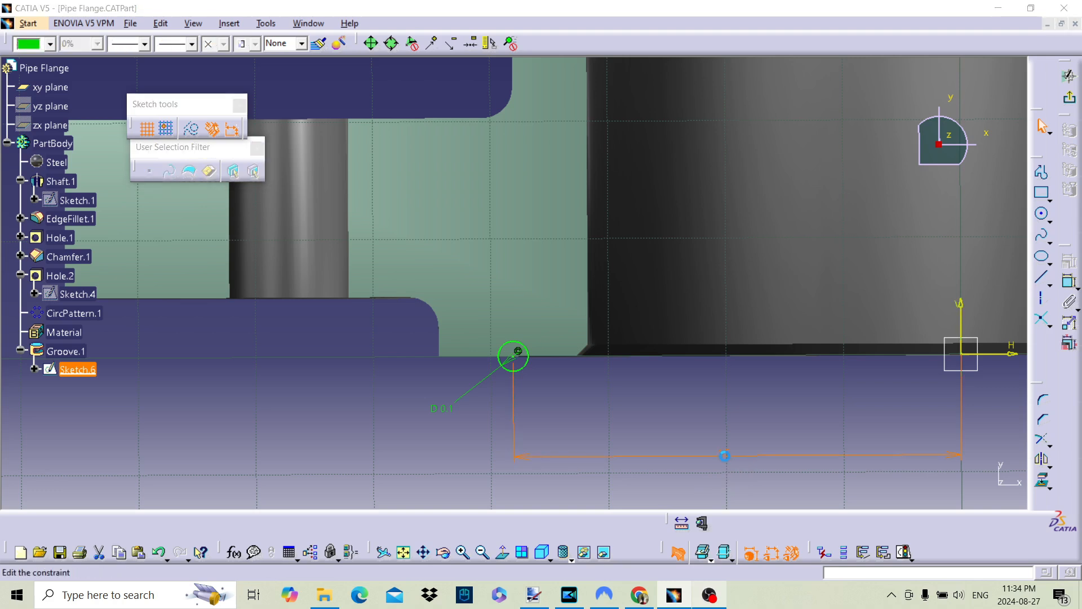
{"action": "type", "text": "1.45in"}
{"action": "key", "text": "Return"}
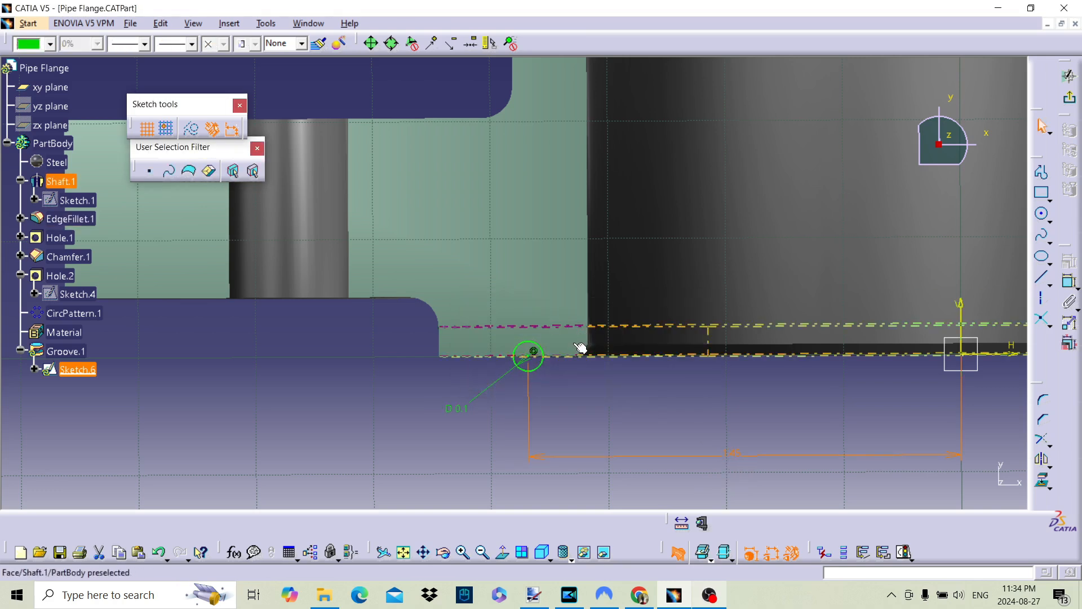
Reduce the groove circle's distance from the vertical axis to 1.4 in
{"action": "double_click", "coordinate": [735, 453]}
{"action": "type", "text": "1.4in"}
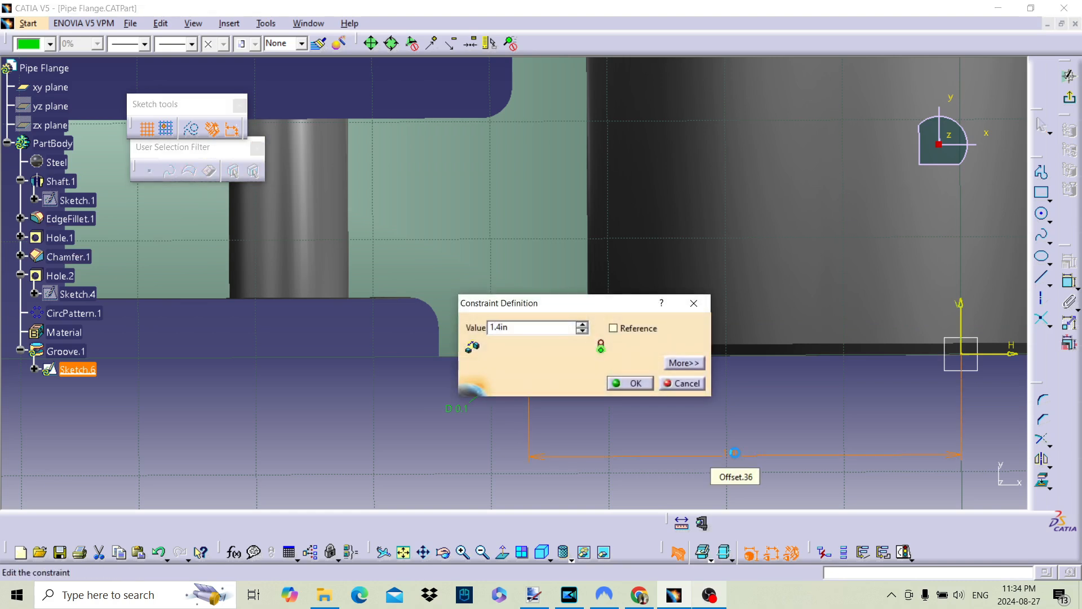
{"action": "key", "text": "Return"}
{"action": "left_click", "coordinate": [796, 412]}
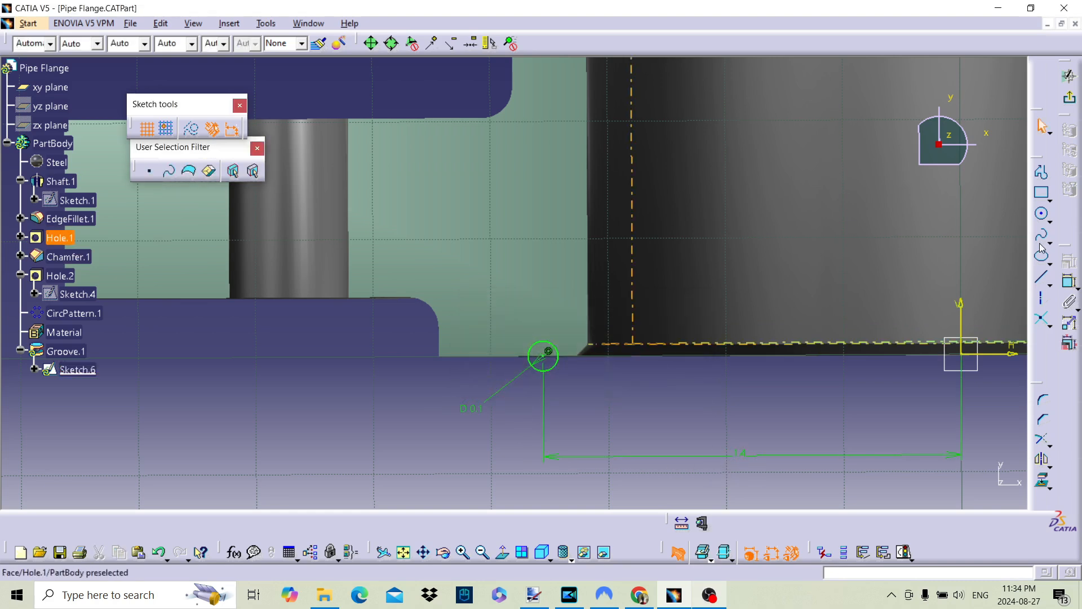
Sketch a second circle on the raised face's edge, outward of the existing groove circle, and set its diameter to 0.1 in
{"action": "left_click", "coordinate": [1043, 216]}
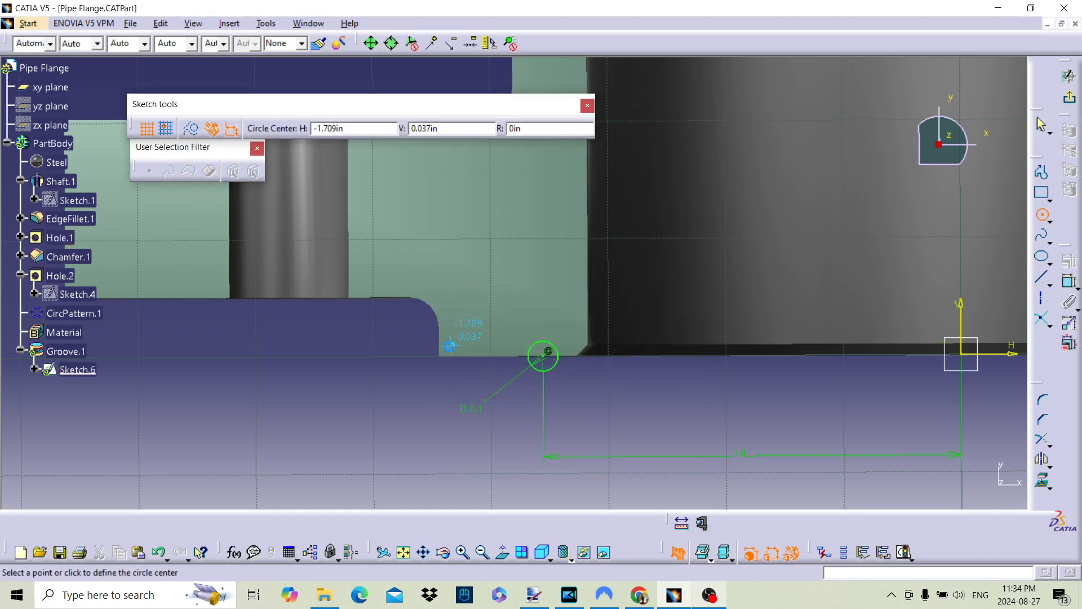
{"action": "left_click", "coordinate": [485, 357]}
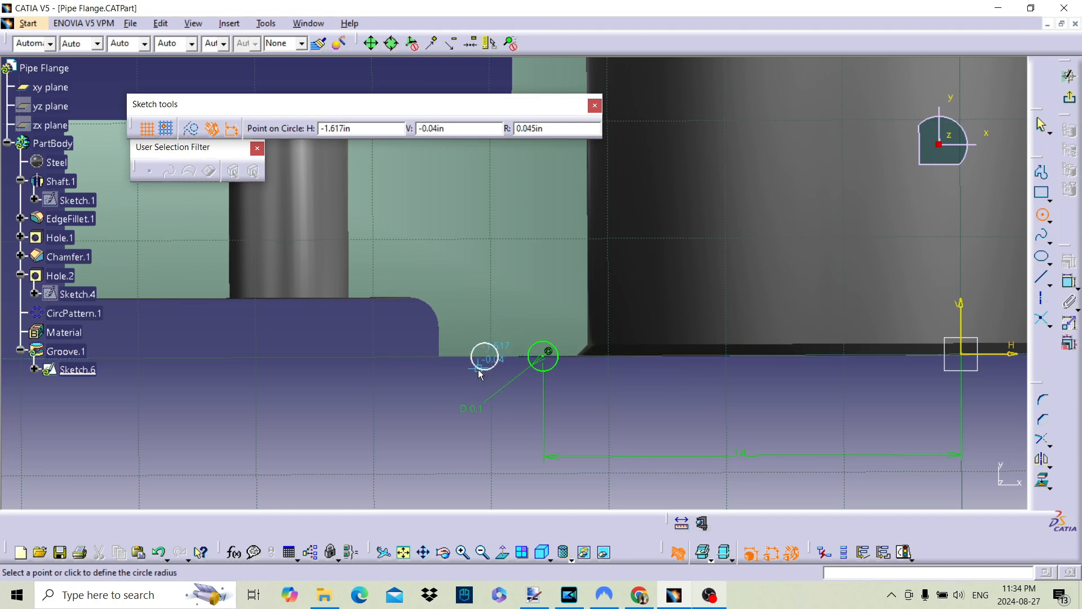
{"action": "left_click", "coordinate": [476, 370]}
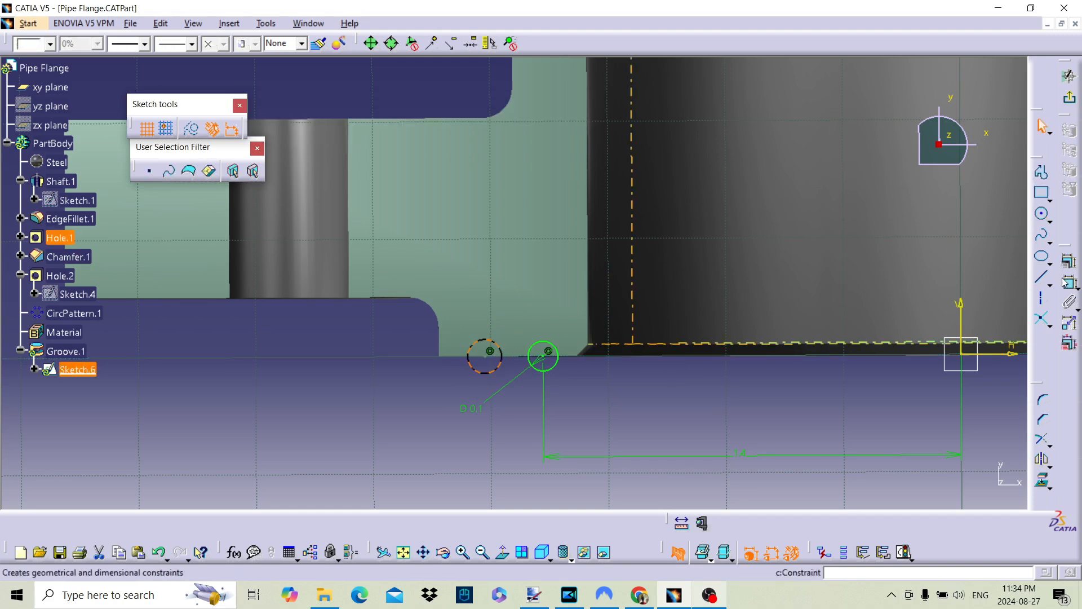
{"action": "left_click", "coordinate": [385, 423]}
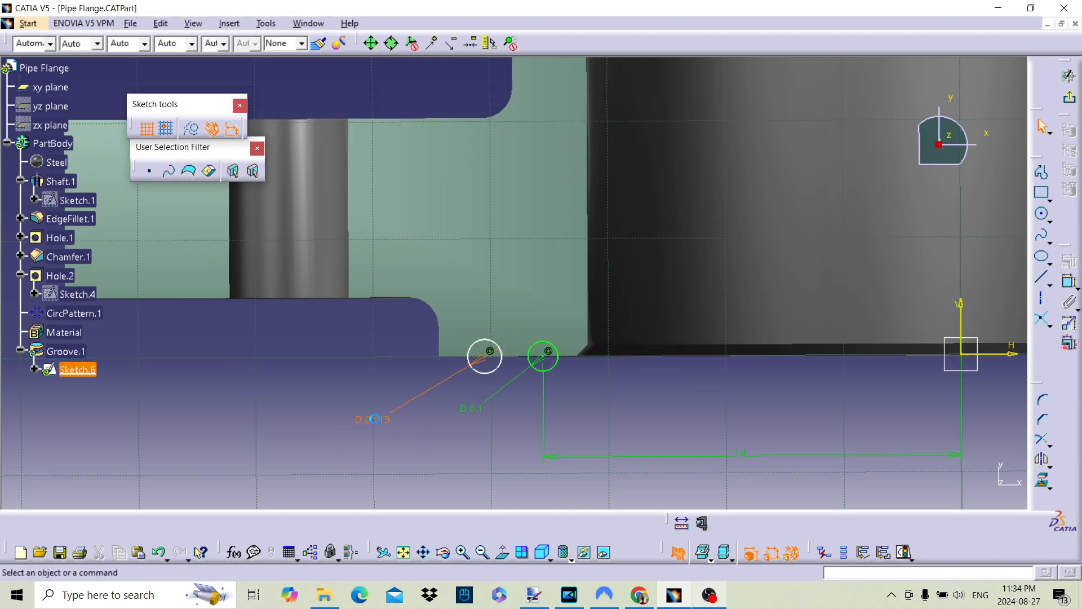
{"action": "double_click", "coordinate": [374, 419]}
{"action": "type", "text": "0.1"}
{"action": "key", "text": "Return"}
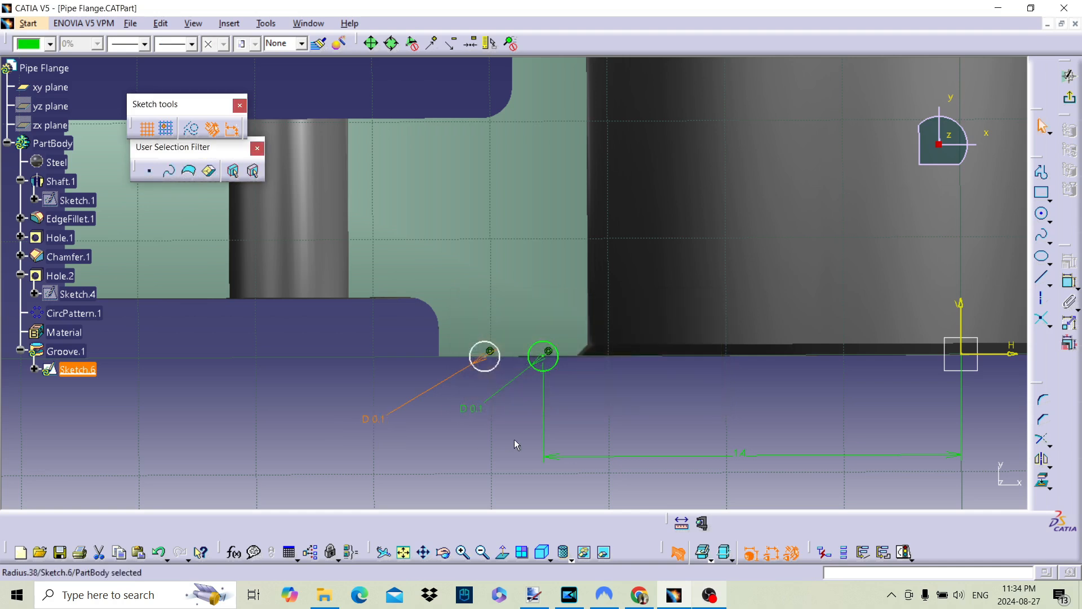
Dimension the horizontal spacing between the two groove circles as 0.2 in and exit the sketch to update the groove
{"action": "left_click", "coordinate": [1067, 284]}
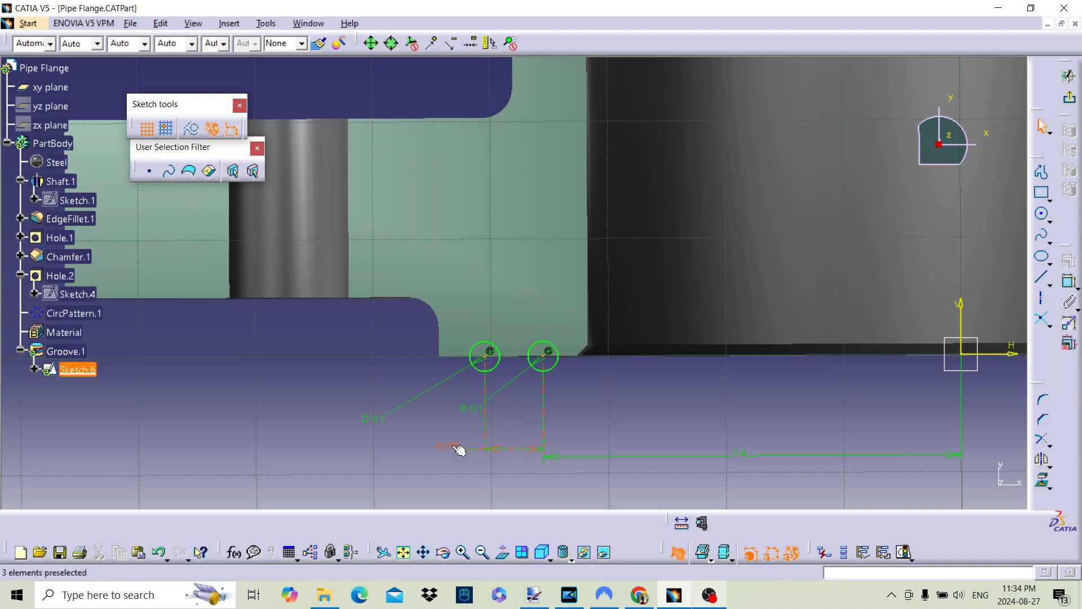
{"action": "double_click", "coordinate": [459, 449]}
{"action": "type", "text": "0.2"}
{"action": "key", "text": "Return"}
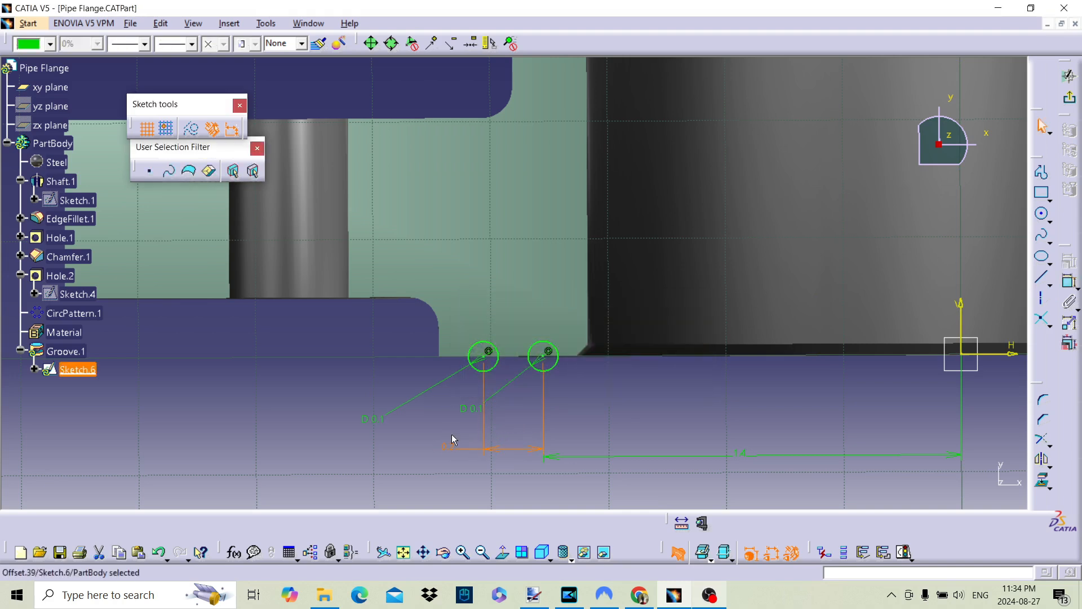
{"action": "left_click", "coordinate": [1070, 100]}
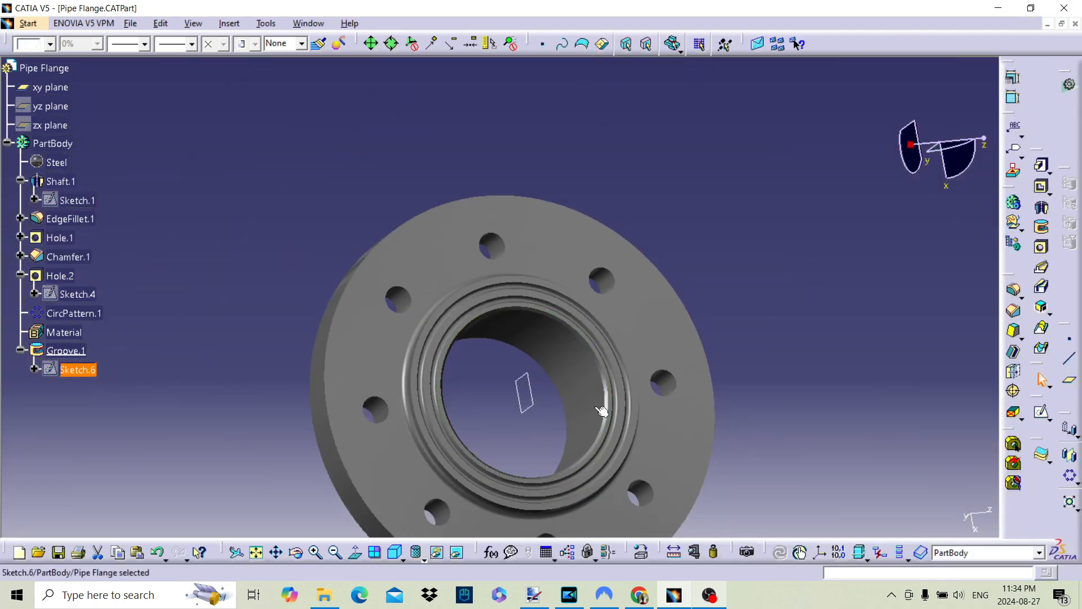
Hide the xy plane so only the flange body is displayed
{"action": "left_click", "coordinate": [692, 237]}
{"action": "mouse_move", "coordinate": [447, 380]}
{"action": "middle_mouse_down"}
{"action": "mouse_move", "coordinate": [396, 307]}
{"action": "mouse_move", "coordinate": [432, 347]}
{"action": "middle_mouse_up"}
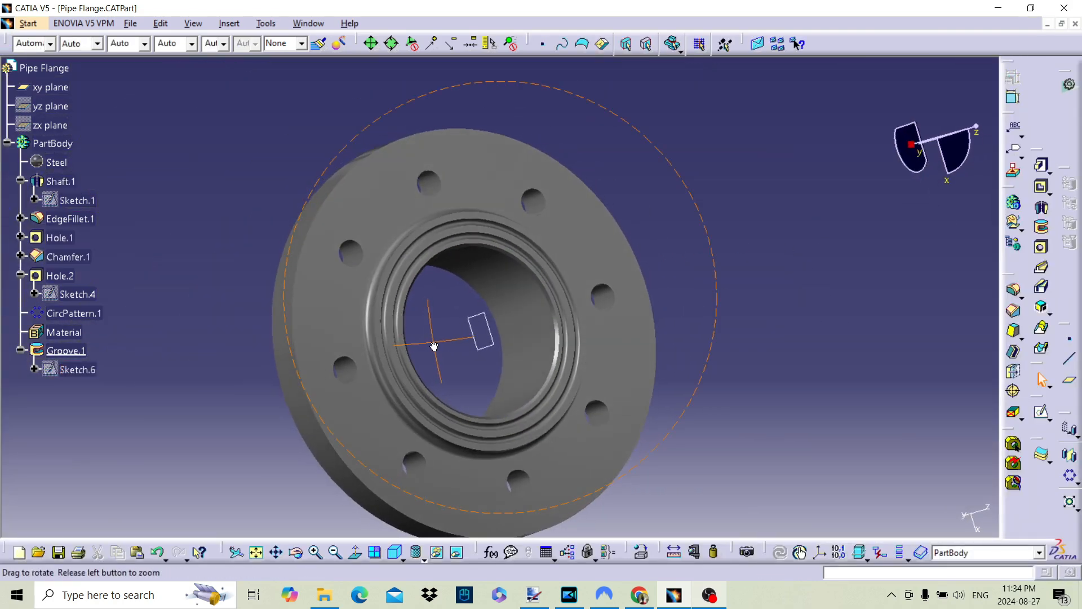
{"action": "right_click", "coordinate": [482, 347]}
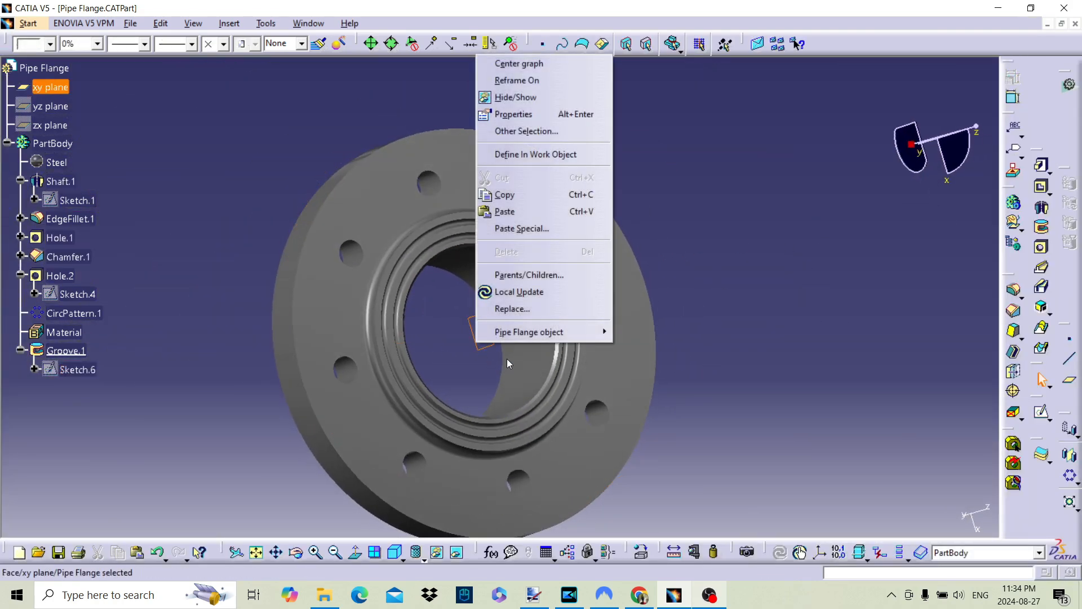
{"action": "left_click", "coordinate": [510, 92]}
{"action": "middle_click_drag", "start_coordinate": [592, 348], "coordinate": [592, 294]}
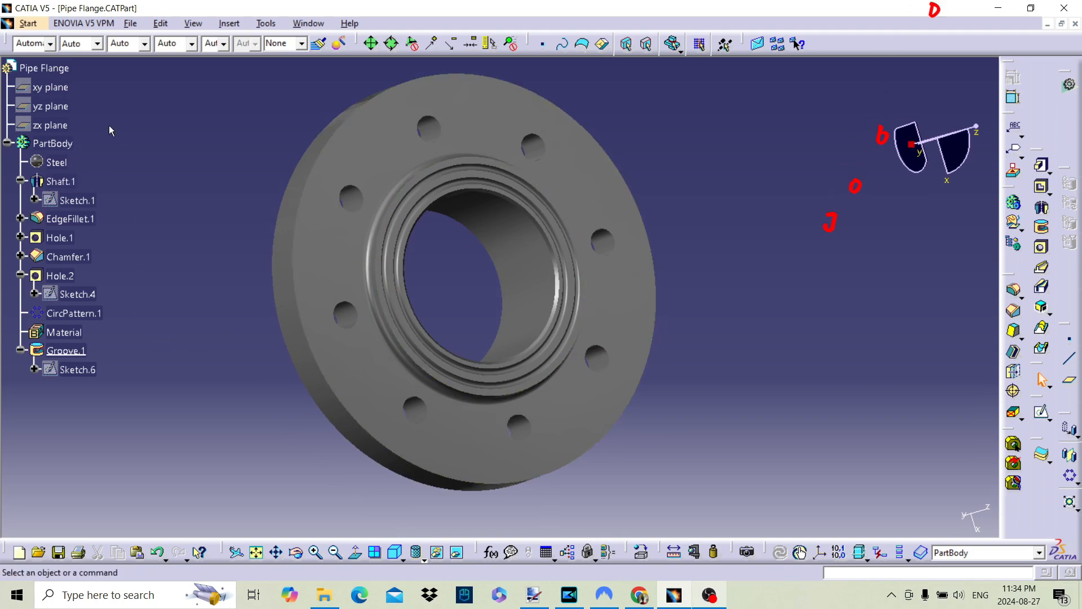
Collapse the PartBody branch of the specification tree and save the Pipe Flange part
{"action": "left_click", "coordinate": [7, 142]}
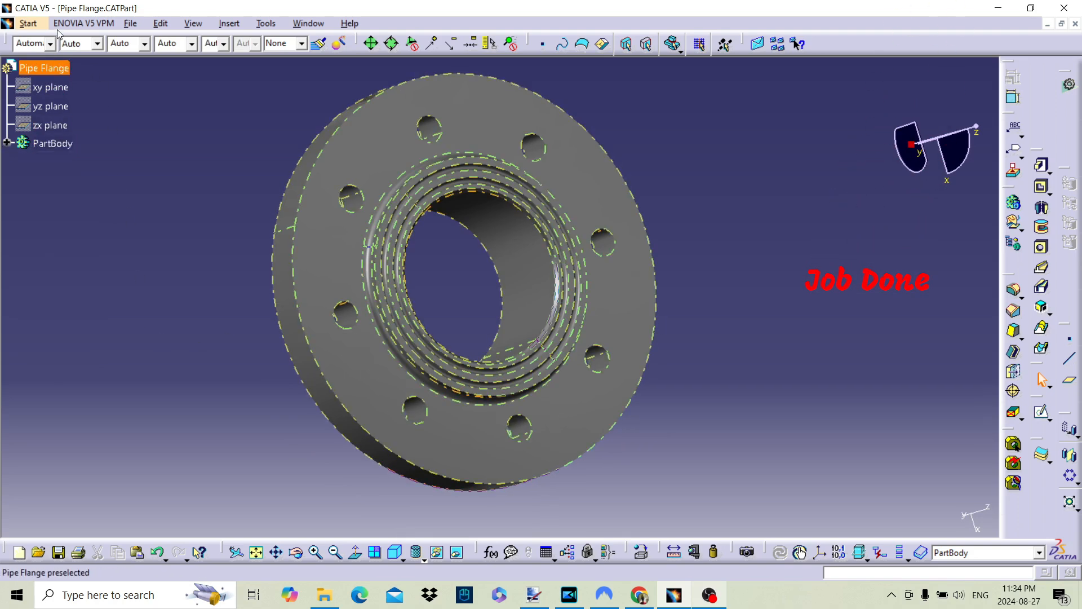
{"action": "left_click", "coordinate": [130, 23]}
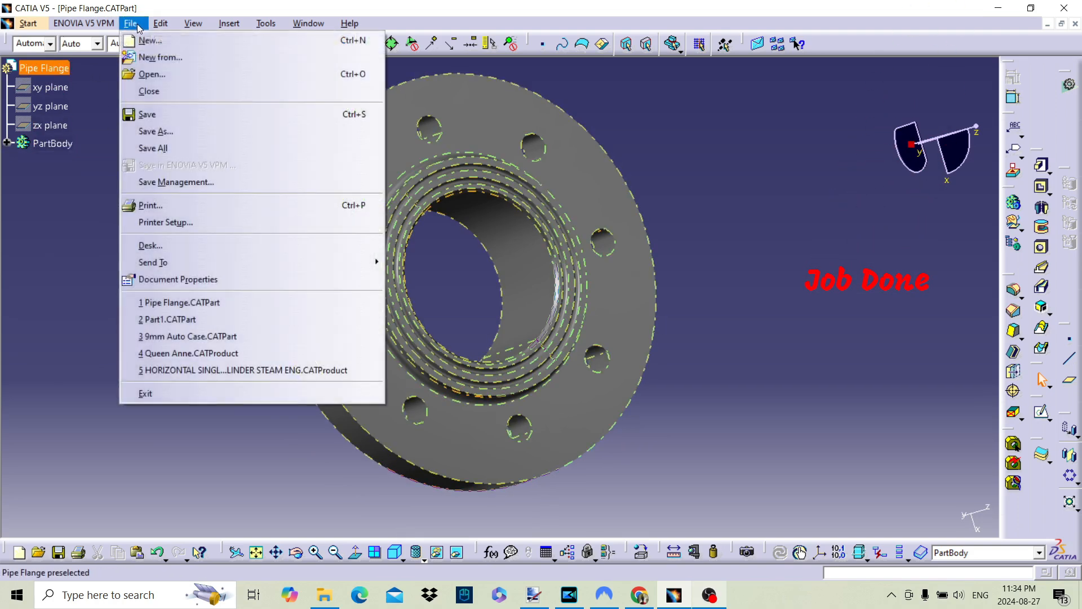
{"action": "left_click", "coordinate": [147, 115]}
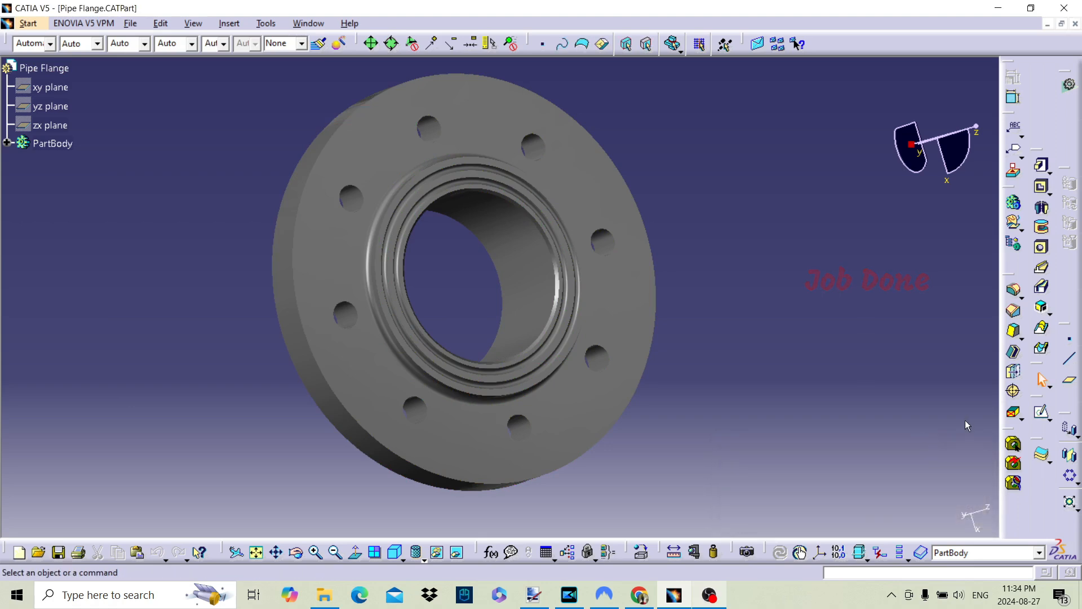
{"action": "left_click", "coordinate": [709, 595]}
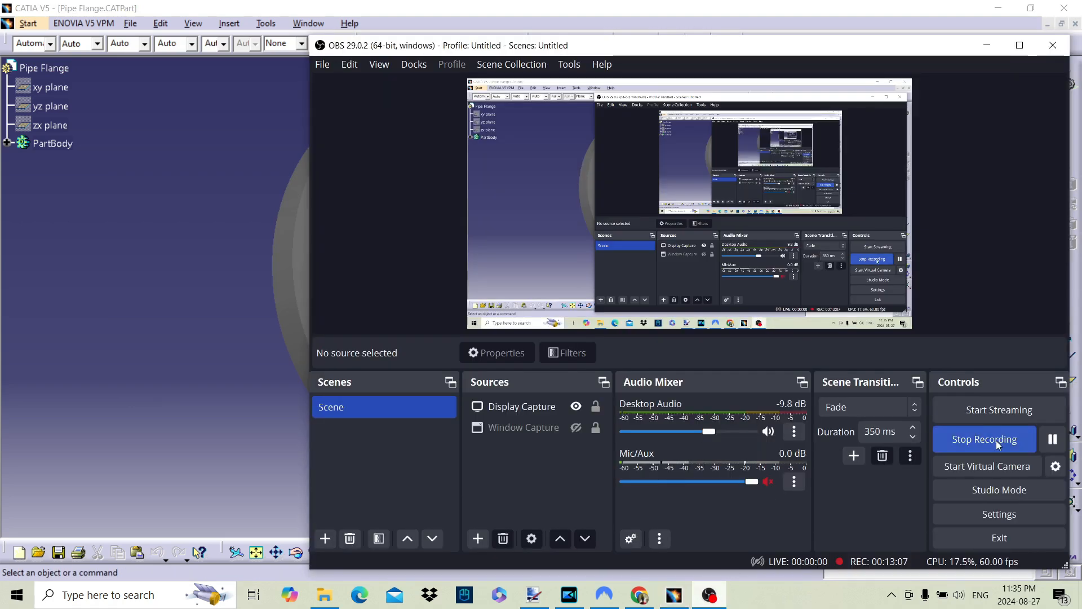